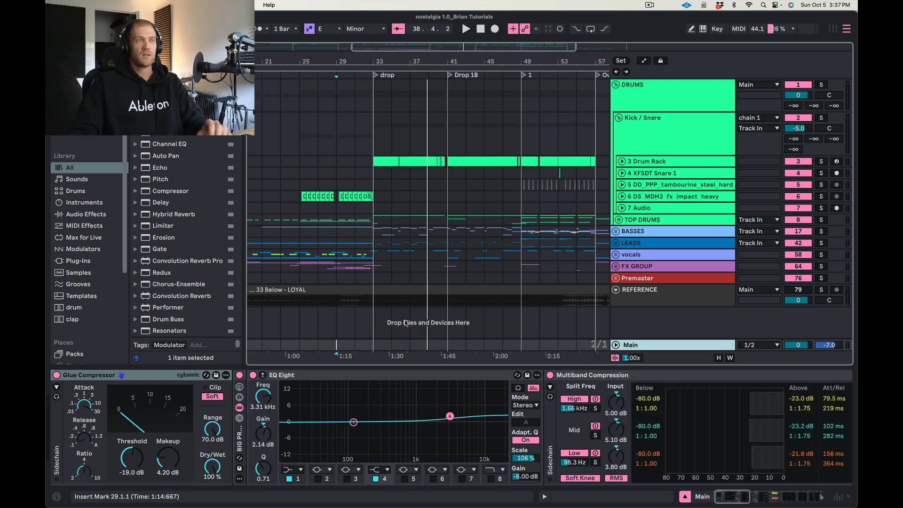
Examine the arrangement around the drop at bar 33 and the section at bar 49, including the group and Main tracks.
scroll(400, 283, "left", 1)
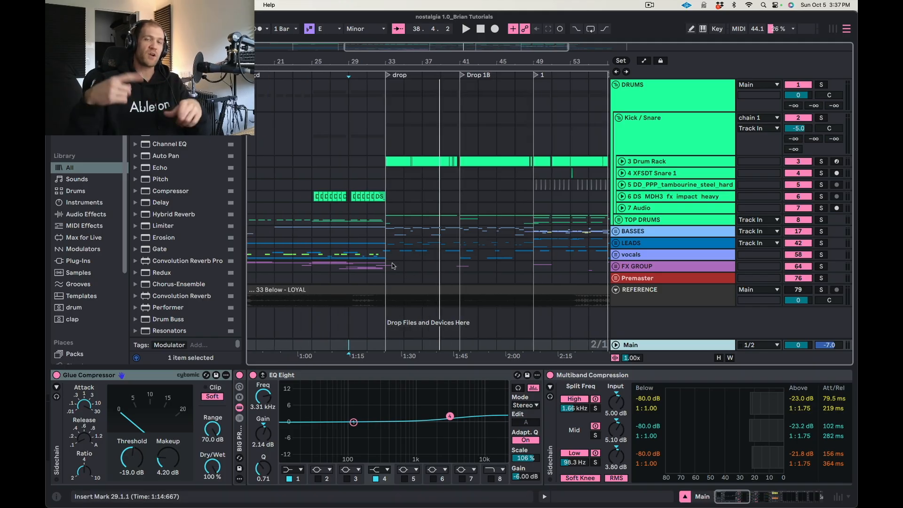
left_click(388, 267)
left_click(388, 277)
left_click(389, 268)
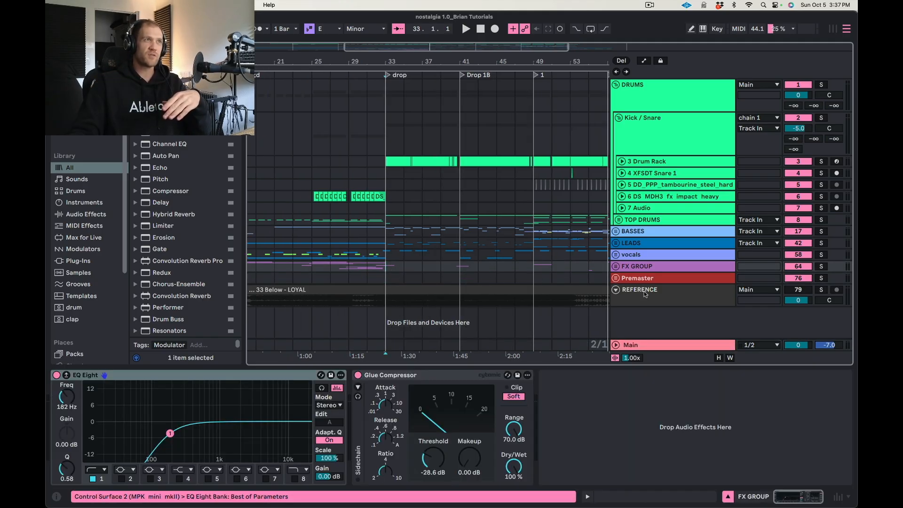
left_click(646, 349)
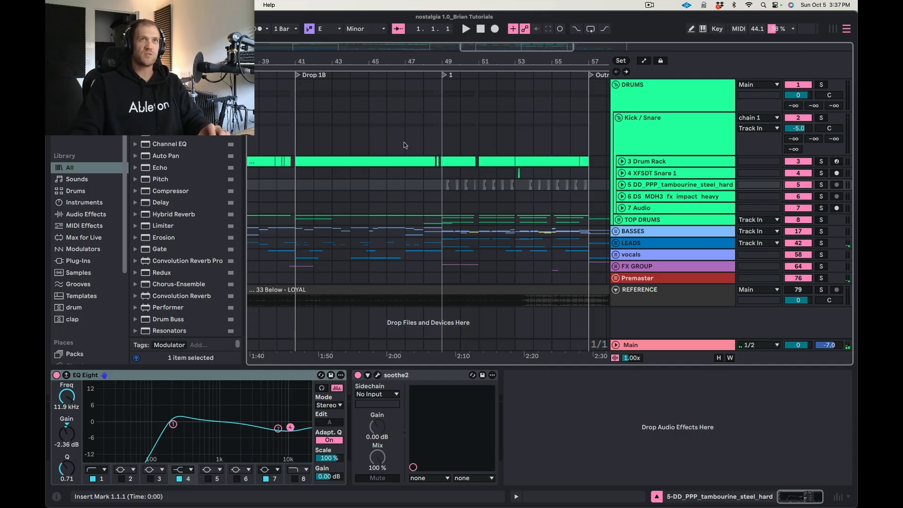
left_click(323, 119)
left_click(497, 98)
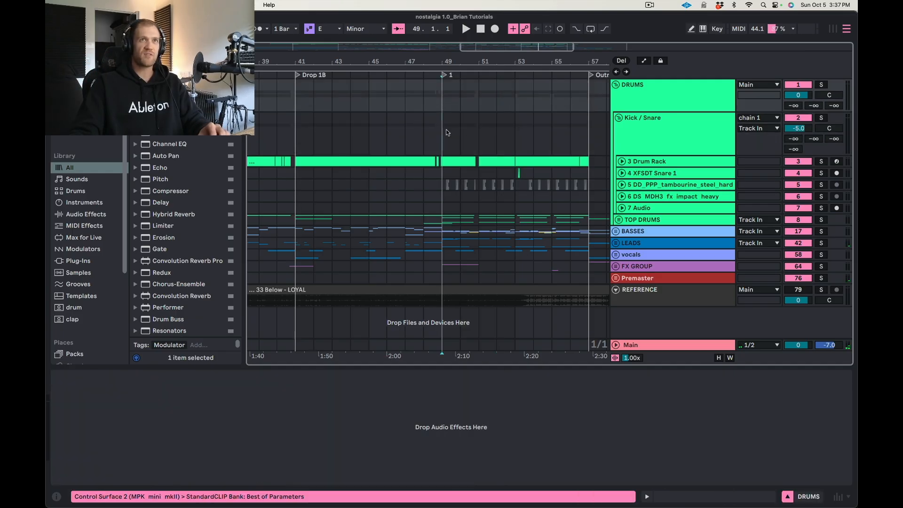
left_click(446, 135)
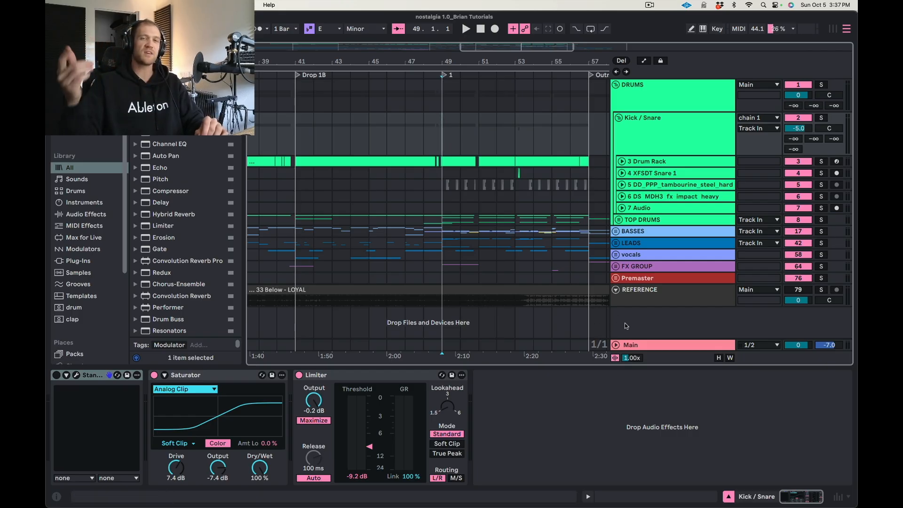
left_click(632, 344)
Play the arrangement from bar 31 into the drop and follow the playback across the tracks.
scroll(564, 399, "right", 10)
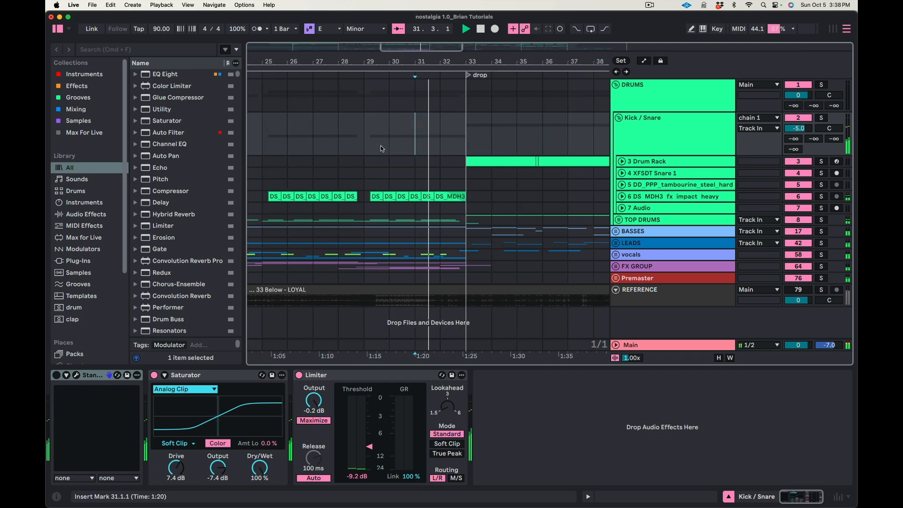
scroll(379, 145, "down", 5)
scroll(376, 145, "left", 3)
scroll(404, 158, "down", 3)
scroll(411, 165, "up", 1)
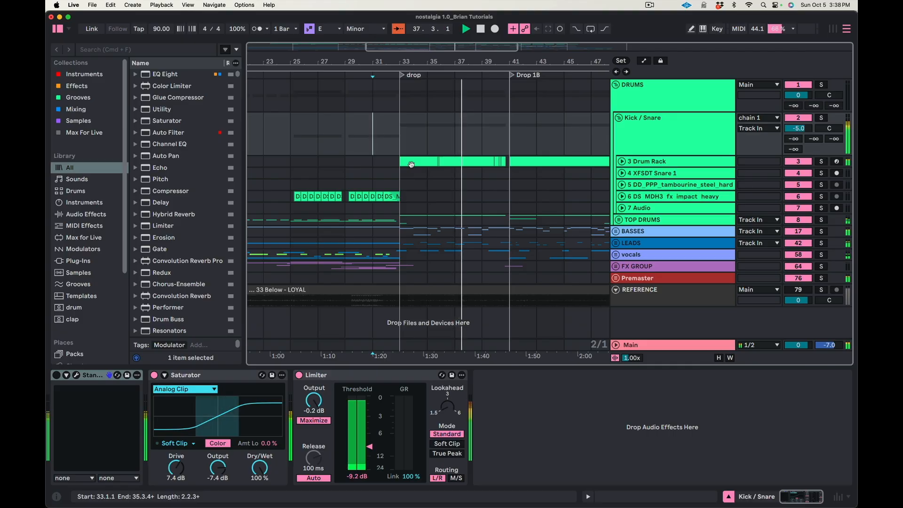
Examine the Main track's mastering chain from the Glue Compressor through EQ Eight and Multiband Compression to the Vintage Finalizer.
left_click(658, 345)
scroll(529, 416, "right", 5)
scroll(529, 416, "left", 4)
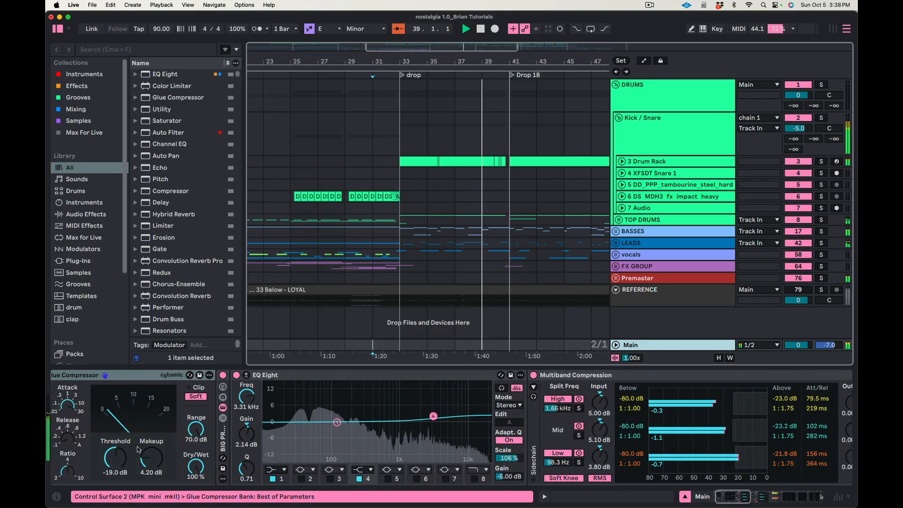
scroll(354, 443, "right", 5)
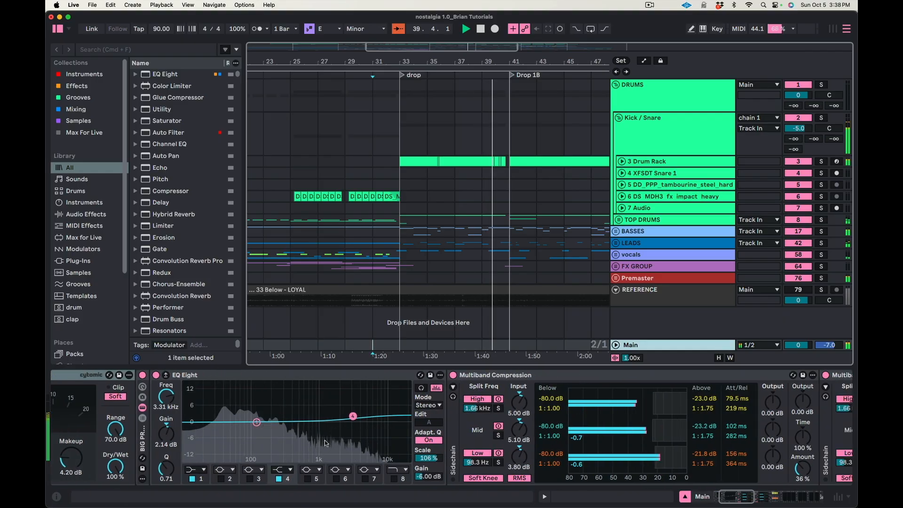
scroll(354, 444, "right", 15)
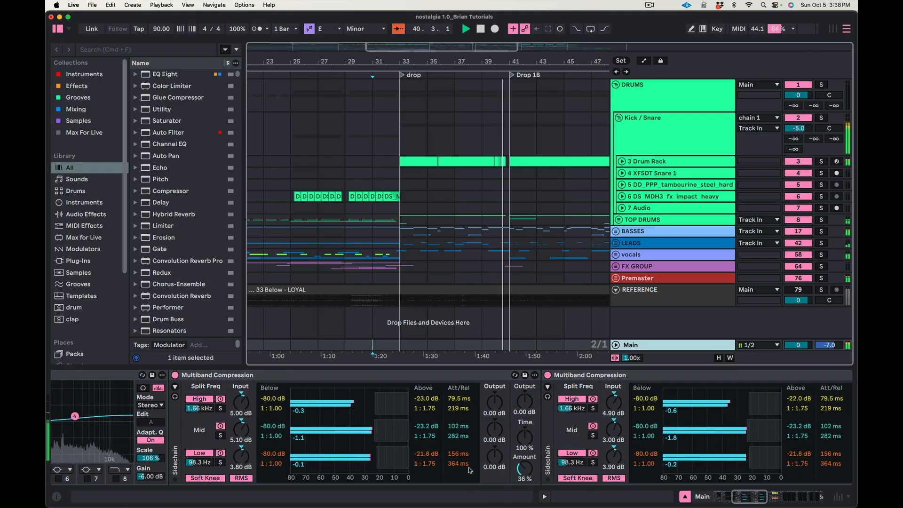
scroll(593, 455, "right", 18)
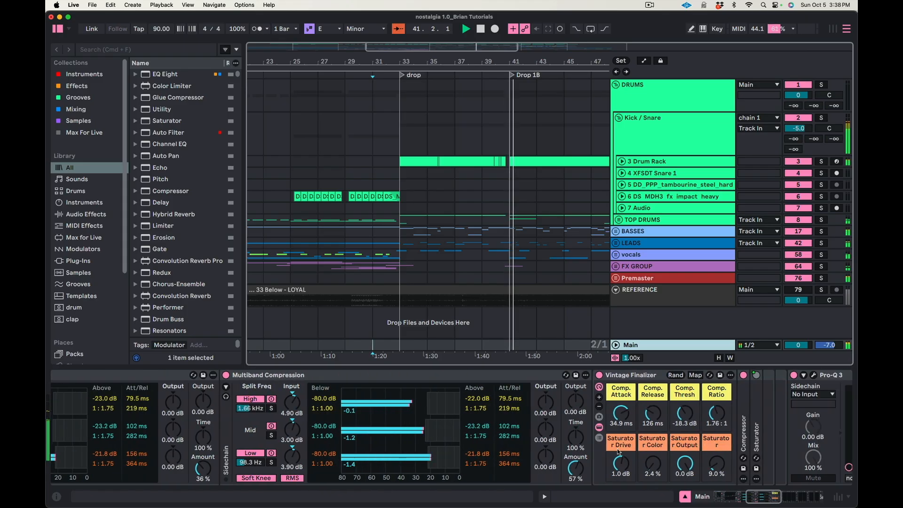
scroll(615, 449, "right", 14)
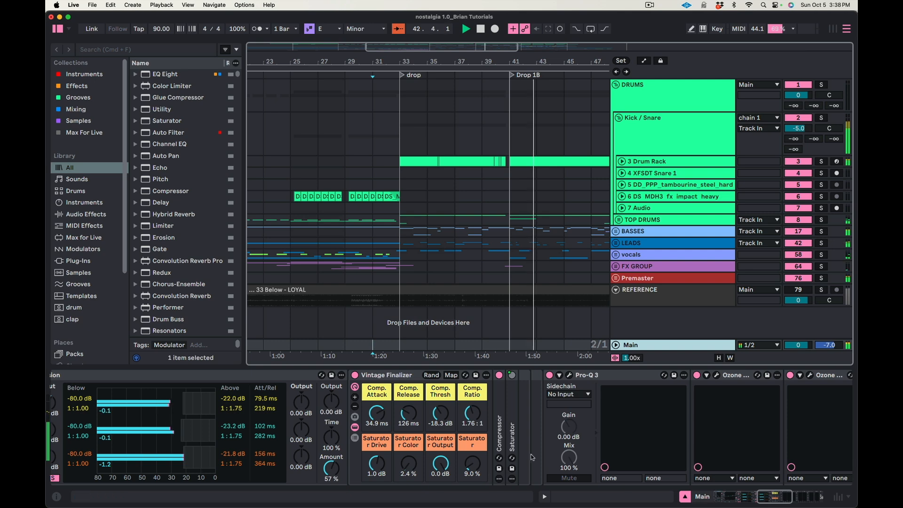
Open the Pro-Q 3 equalizer on the Main track to view its curve, and close its window.
scroll(532, 456, "right", 6)
scroll(531, 453, "right", 4)
left_click(392, 373)
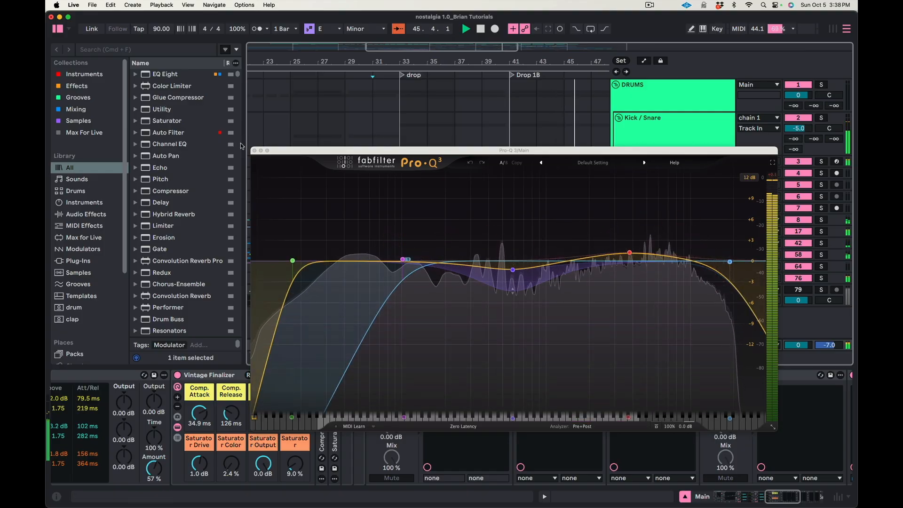
left_click(254, 150)
scroll(523, 382, "left", 3)
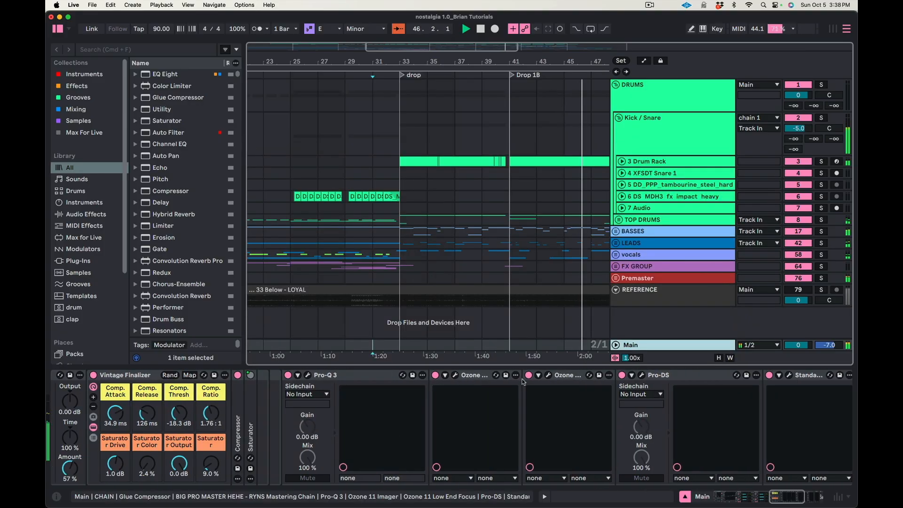
View the Ozone 11 Imager and Low End Focus settings on the Main track, and close the Low End Focus window.
left_click(455, 377)
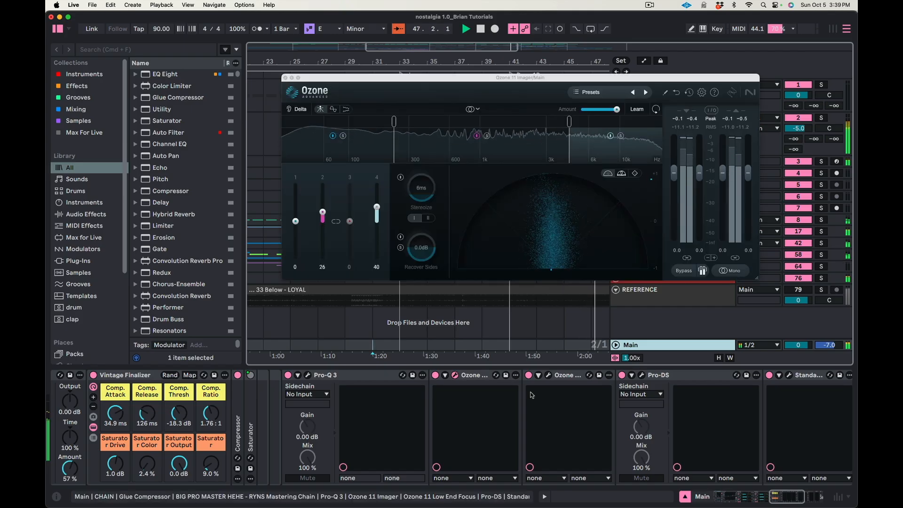
left_click(548, 376)
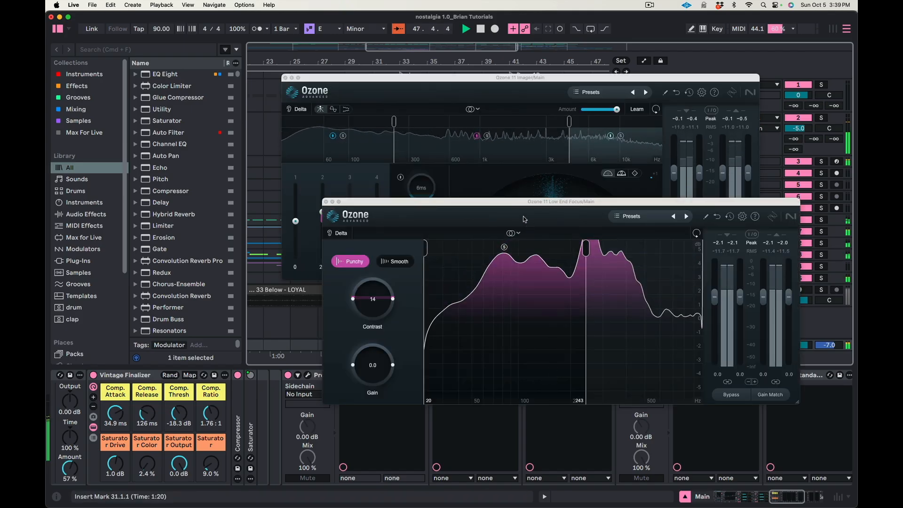
left_click_drag(495, 212, 321, 259)
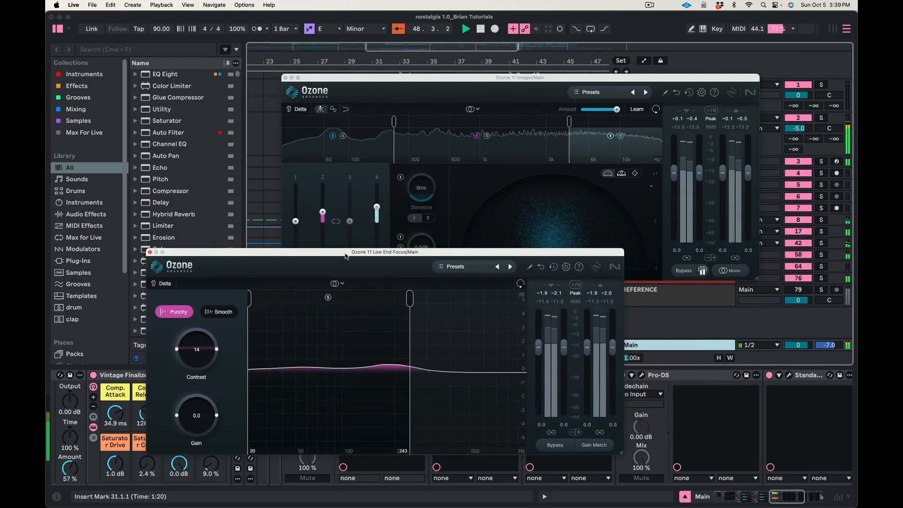
left_click(150, 253)
Inspect the Pro-DS, StandardCLIP and Pro-L 2 settings on the Main track, and close the remaining plug-in windows.
scroll(573, 392, "right", 5)
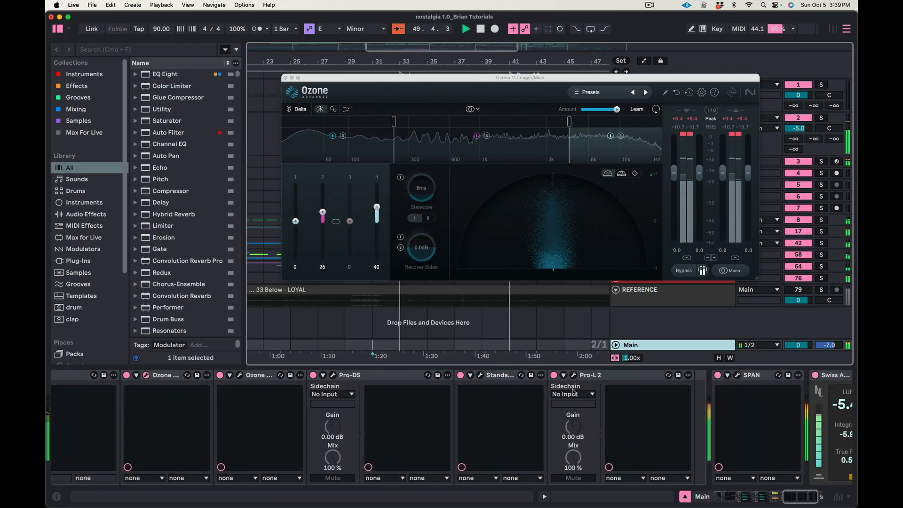
left_click(333, 375)
left_click_drag(423, 285, 248, 281)
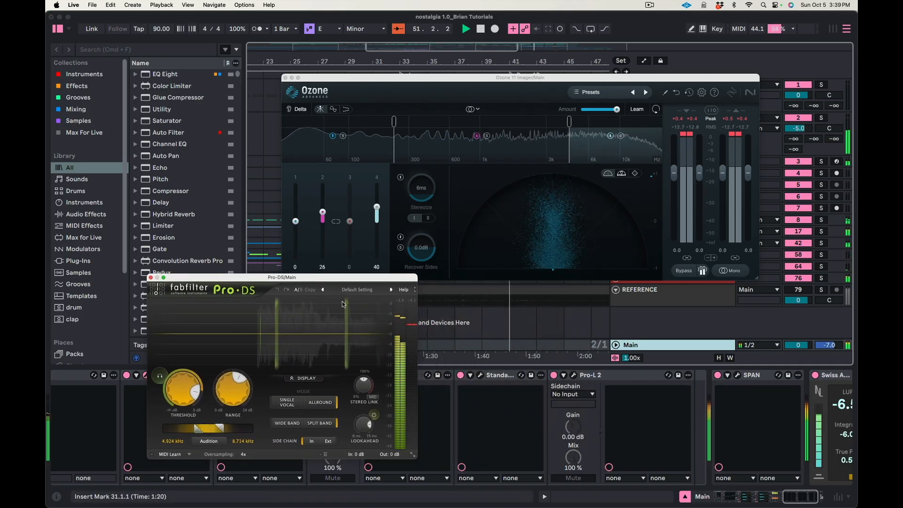
left_click(479, 375)
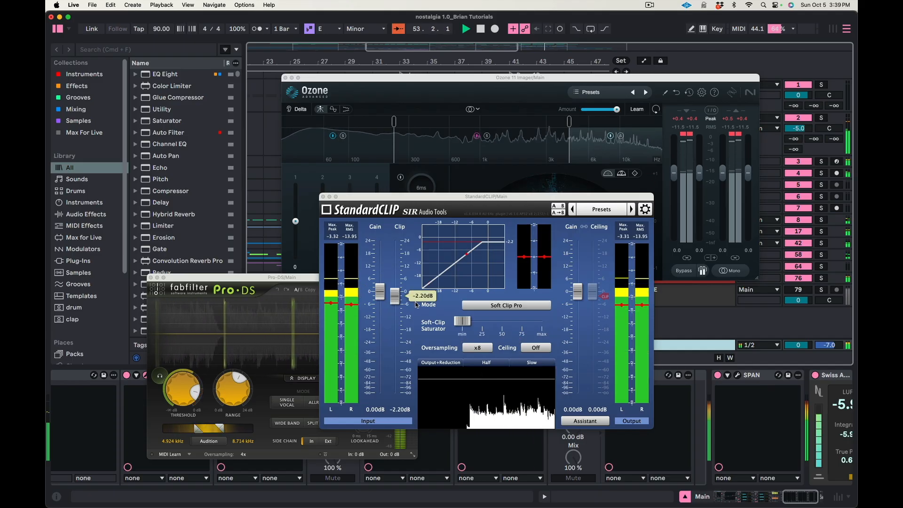
left_click_drag(395, 299, 395, 301)
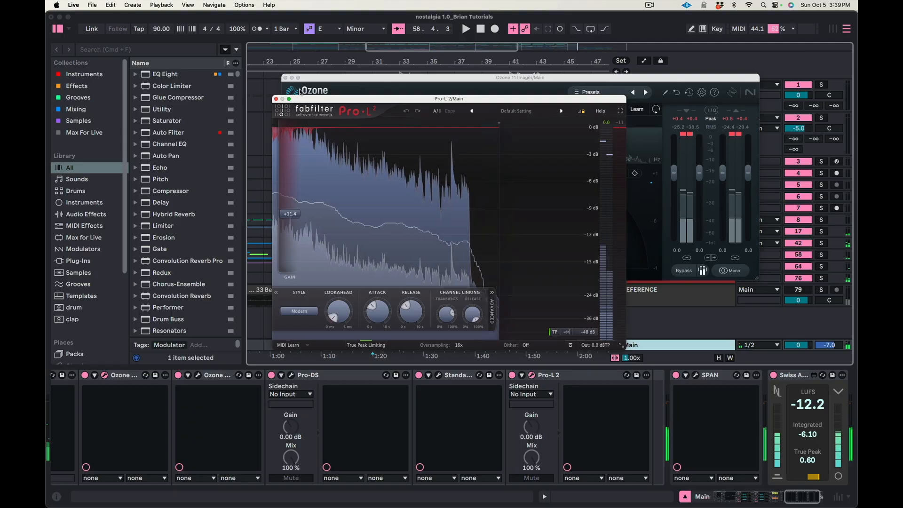
left_click(276, 99)
left_click(284, 78)
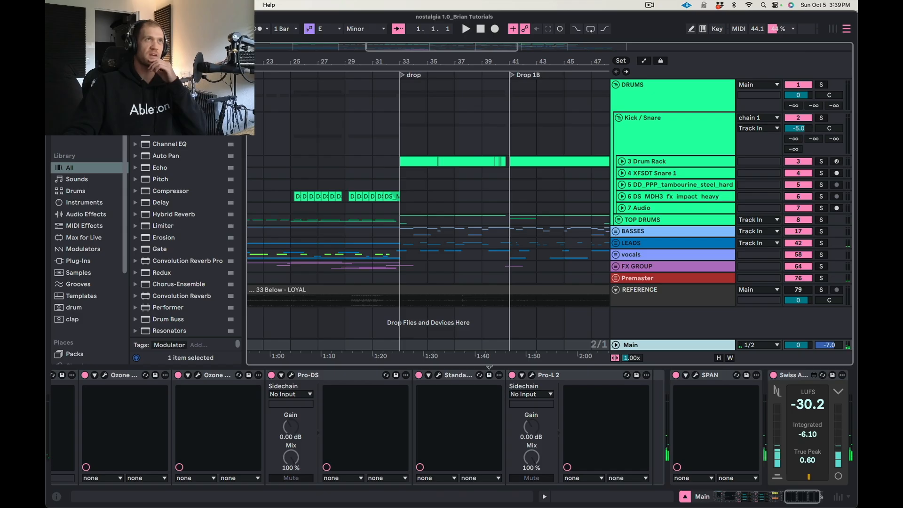
Open the SPAN spectrum analyzer on the Main track and reposition its window above the device chain.
left_click(718, 379)
left_click_drag(430, 505, 483, 114)
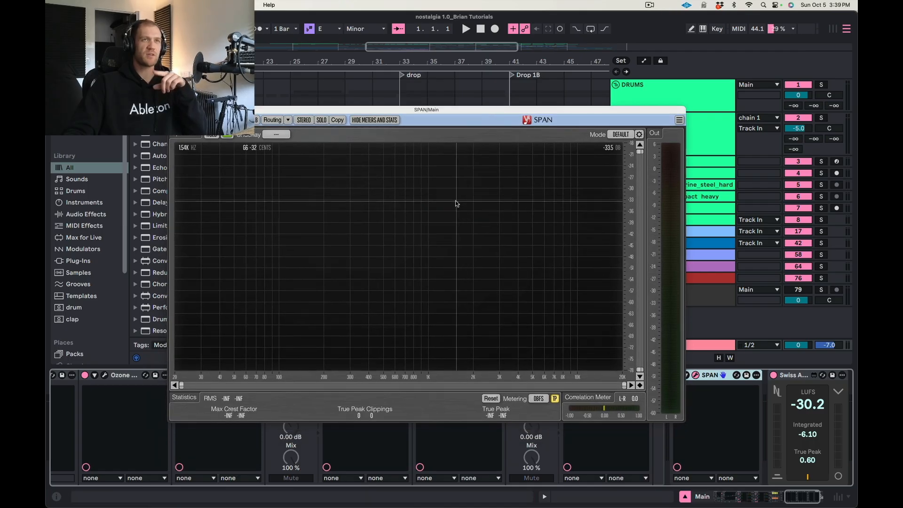
left_click_drag(283, 111, 287, 106)
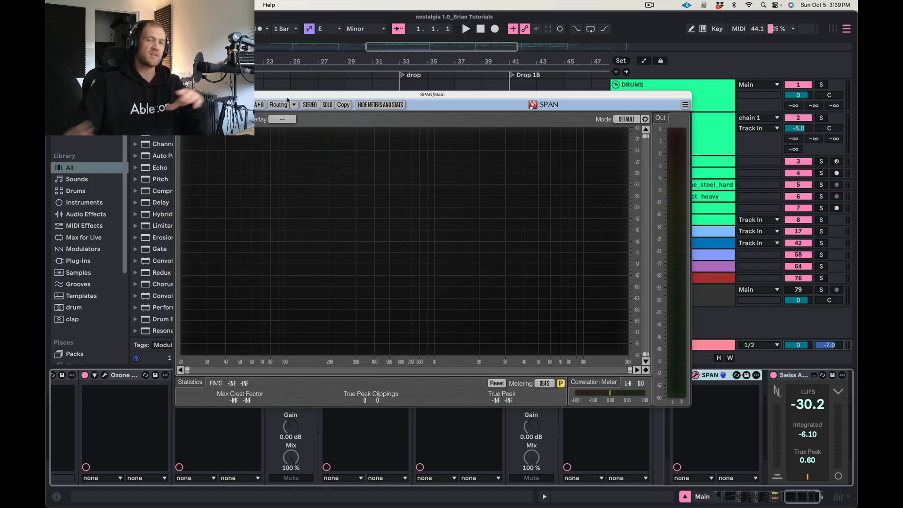
left_click_drag(287, 107, 274, 90)
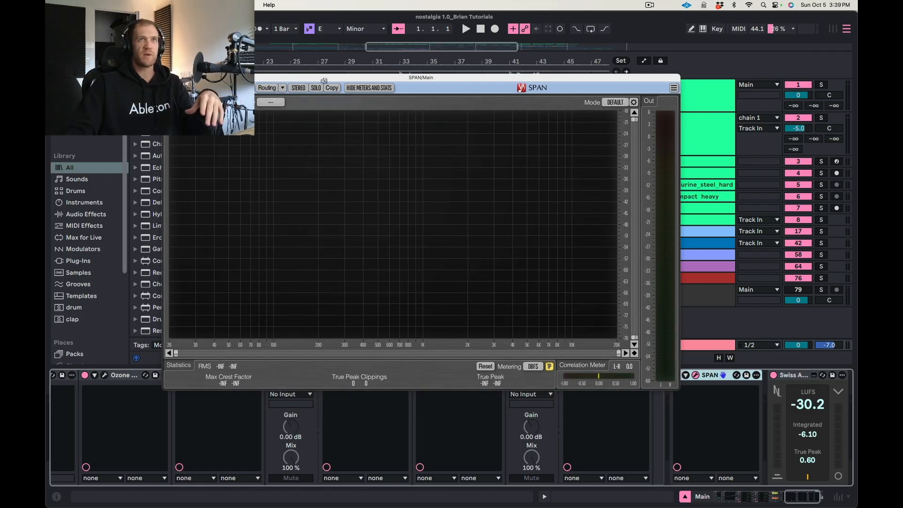
left_click_drag(322, 78, 326, 75)
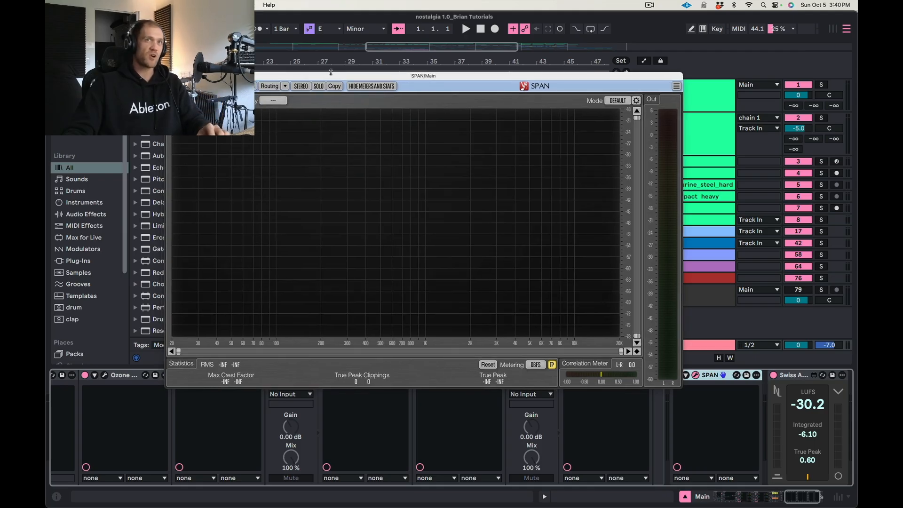
left_click_drag(353, 73, 300, 49)
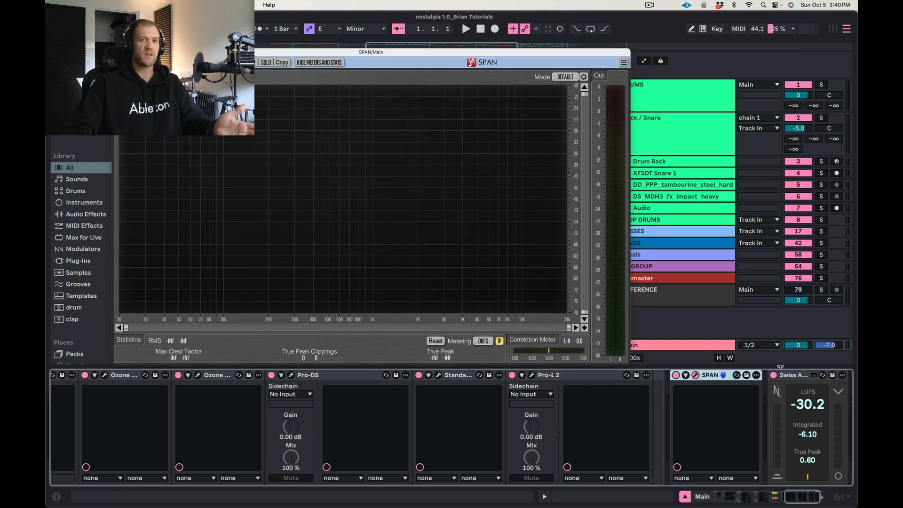
Select the LUFS meter at the end of the Main chain and adjust the SPAN window's position.
left_click(773, 380)
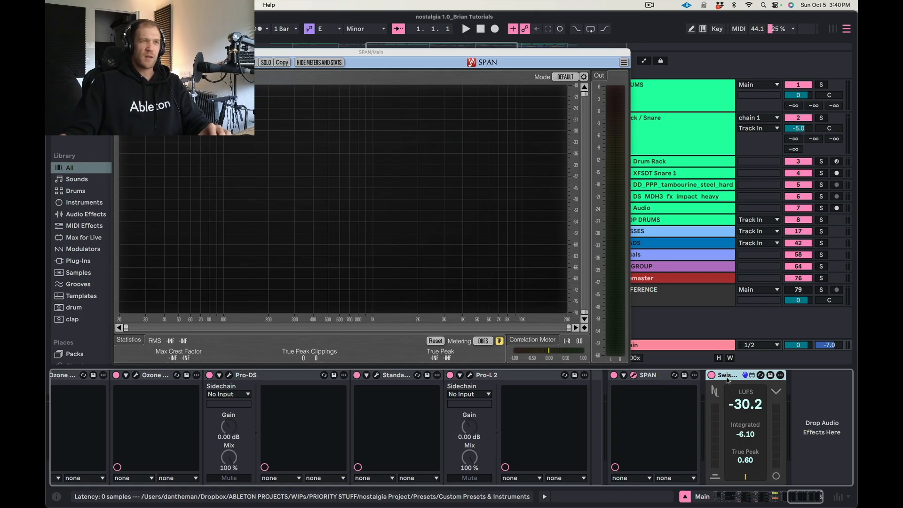
left_click_drag(375, 52, 401, 43)
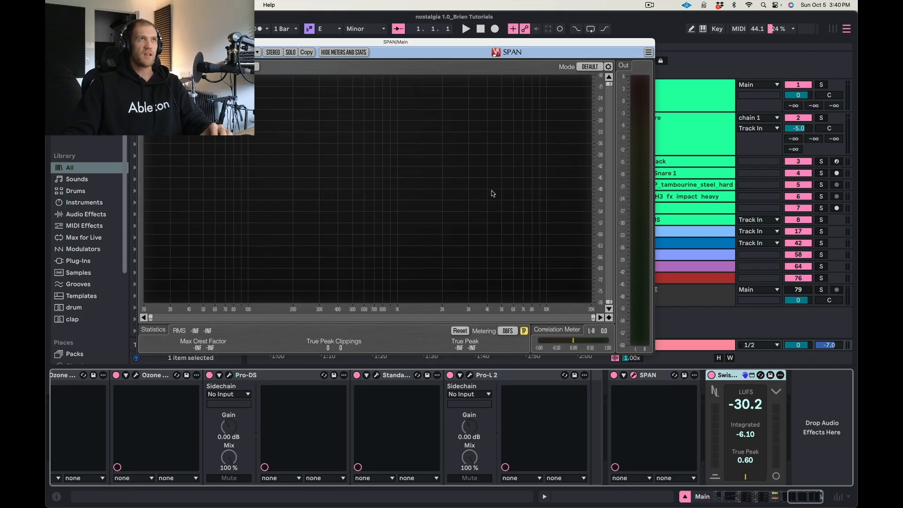
left_click_drag(403, 43, 421, 59)
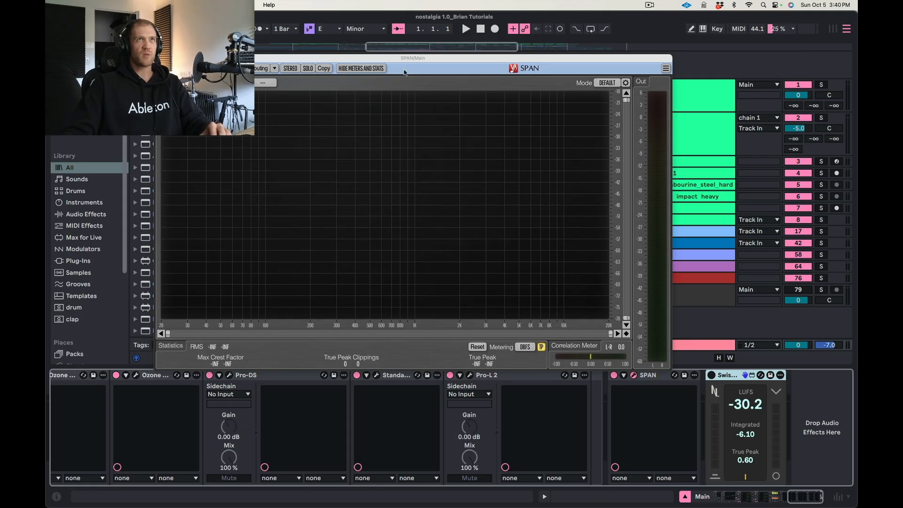
Uncover the arrangement and loop bars 41 to 57, from Drop 1B to the Outro.
left_click_drag(405, 59, 471, 206)
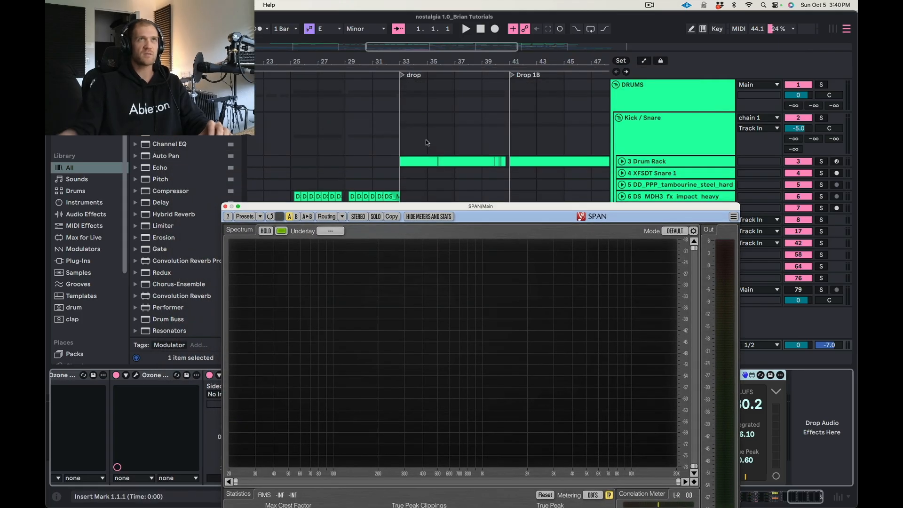
scroll(426, 140, "down", 3)
scroll(423, 141, "right", 1)
scroll(442, 135, "right", 3)
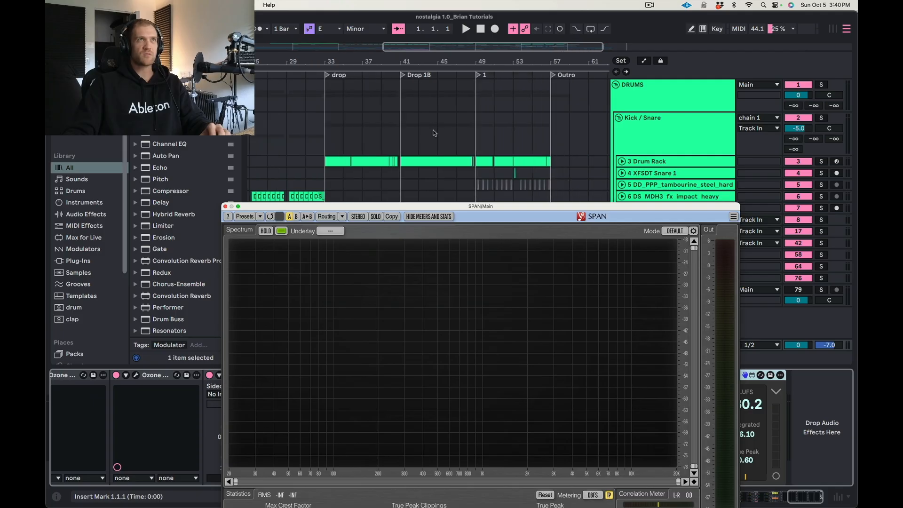
left_click_drag(400, 124, 546, 126)
key("super+l")
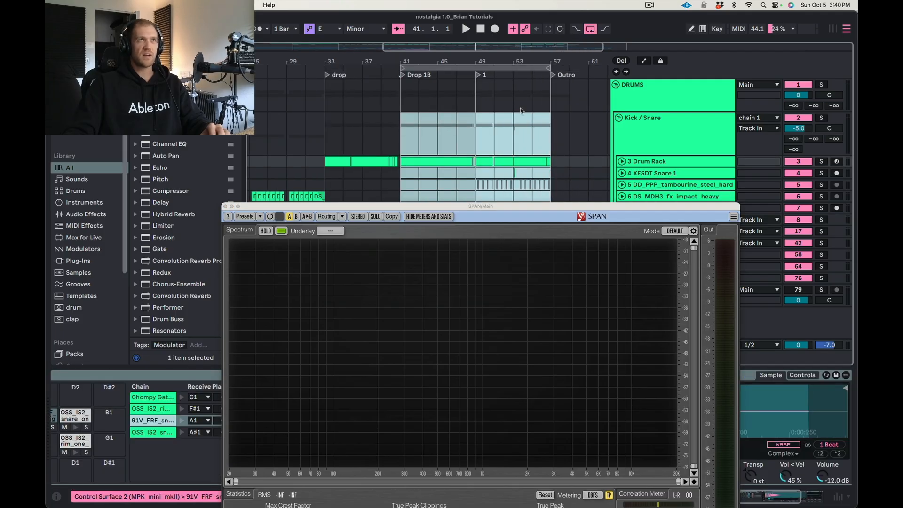
Bring the whole SPAN window into view and play the looped section to observe its spectrum.
left_click_drag(449, 210, 426, 106)
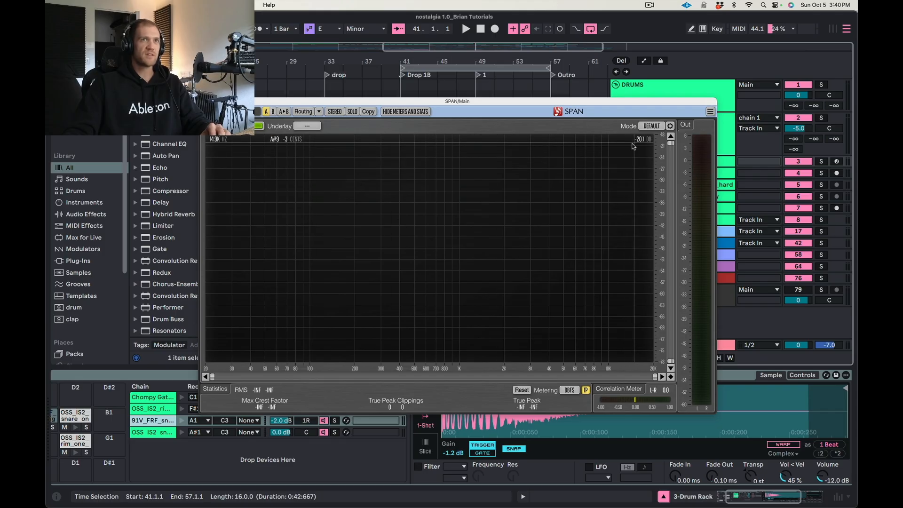
key("space")
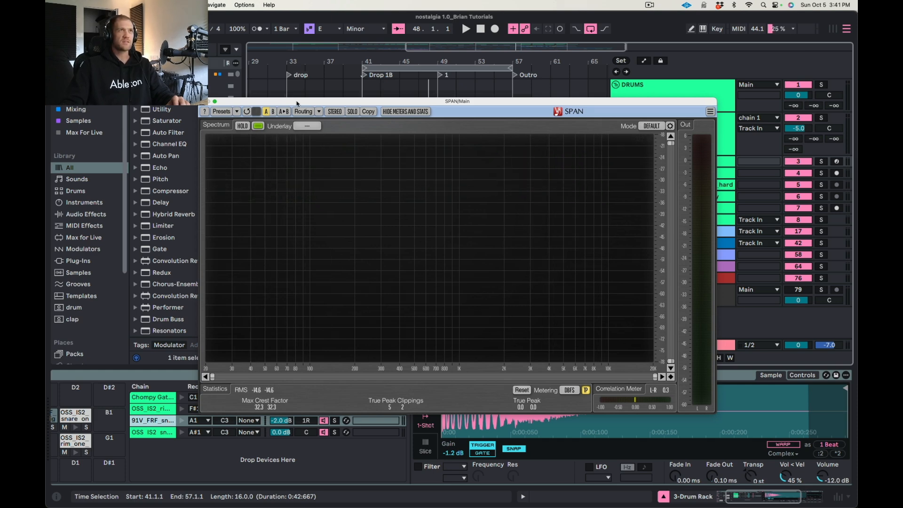
Move the SPAN window slightly higher and hide the open plug-in windows to uncover the arrangement.
left_click_drag(296, 102, 296, 91)
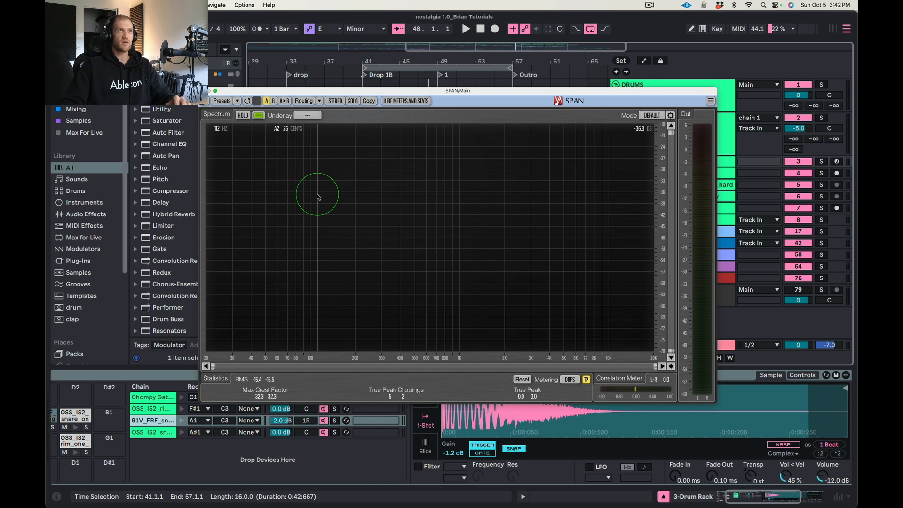
left_click_drag(291, 91, 296, 86)
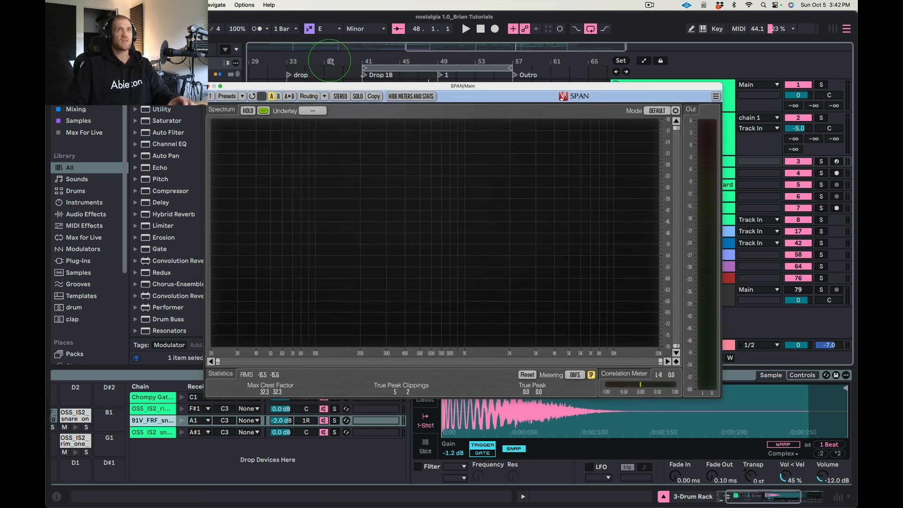
key("alt+super+p")
Unfold the LEADS and BASSES groups and select track 26, the KOAN_SOUND bass loop, to show its devices.
left_click(643, 107)
left_click(641, 162)
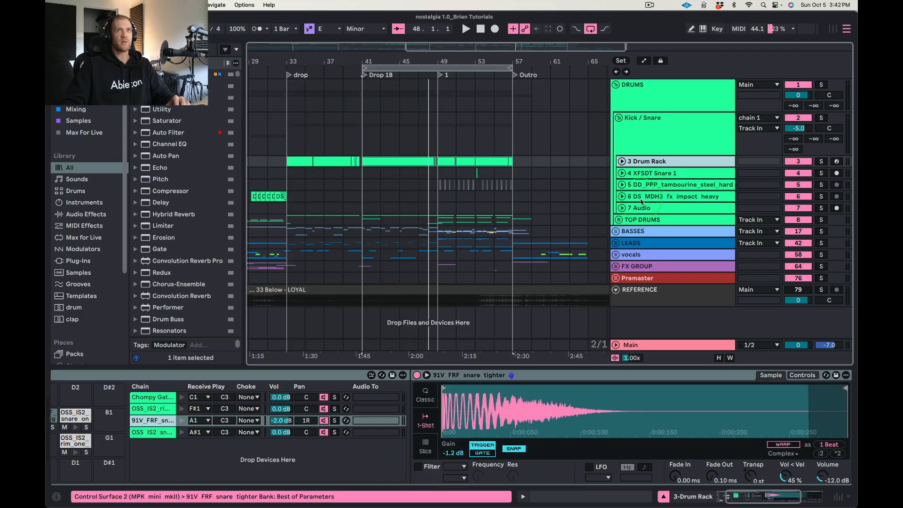
left_click(636, 208)
left_click(616, 243)
scroll(635, 239, "down", 3)
left_click(635, 239)
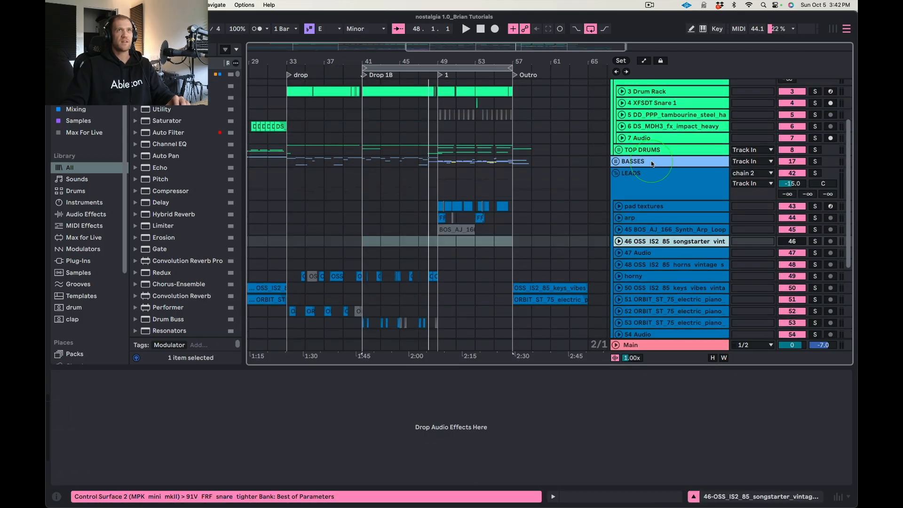
left_click(651, 161)
left_click(616, 162)
left_click(649, 238)
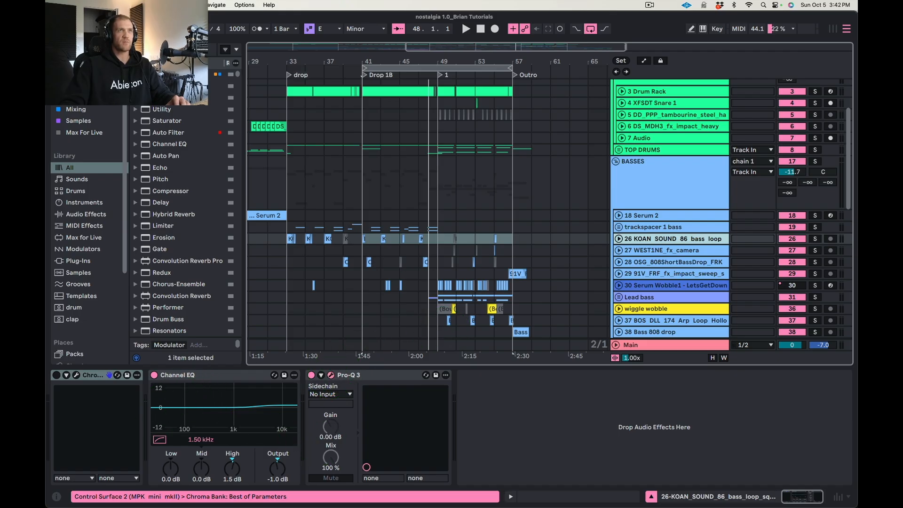
Show the bass loop's Pro-Q 3 window, move it aside to view its EQ curve, and hide it again.
key("alt+super+p")
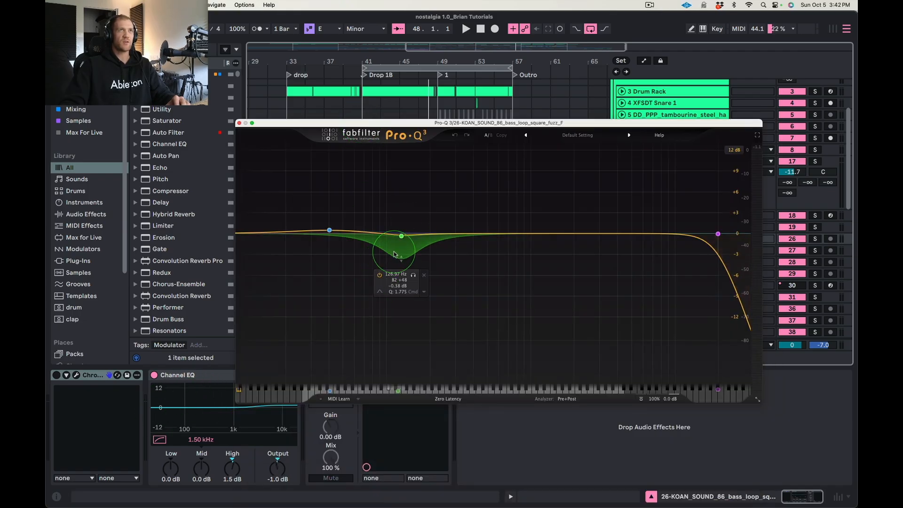
left_click_drag(376, 122, 256, 39)
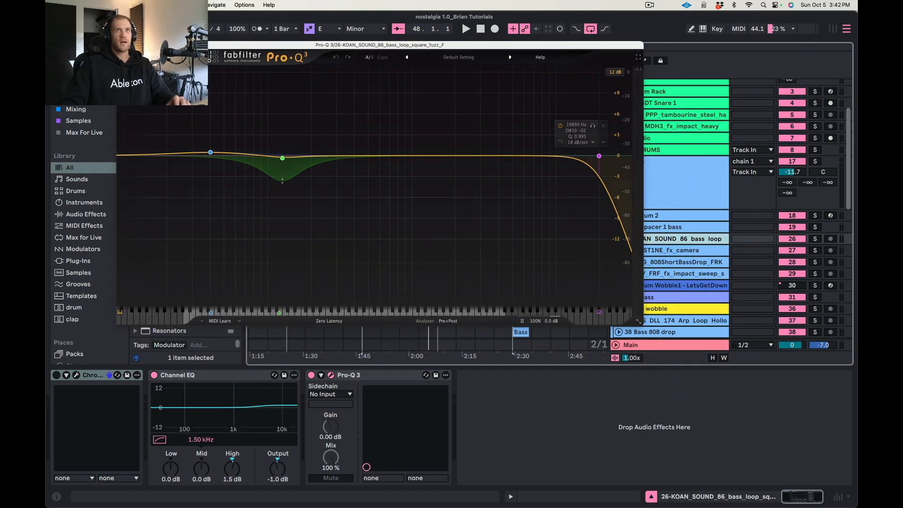
key("alt+super+p")
View the devices of track 37, the BOS_DLL arp loop, and return to the Main track's chain.
scroll(633, 213, "down", 5)
left_click(633, 205)
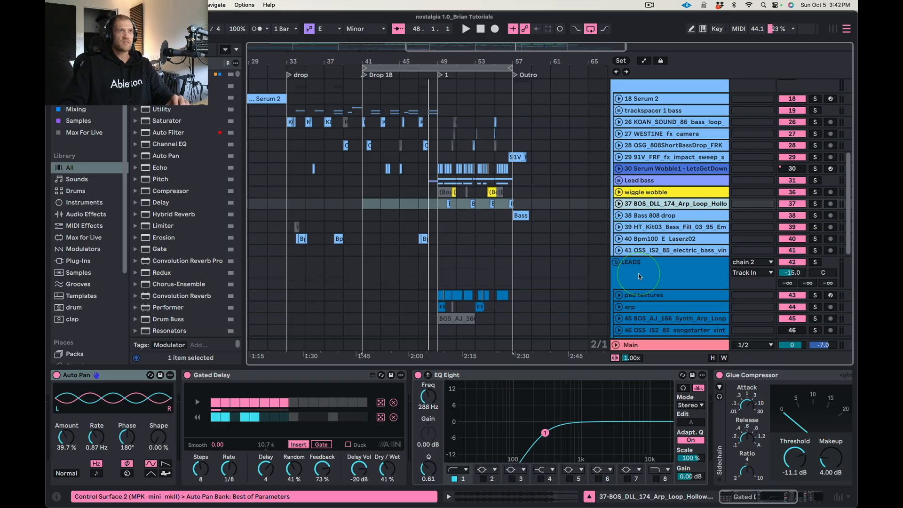
scroll(639, 276, "down", 5)
left_click(646, 346)
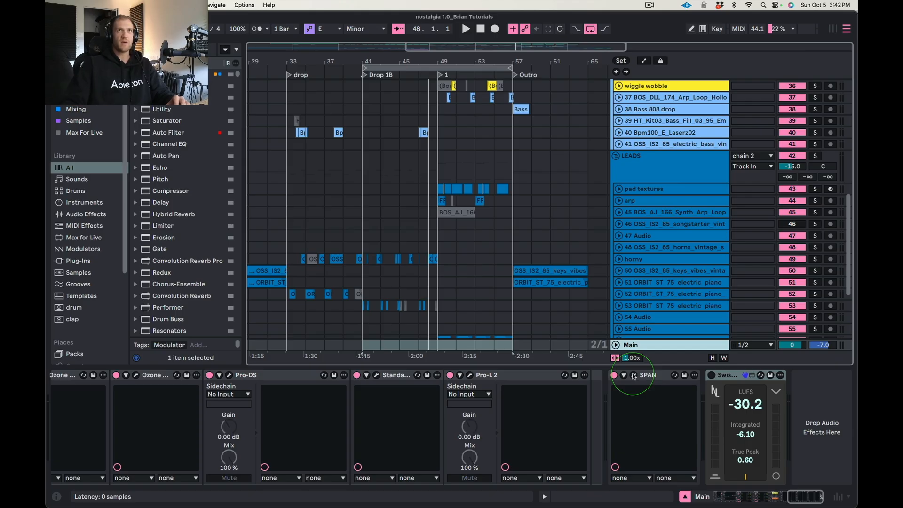
Key-map the S key to SPAN's window toggle on the Main track, and test it by opening and closing SPAN.
left_click(712, 32)
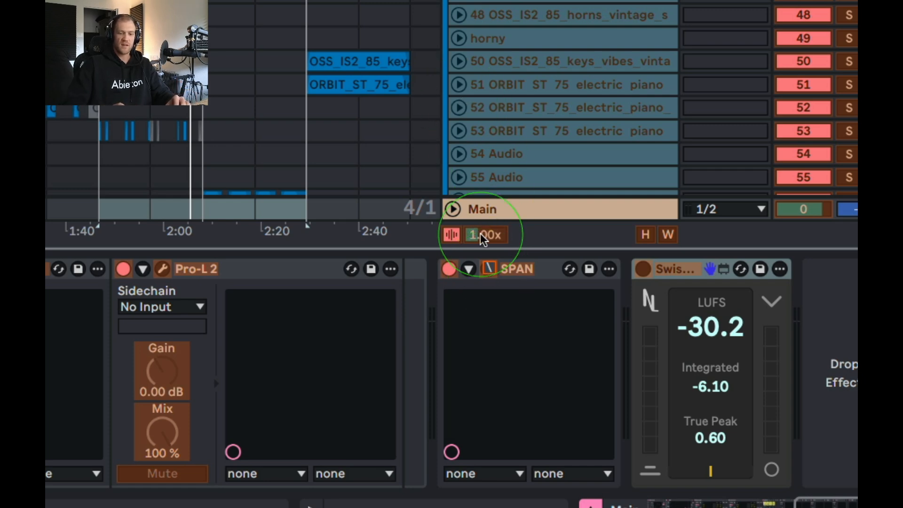
key("super+k")
key("s")
key("s")
key("s")
key("s")
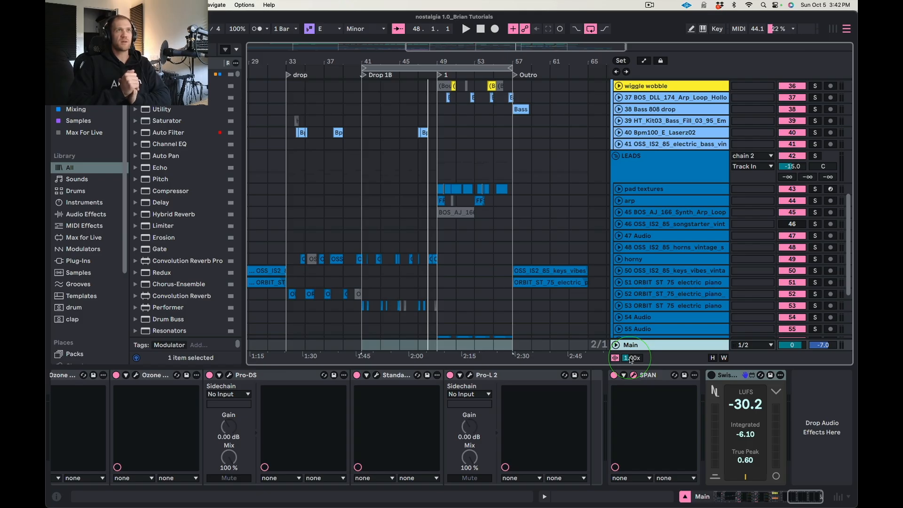
key("s")
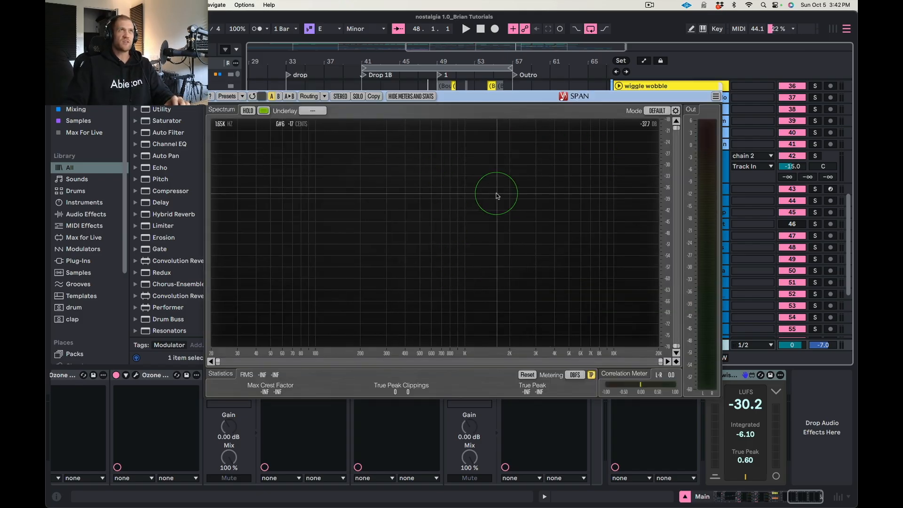
left_click(209, 88)
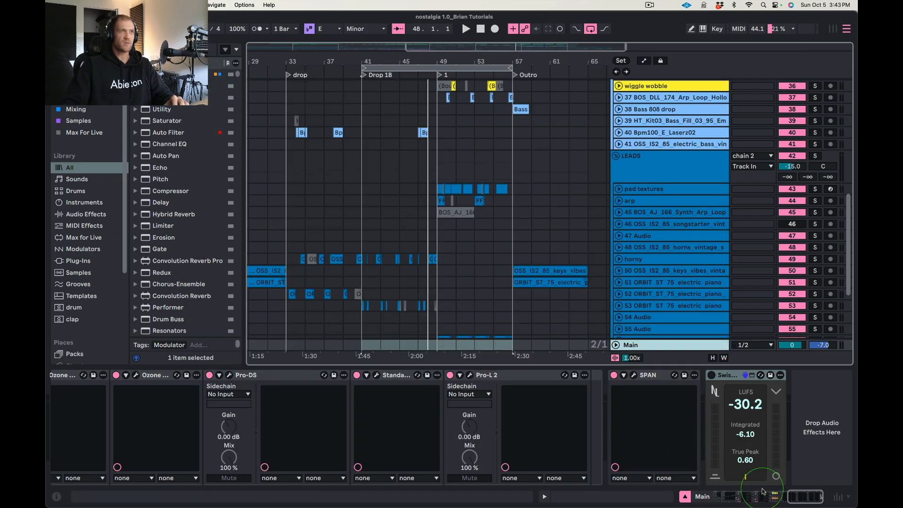
Go to the start of the Main chain, bypass the BIG PRO MASTER HEHE rack, and toggle the Glue Compressor off and on.
left_click_drag(797, 500, 726, 499)
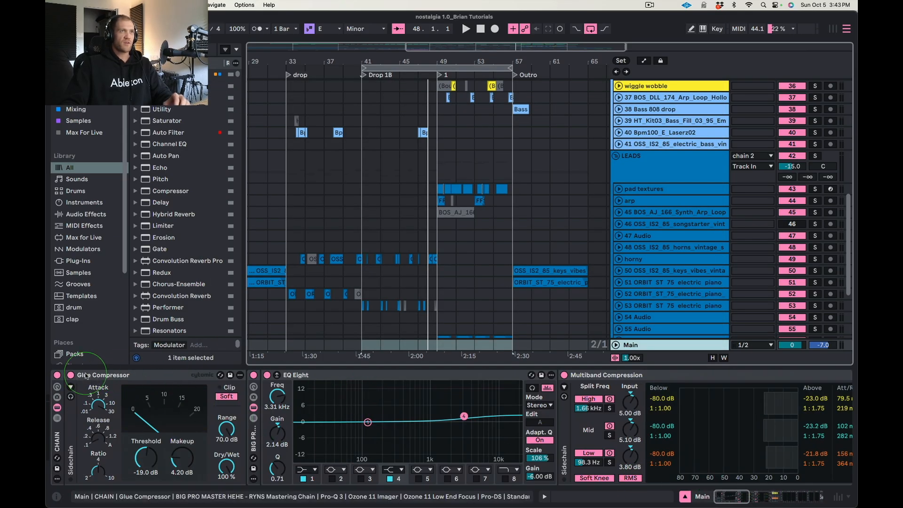
left_click(207, 385)
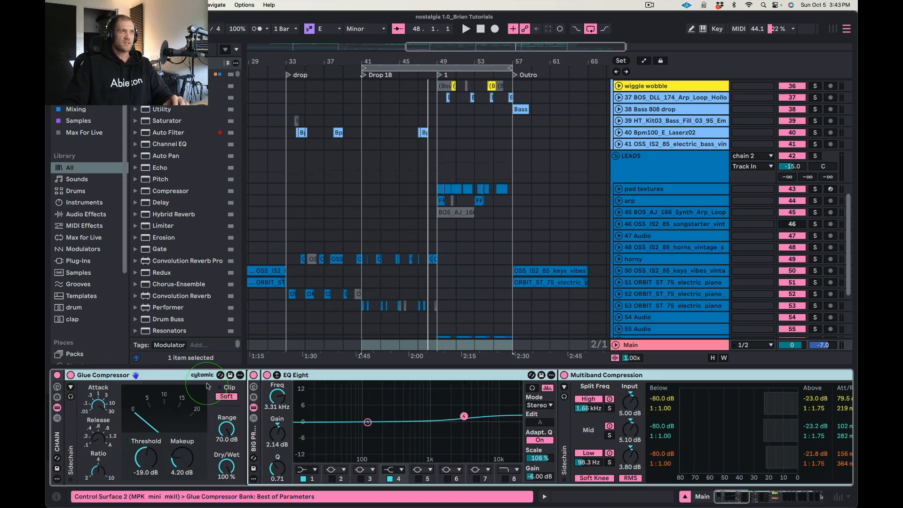
left_click(70, 375)
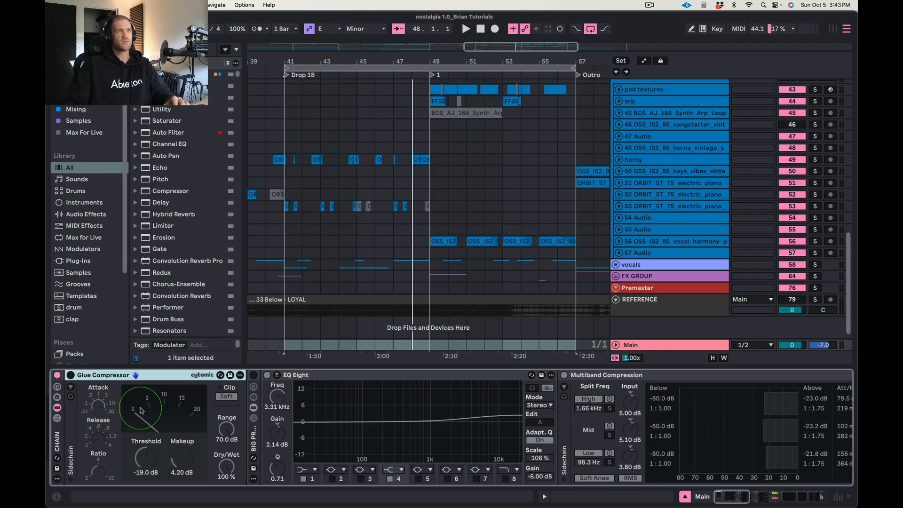
left_click(71, 375)
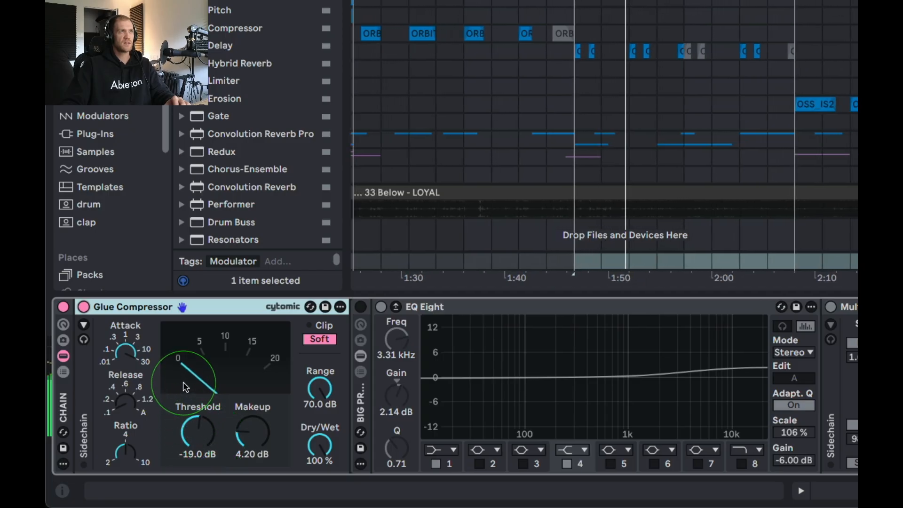
Examine the Glue Compressor's Attack, Release and Ratio settings.
left_click(129, 351)
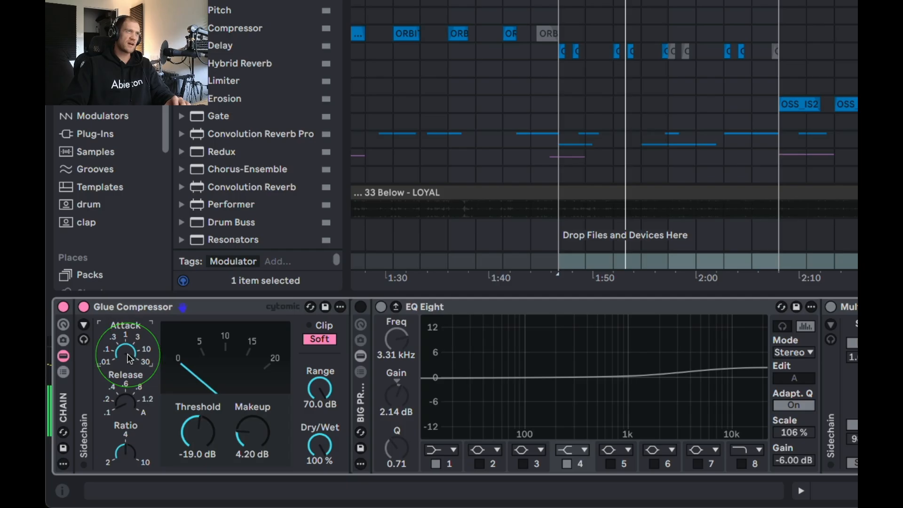
left_click_drag(131, 353, 121, 355)
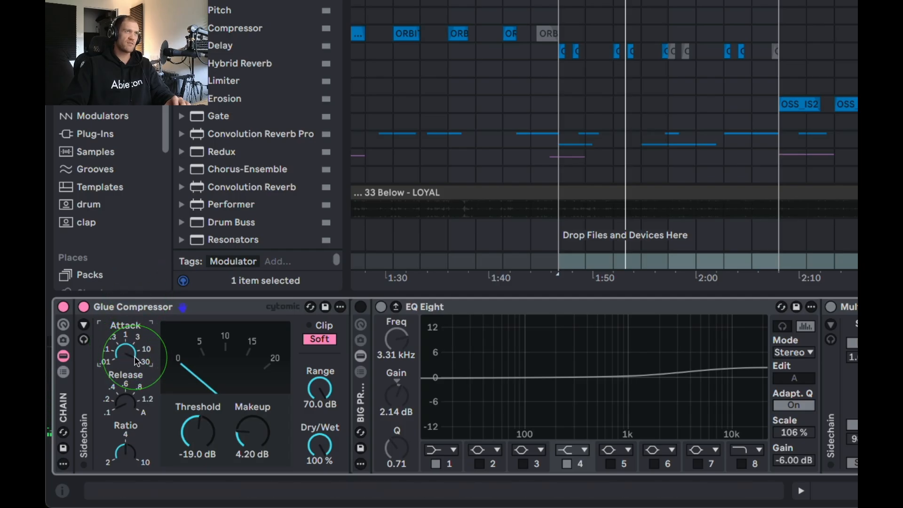
left_click(125, 401)
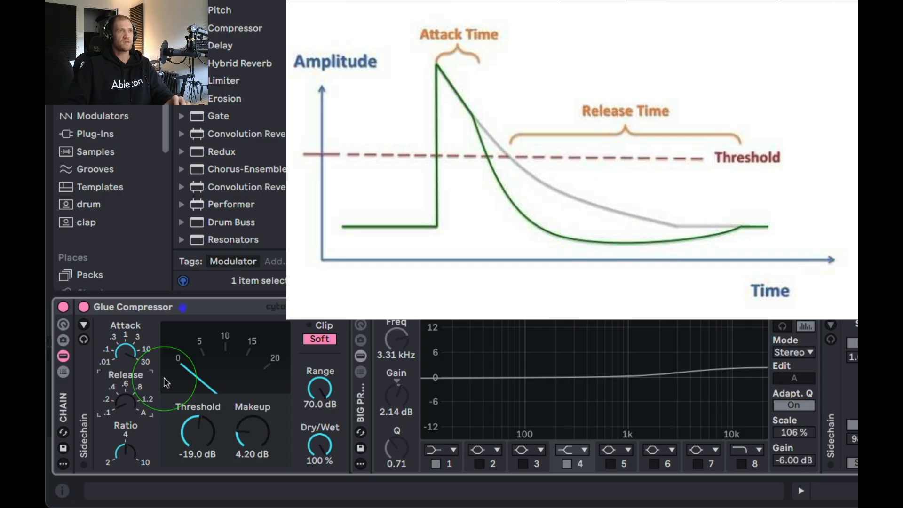
left_click(218, 305)
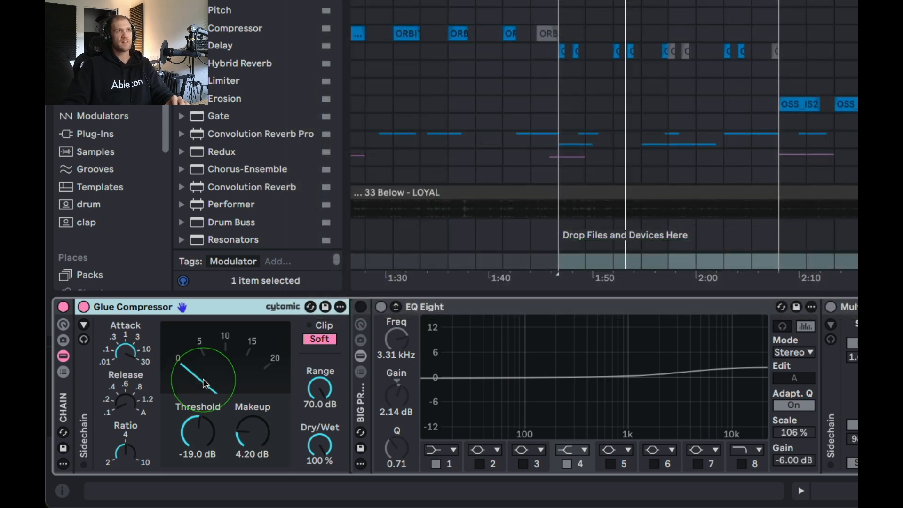
left_click(129, 450)
left_click(152, 305)
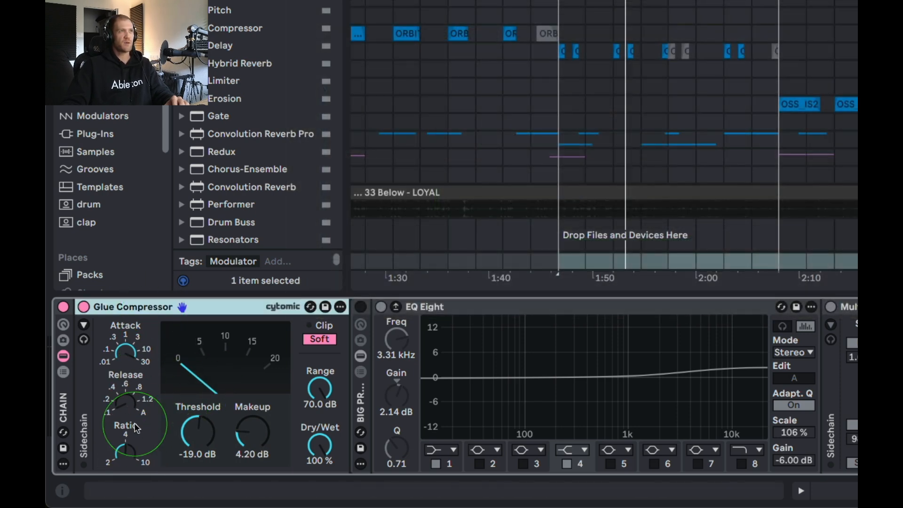
left_click(141, 458)
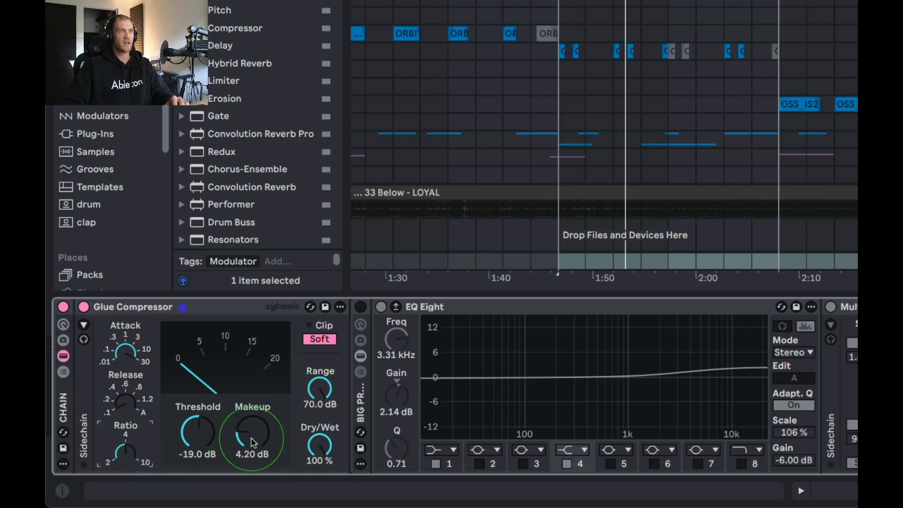
Demonstrate the Glue Compressor's Soft clip by raising Makeup to 15.2 dB, and restore Makeup to 4.20 dB.
left_click(317, 337)
left_click(317, 337)
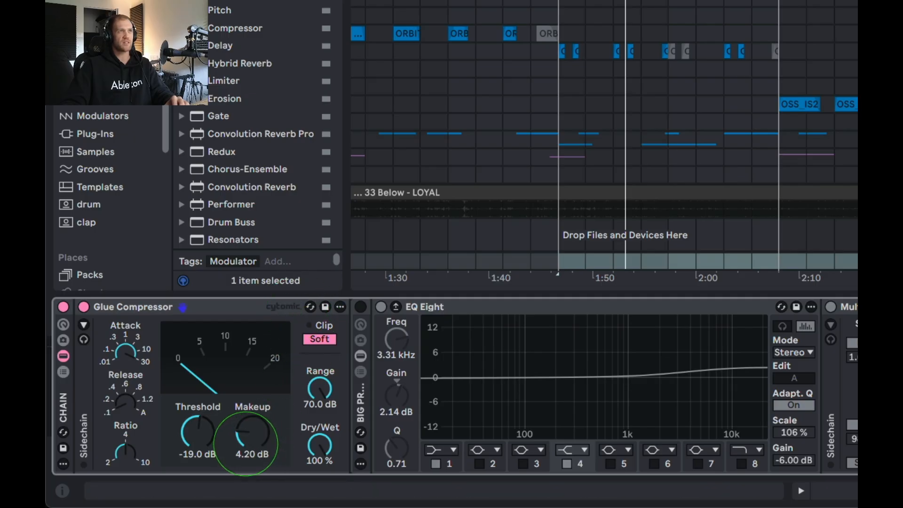
left_click_drag(247, 443, 247, 438)
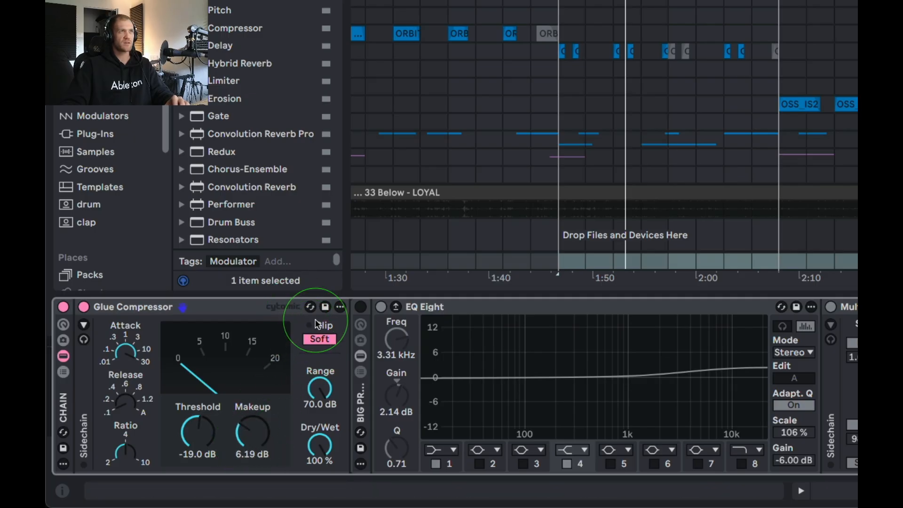
left_click_drag(253, 439, 253, 431)
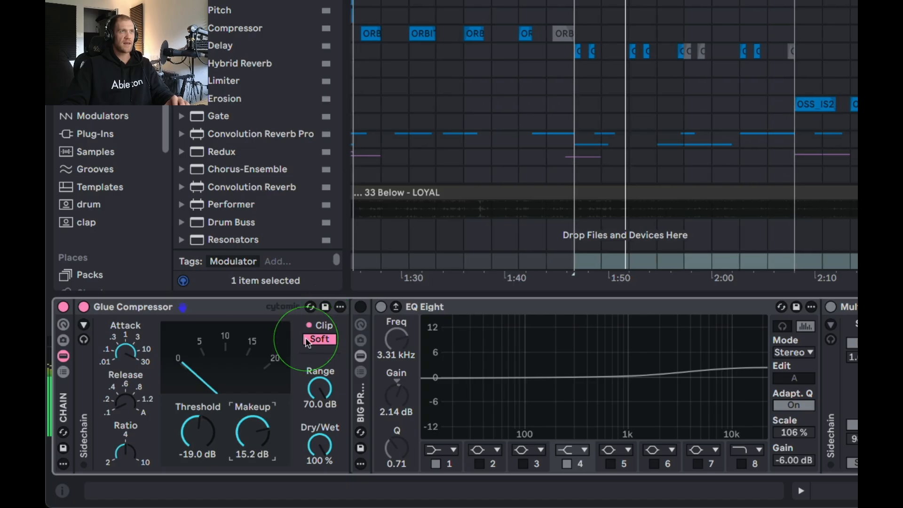
left_click_drag(255, 435, 254, 439)
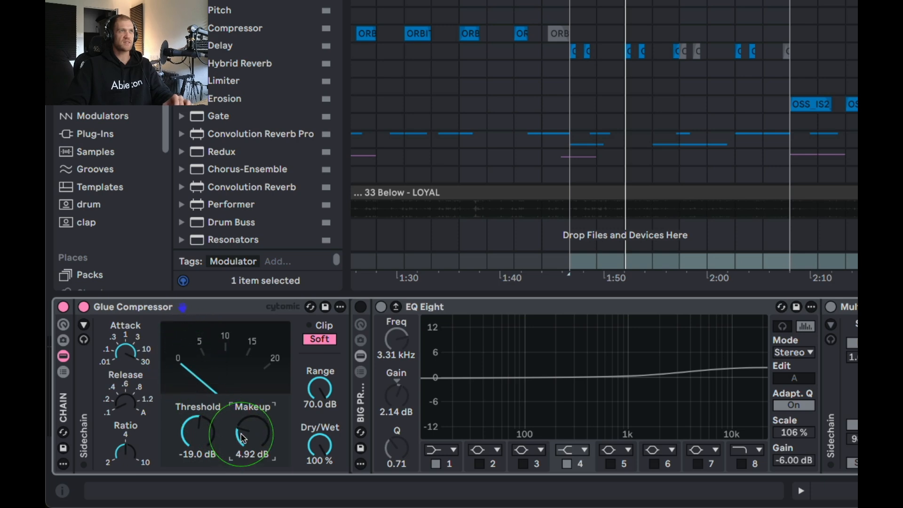
left_click_drag(264, 424, 264, 420)
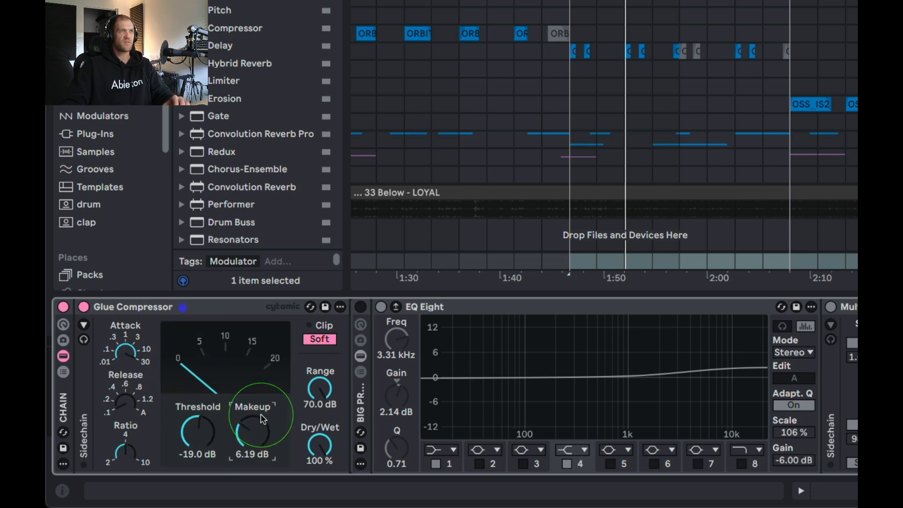
left_click(249, 457)
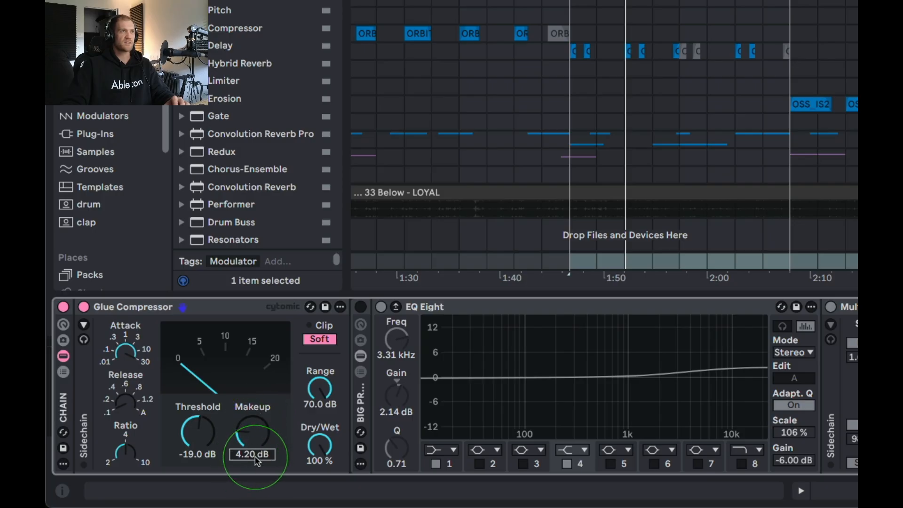
Enable the BIG PRO MASTER HEHE rack and switch off both of its Multiband Compression devices.
left_click(361, 307)
scroll(710, 347, "right", 5)
left_click(588, 307)
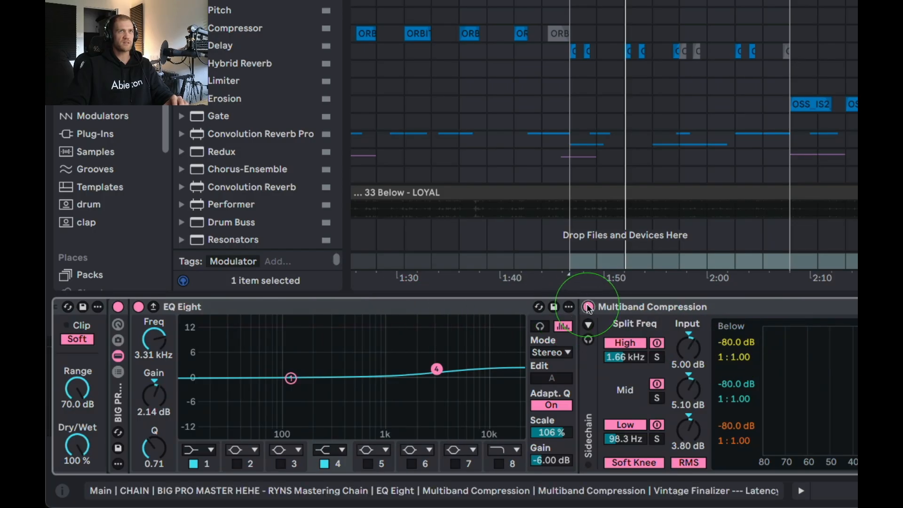
scroll(695, 312, "right", 5)
left_click(749, 307)
scroll(790, 343, "right", 5)
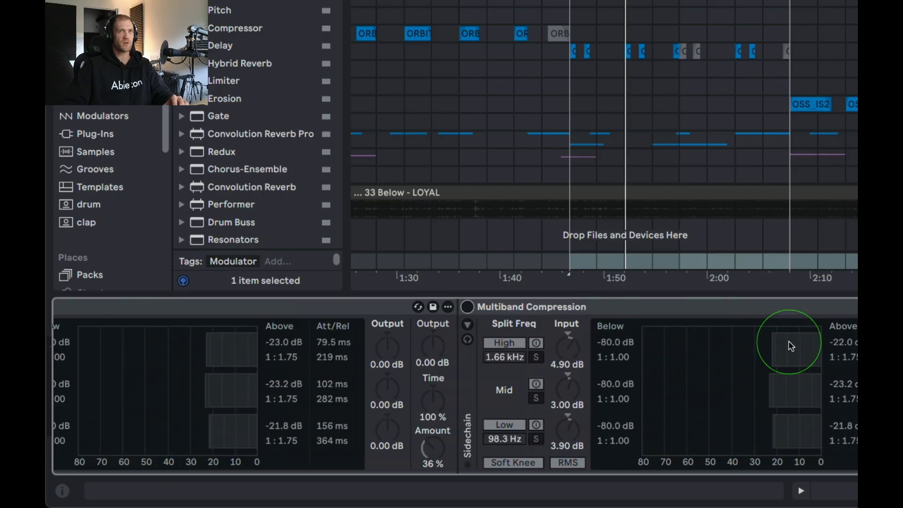
Look over the Main chain from the second Multiband Compression back to the Glue Compressor.
scroll(461, 369, "left", 5)
scroll(461, 369, "right", 8)
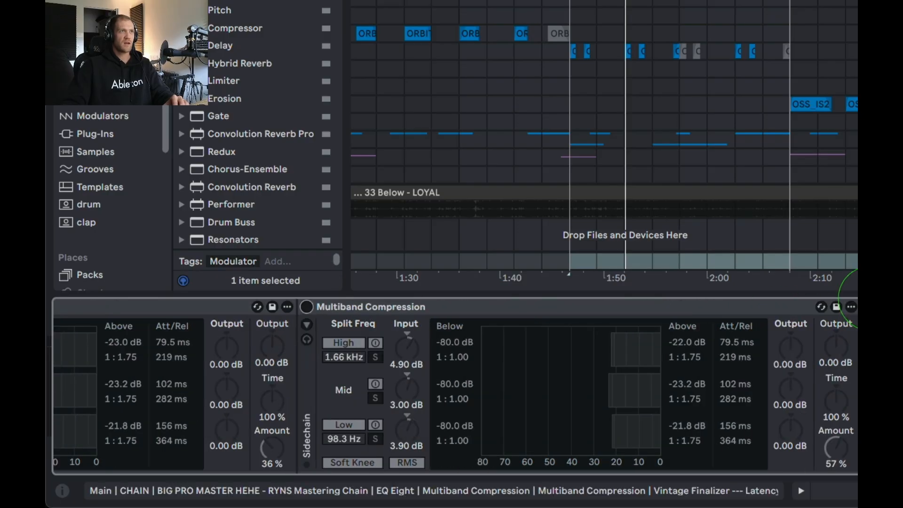
scroll(514, 433, "left", 8)
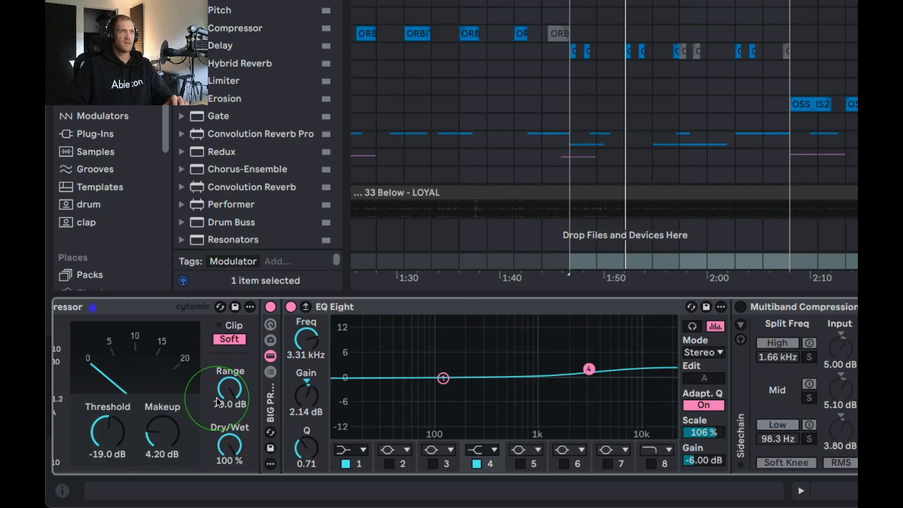
scroll(216, 397, "left", 3)
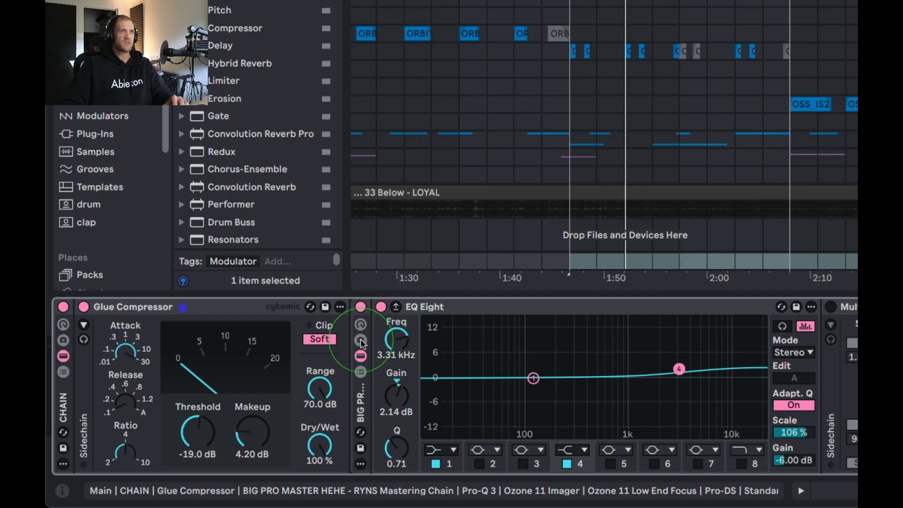
scroll(351, 414, "right", 10)
scroll(240, 399, "left", 8)
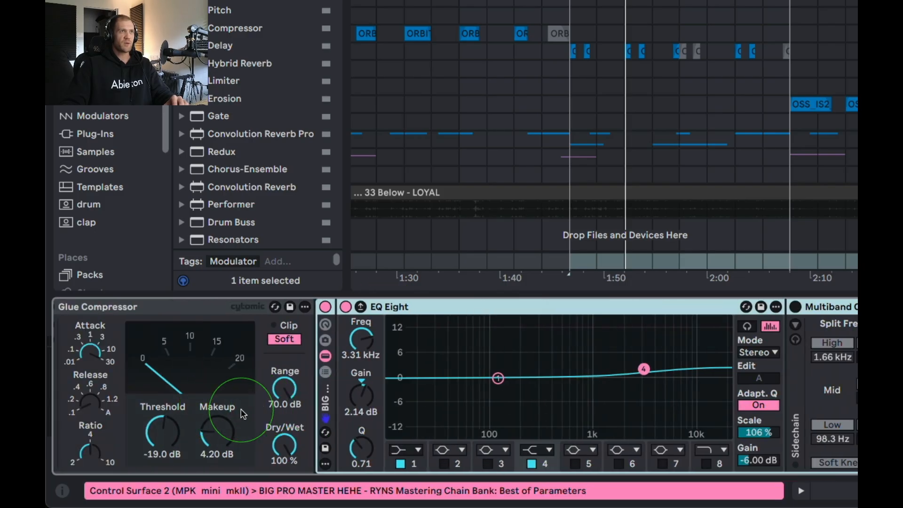
Examine the EQ Eight's high shelf band 4 and low shelf band 1 in the mastering rack.
scroll(243, 414, "left", 3)
left_click(424, 307)
scroll(544, 306, "right", 10)
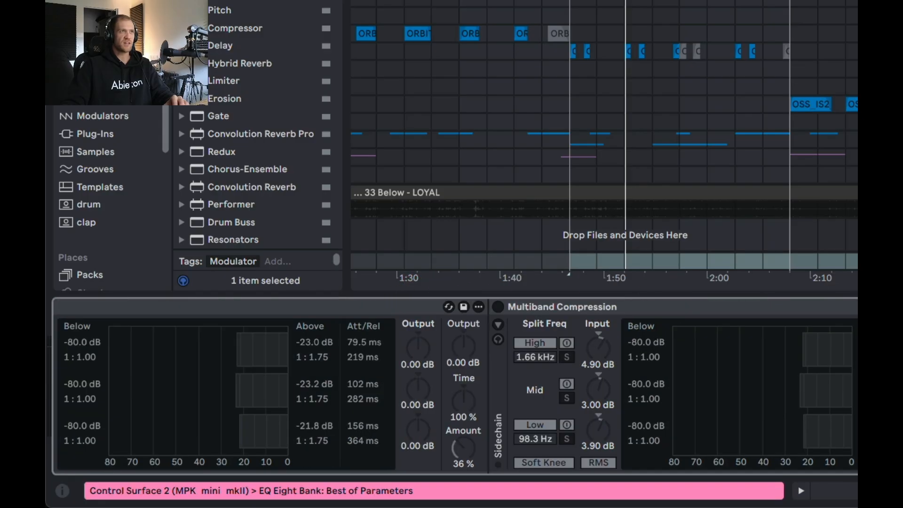
scroll(655, 359, "left", 10)
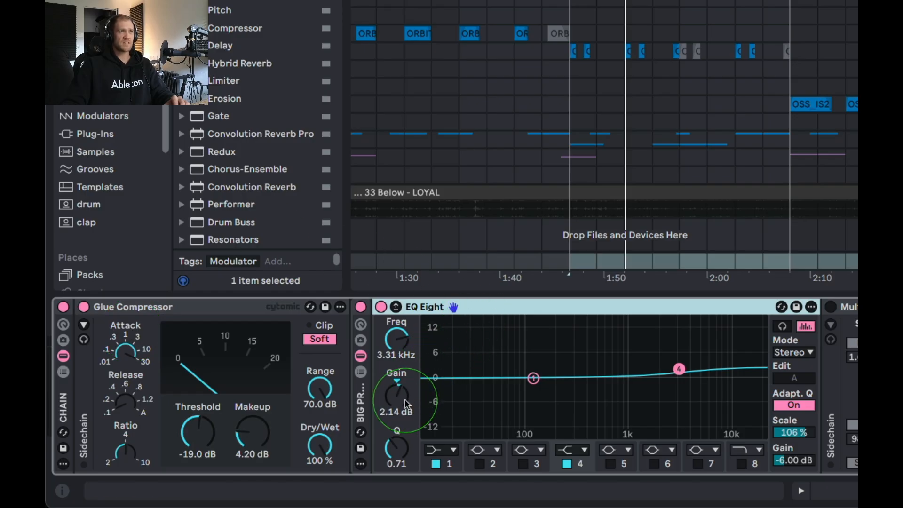
left_click(395, 344)
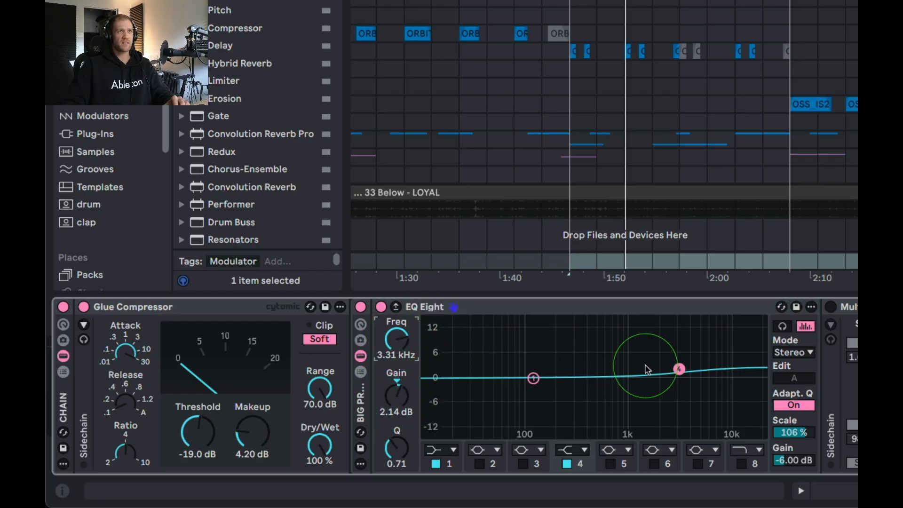
left_click(534, 378)
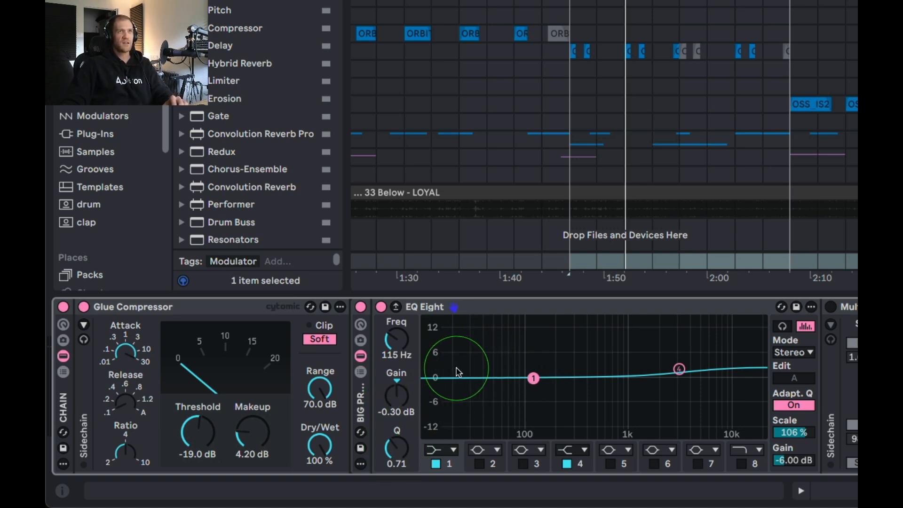
scroll(650, 362, "right", 1)
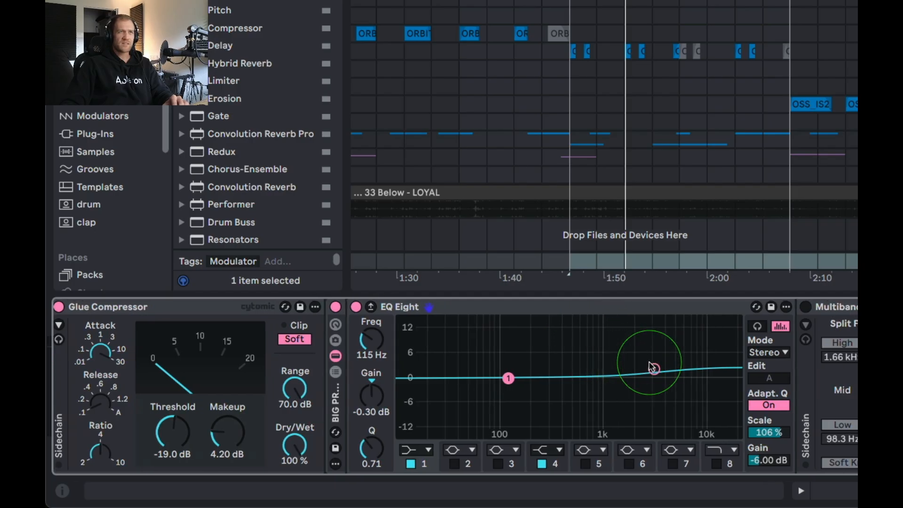
left_click(607, 308)
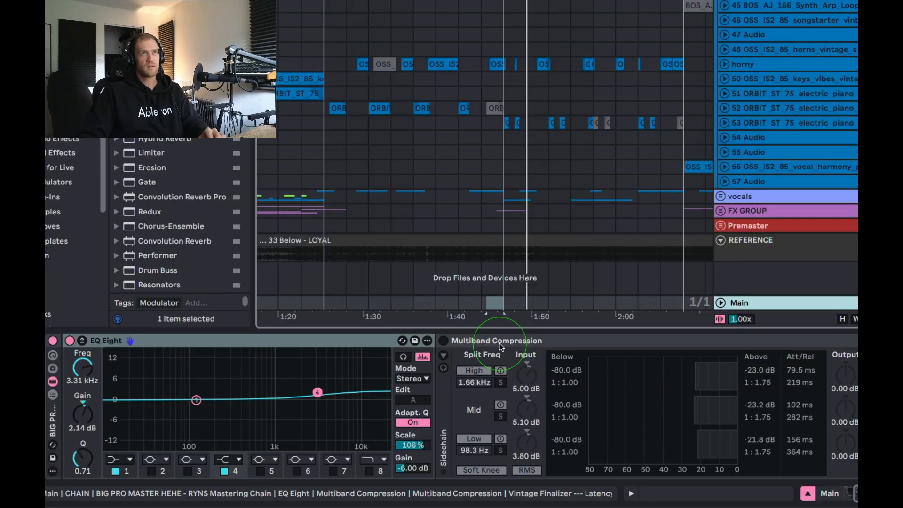
Switch on the first Multiband Compression and examine its Amount and each band's Above threshold and ratio.
scroll(501, 340, "right", 3)
left_click(472, 338)
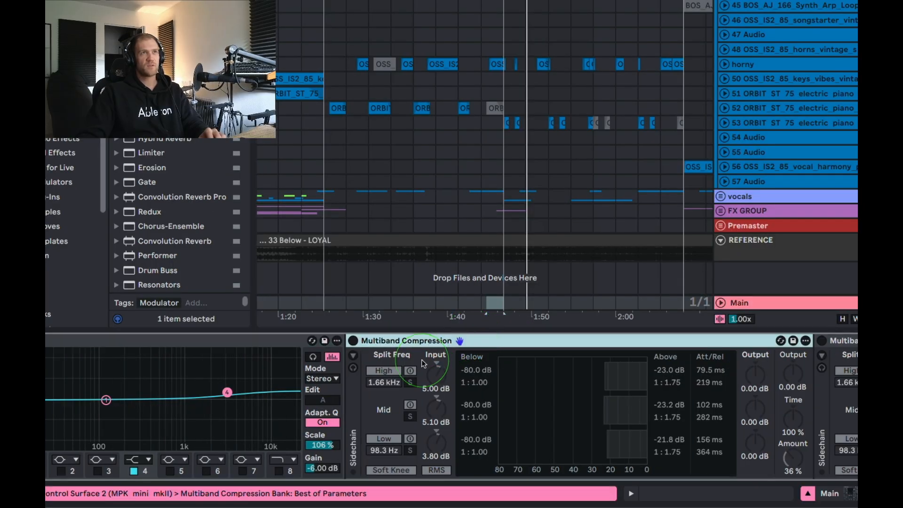
left_click(793, 458)
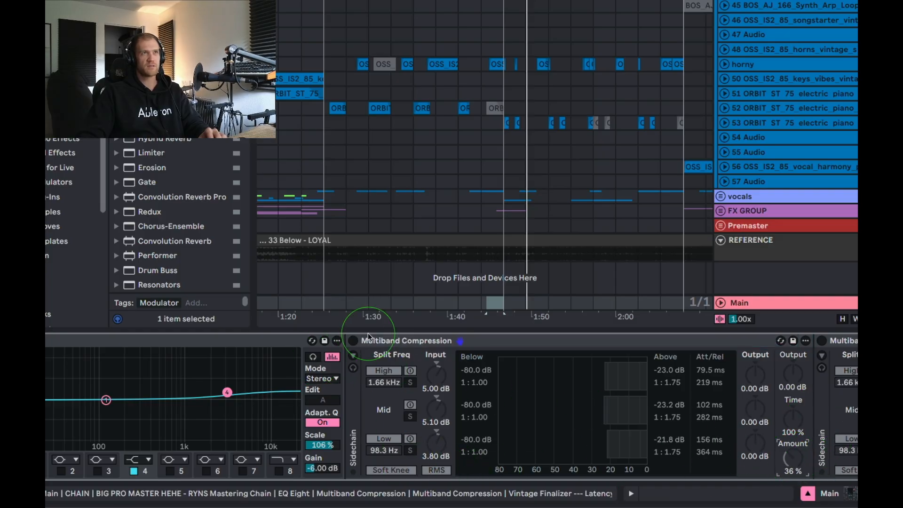
left_click(352, 340)
left_click(667, 382)
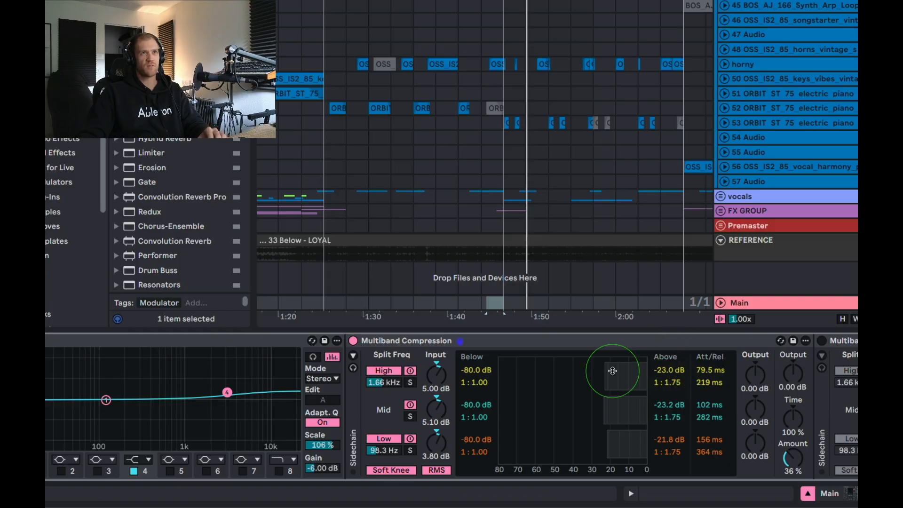
left_click(624, 404)
left_click(670, 452)
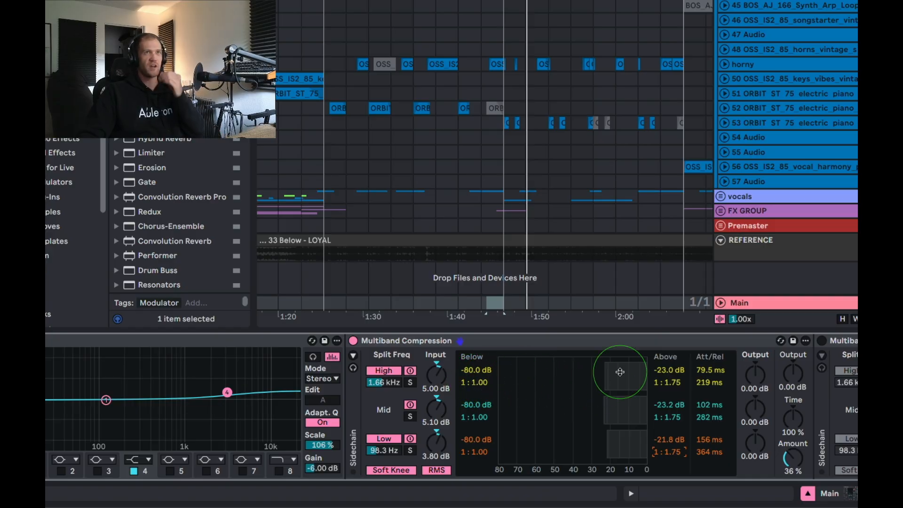
left_click(619, 440)
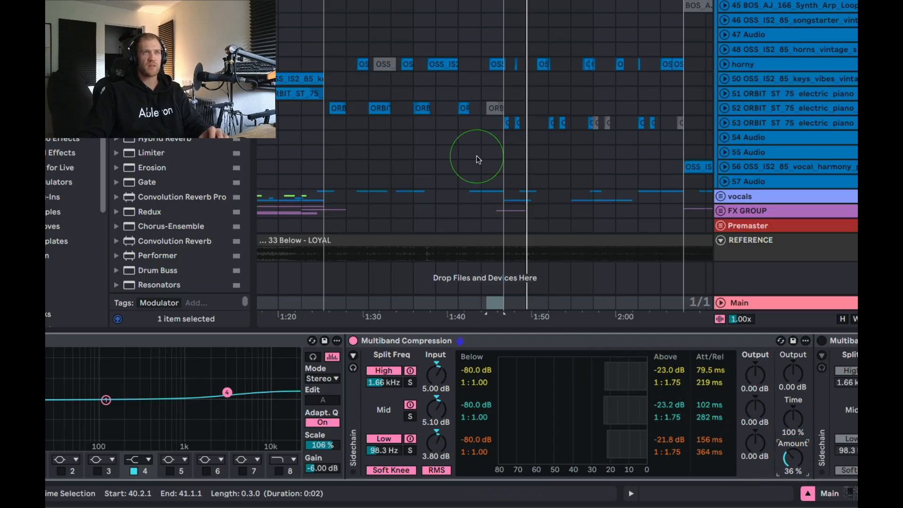
Play the song from 41.1.1 and show the Main track's device chain.
left_click(504, 165)
key("space")
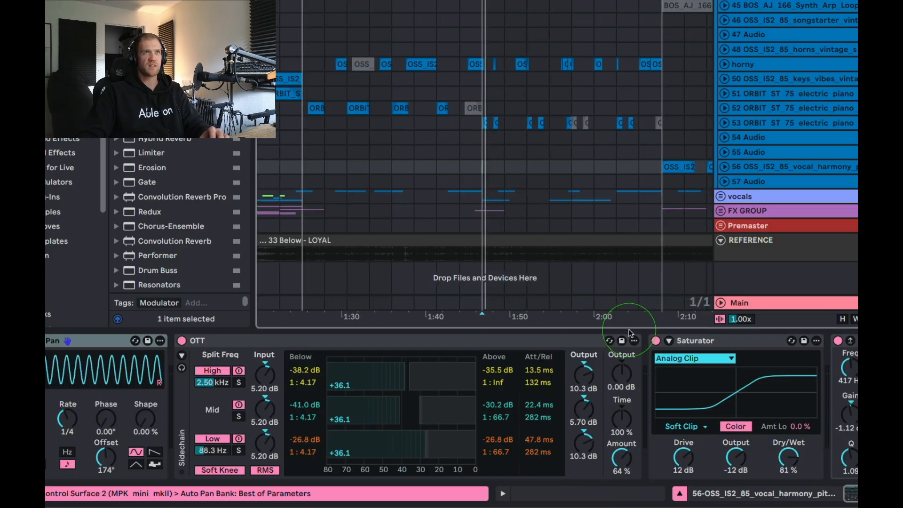
left_click(756, 303)
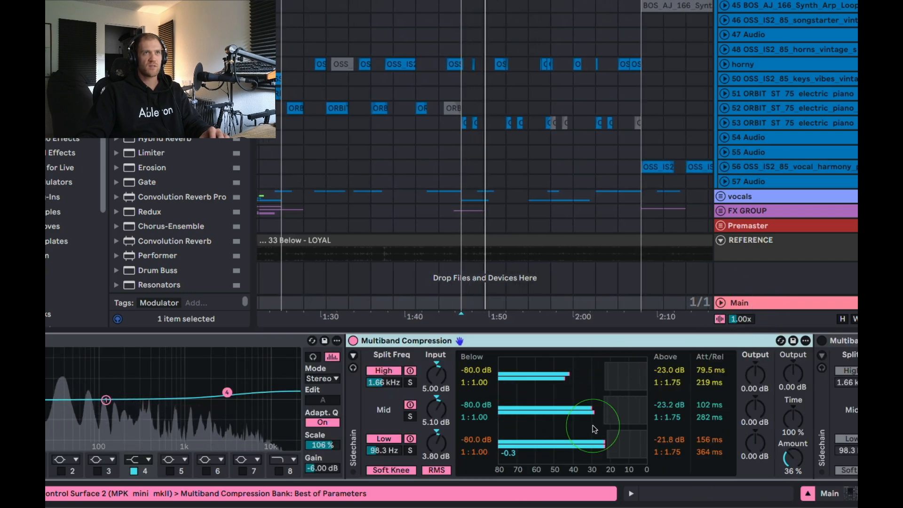
Demonstrate the Mid and Low bands' Above thresholds by lowering each to -80 dB, and restore them to -23.2 dB and -21.8 dB.
left_click_drag(602, 405, 499, 405)
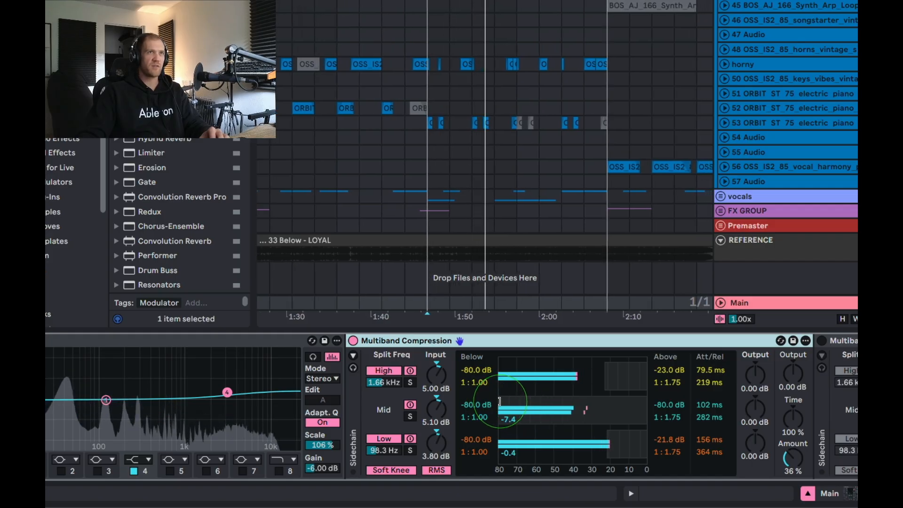
left_click_drag(495, 407, 499, 436)
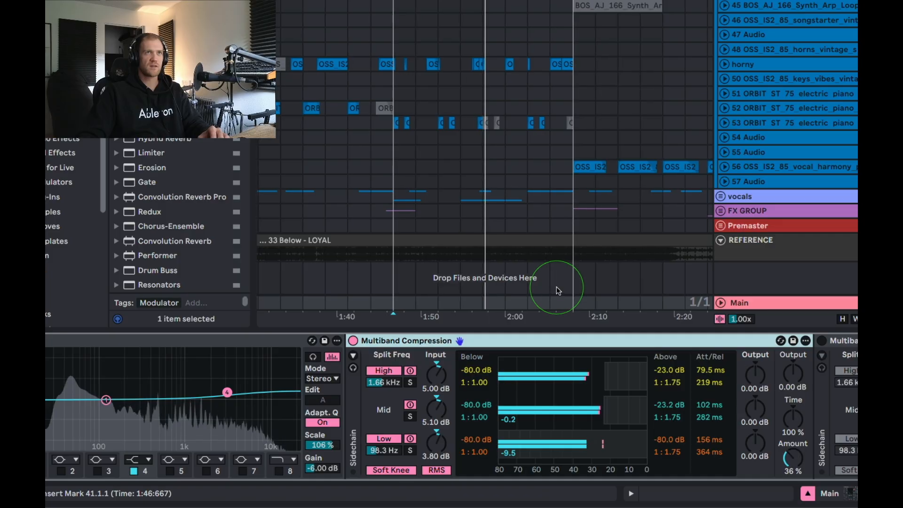
left_click_drag(542, 442, 606, 440)
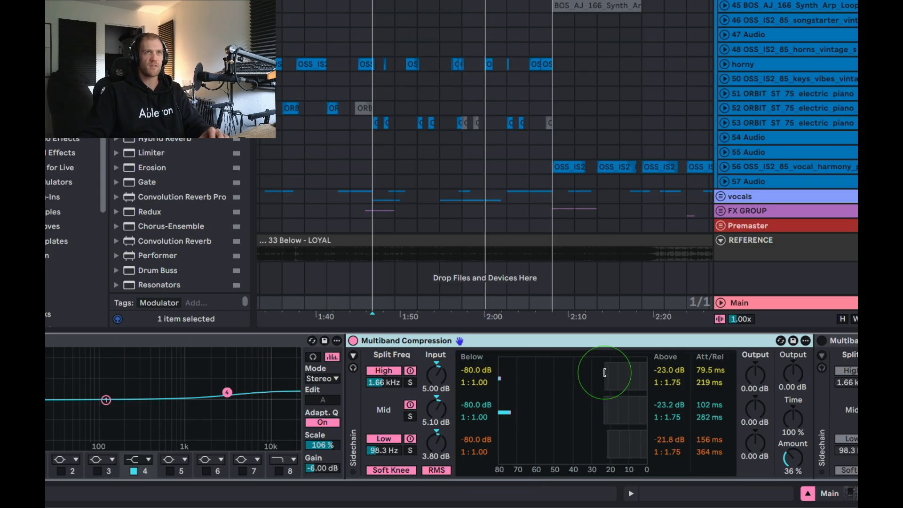
left_click_drag(605, 373, 600, 374)
Examine the first Multiband Compression's Time and Amount, attack and release times, and frequency bands.
scroll(644, 426, "right", 8)
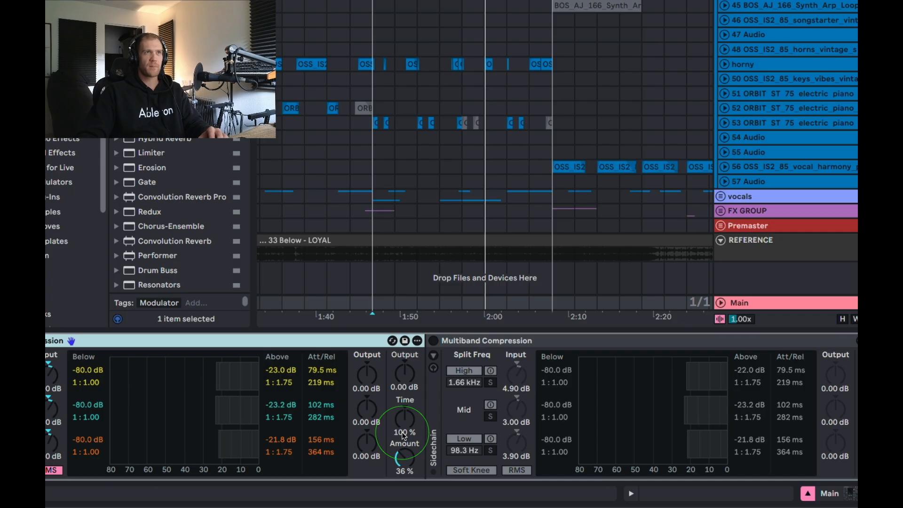
scroll(289, 446, "left", 4)
left_click(439, 371)
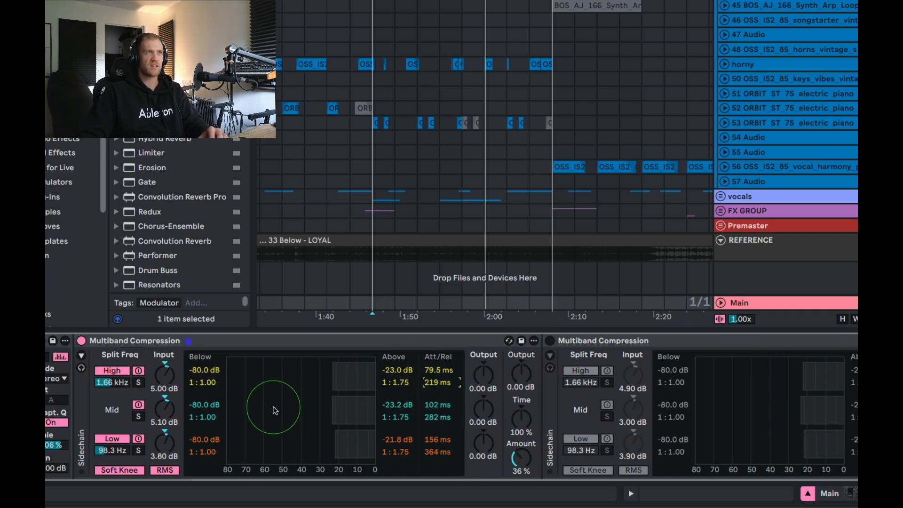
scroll(272, 413, "left", 3)
left_click(249, 343)
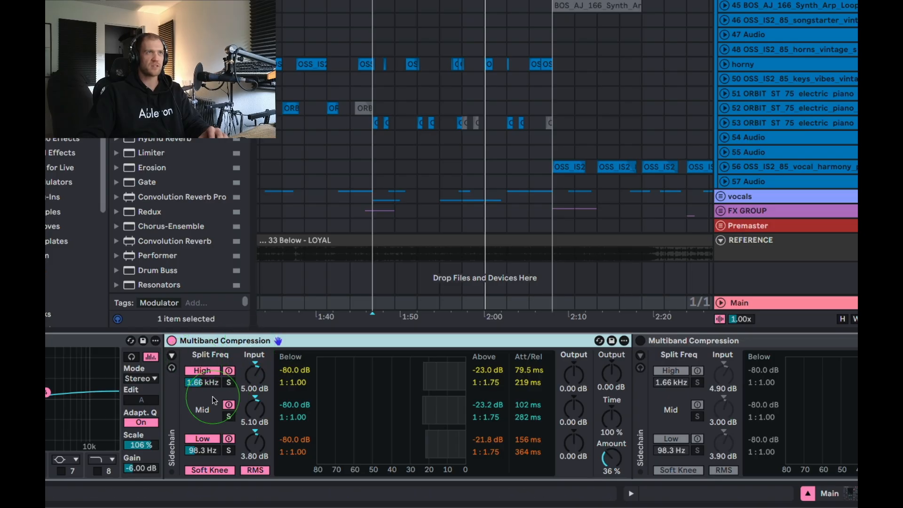
left_click(203, 371)
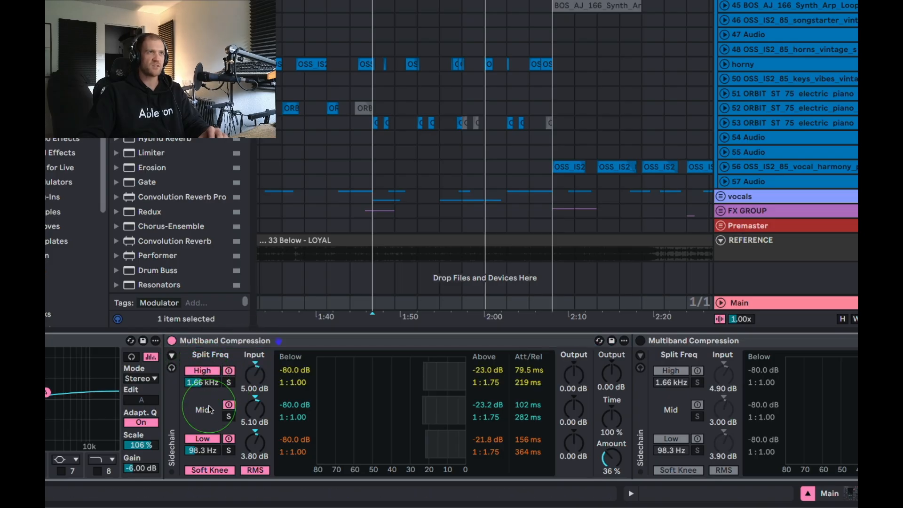
Switch on the second Multiband Compression and compare its input gains and Amount with the first one's.
scroll(203, 380, "right", 8)
left_click(395, 341)
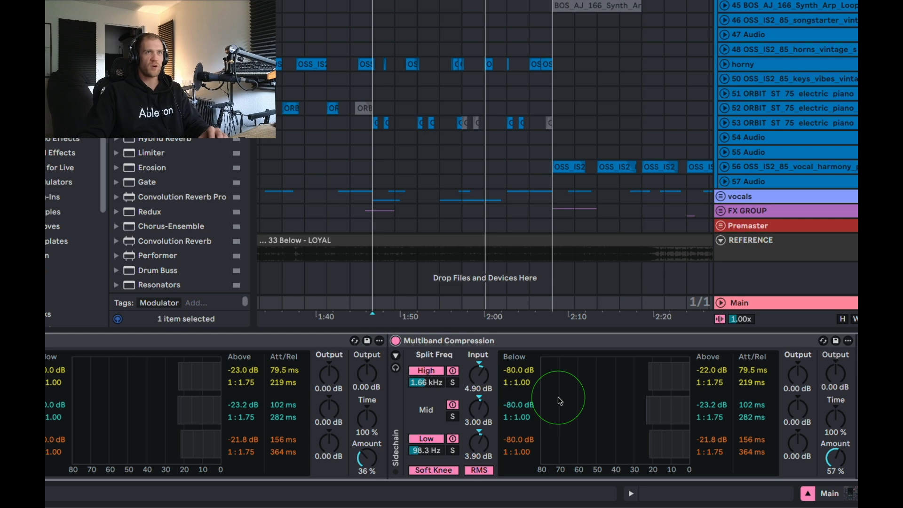
scroll(540, 403, "right", 3)
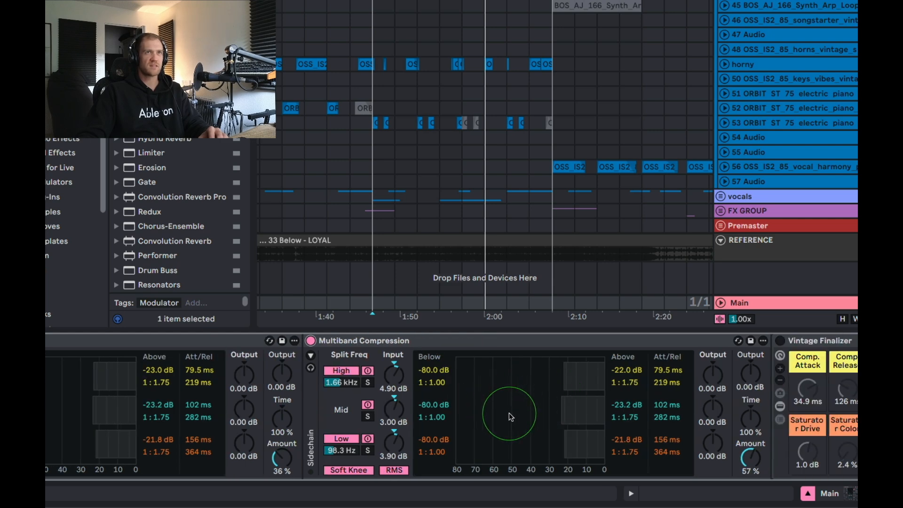
scroll(498, 414, "left", 2)
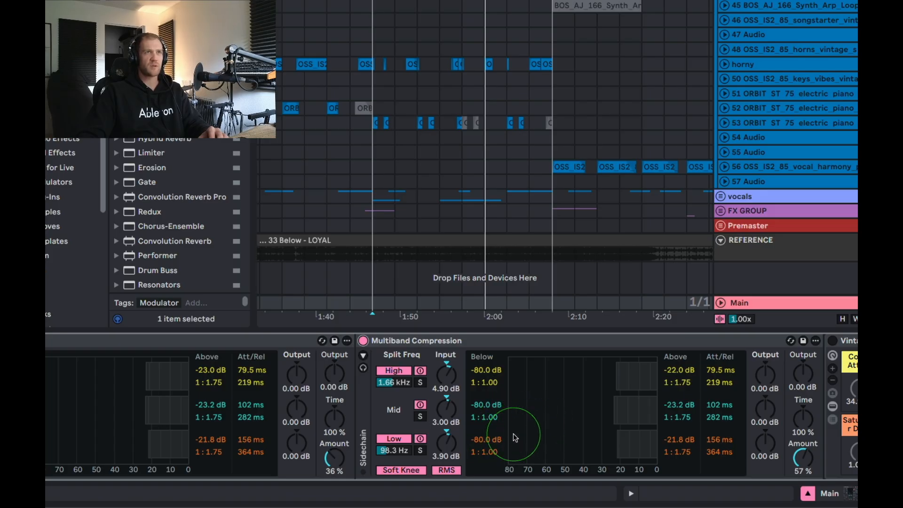
scroll(238, 425, "left", 10)
scroll(429, 424, "right", 4)
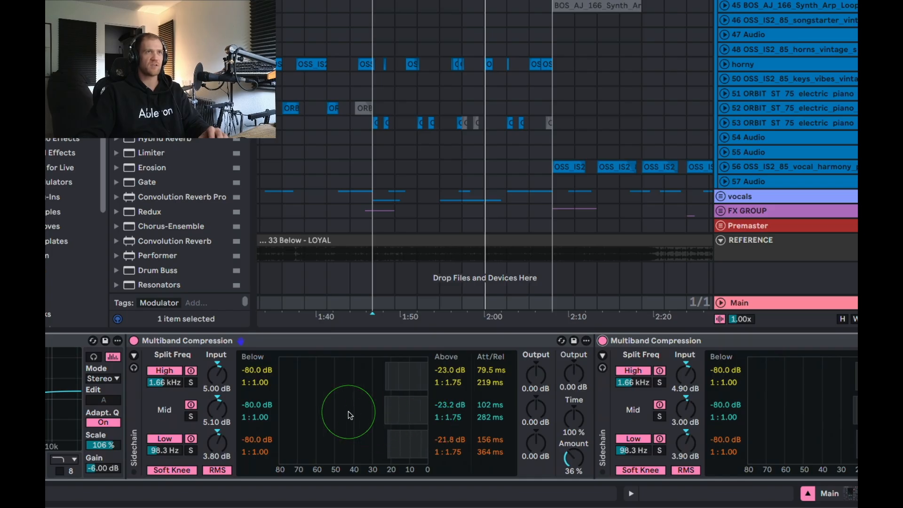
scroll(363, 414, "right", 2)
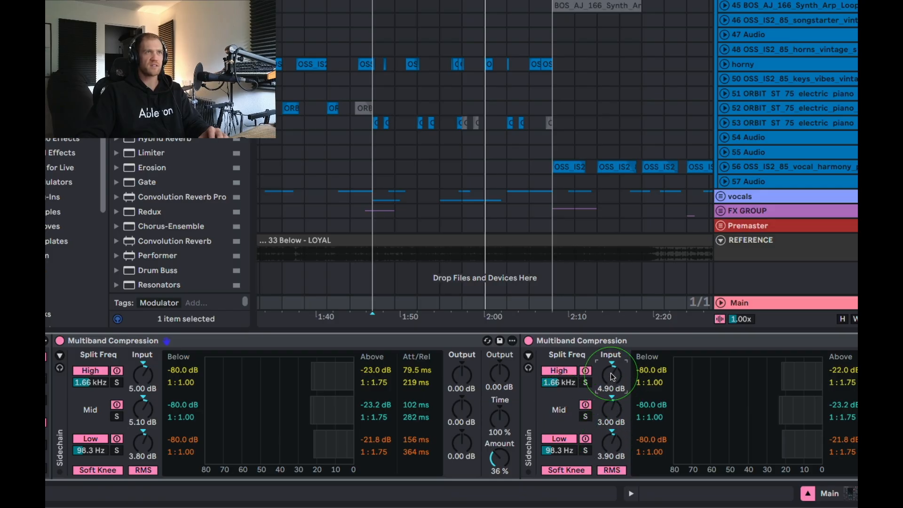
scroll(611, 386, "right", 8)
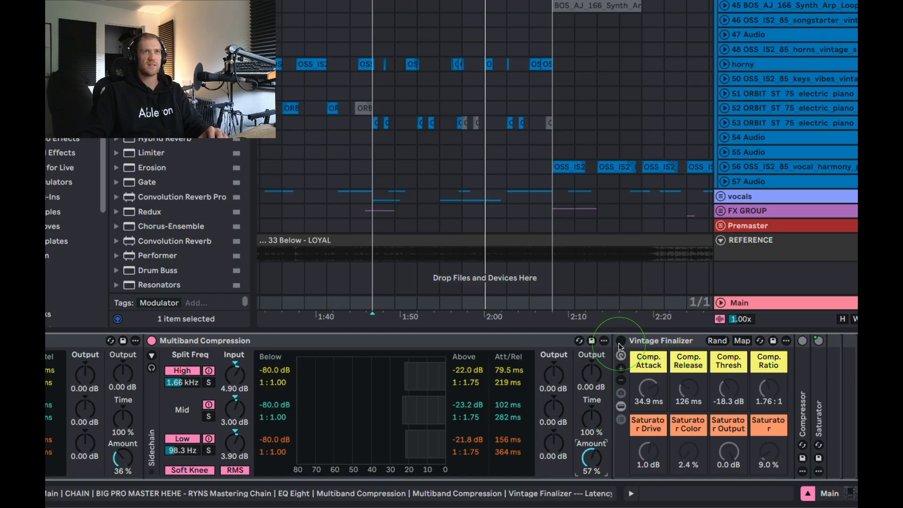
Enable the Vintage Finalizer rack and examine its compressor and saturator macros, including the saturator Dry/Wet.
scroll(630, 347, "right", 8)
scroll(240, 339, "left", 2)
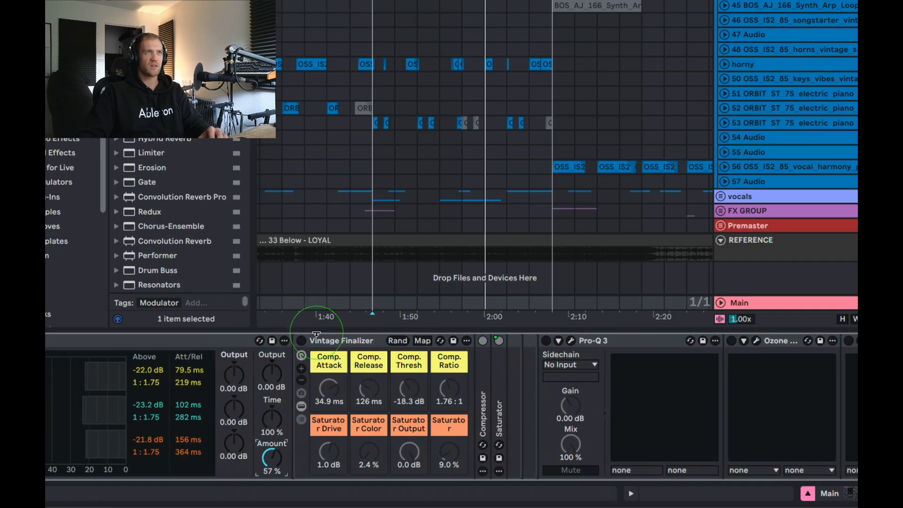
left_click(302, 340)
left_click(356, 341)
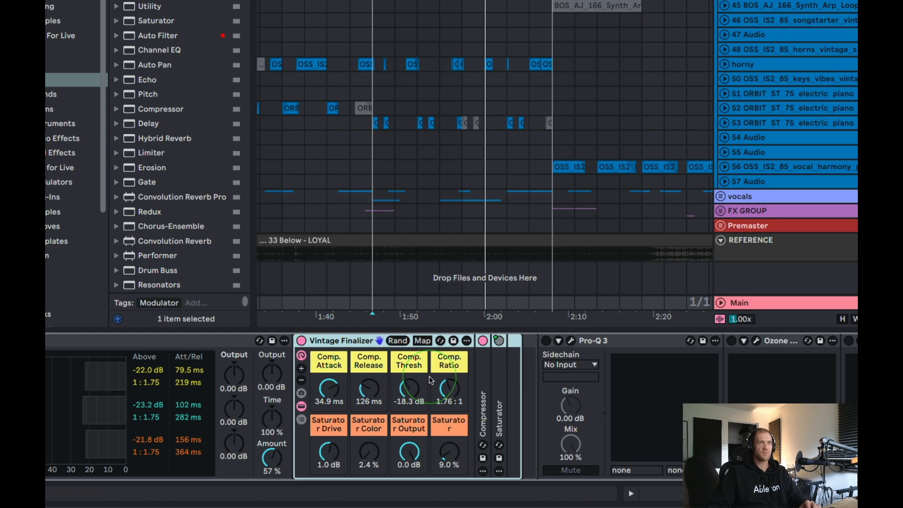
left_click(449, 451)
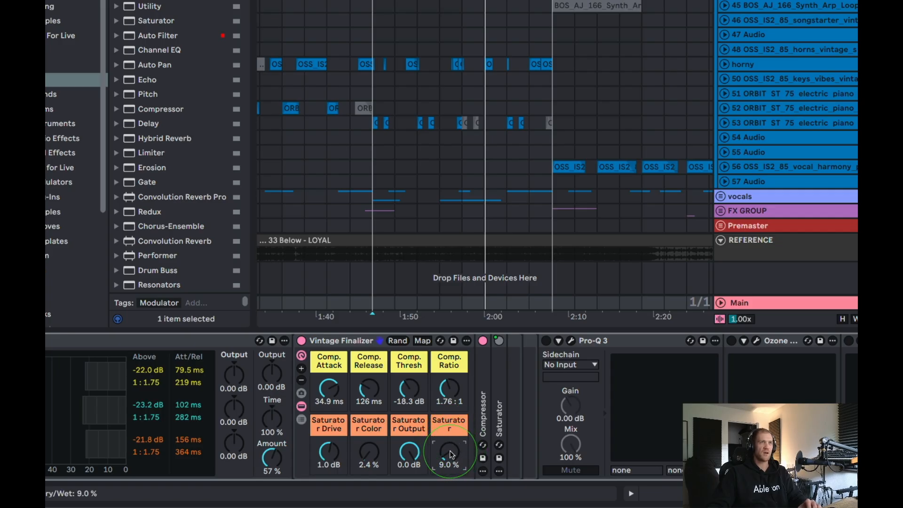
Enable Pro-Q 3 after the mastering rack, open its plug-in window and move it fully into view.
scroll(444, 245, "down", 2)
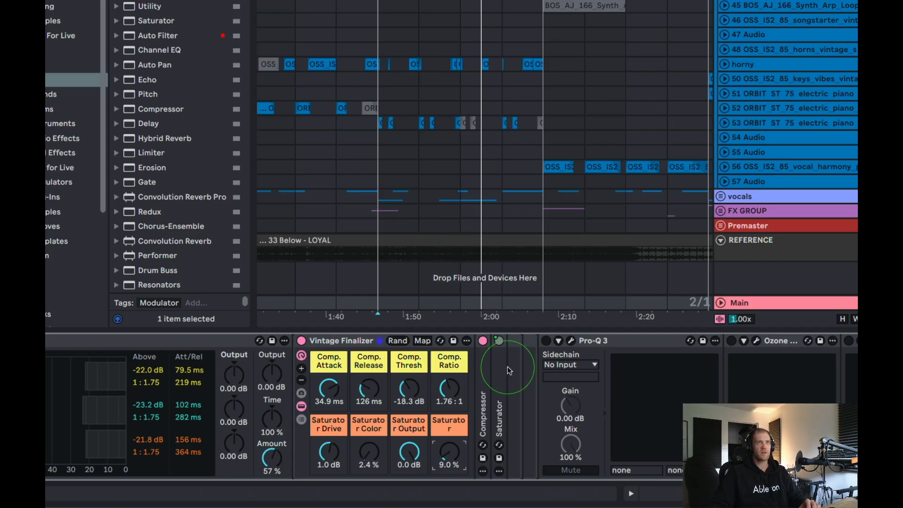
scroll(504, 338, "right", 3)
scroll(480, 356, "right", 3)
left_click(430, 342)
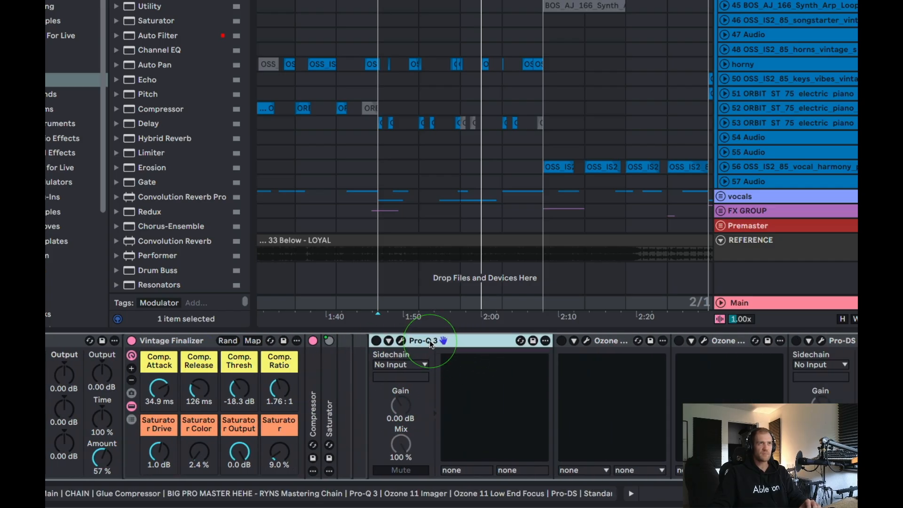
left_click(401, 340)
left_click_drag(520, 74, 446, 3)
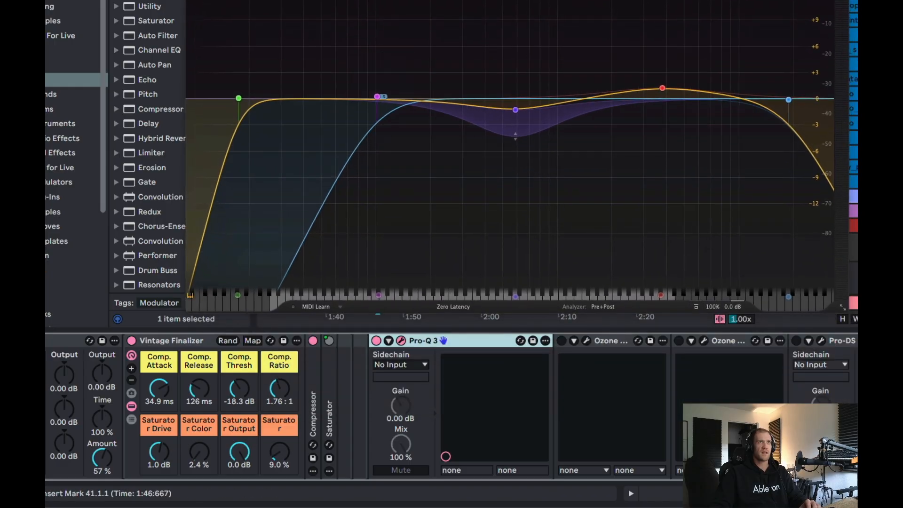
left_click_drag(563, 41, 544, 30)
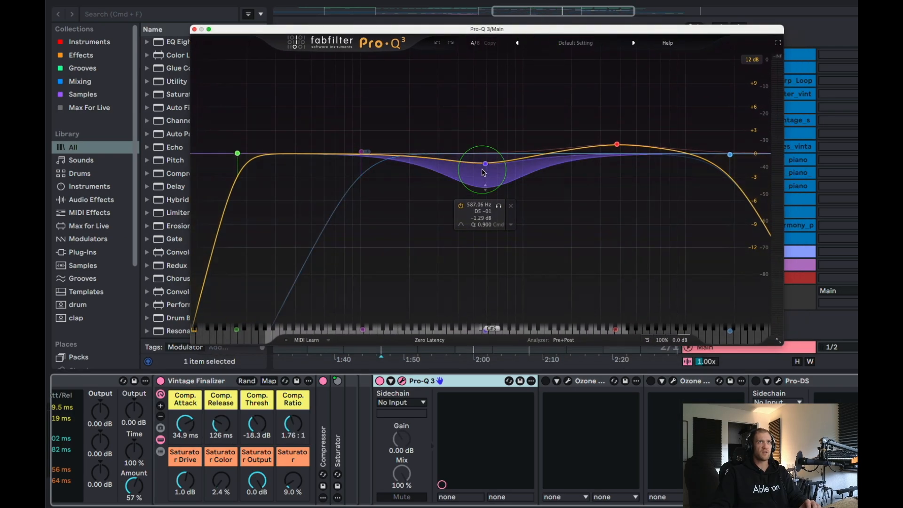
Examine Pro-Q 3's dynamic bell band near 587 Hz and its 24 dB/oct low cut band.
left_click(486, 165)
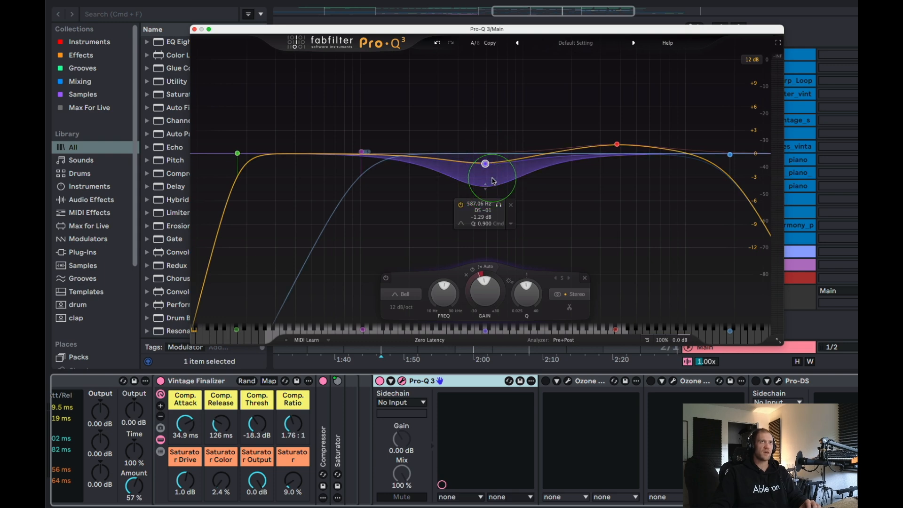
left_click(237, 160)
left_click_drag(238, 155, 240, 156)
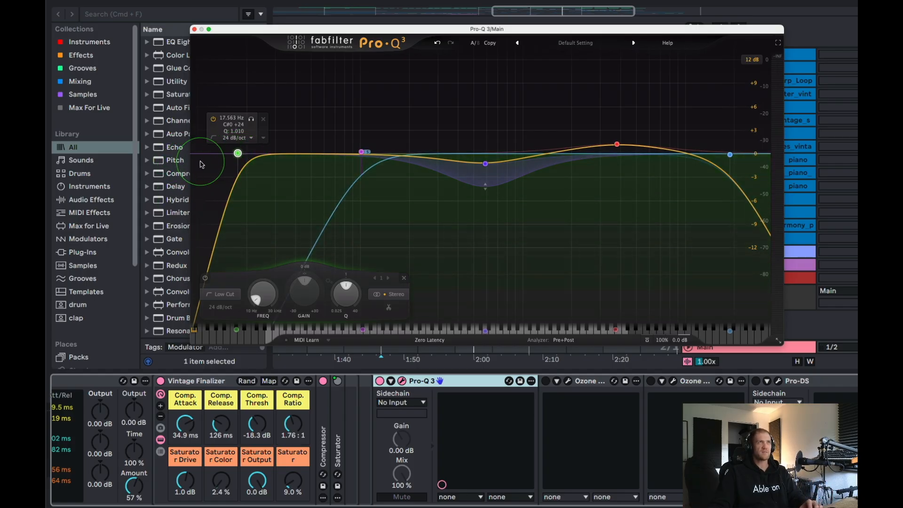
Examine Pro-Q 3's high cut, the bell boost near 3.8 kHz and the low cut near 101 Hz, and close the plug-in window.
left_click(730, 155)
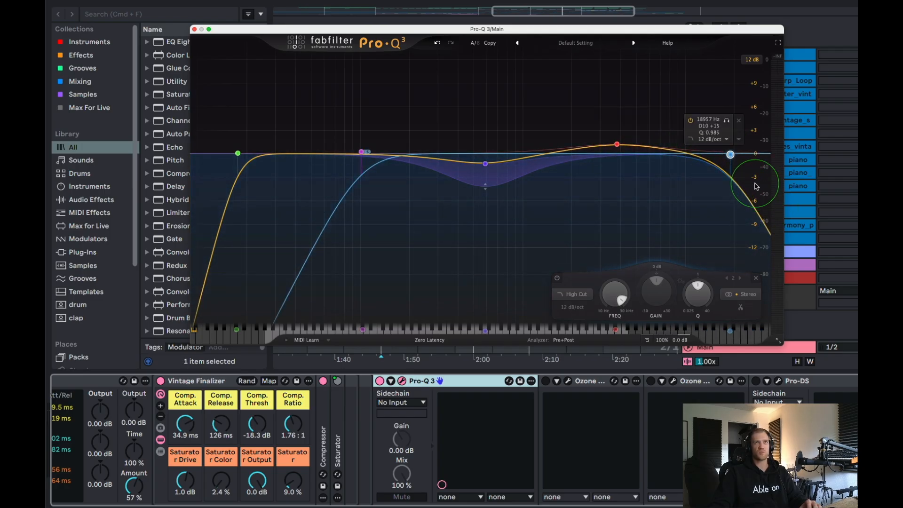
left_click(618, 145)
left_click_drag(619, 147, 620, 145)
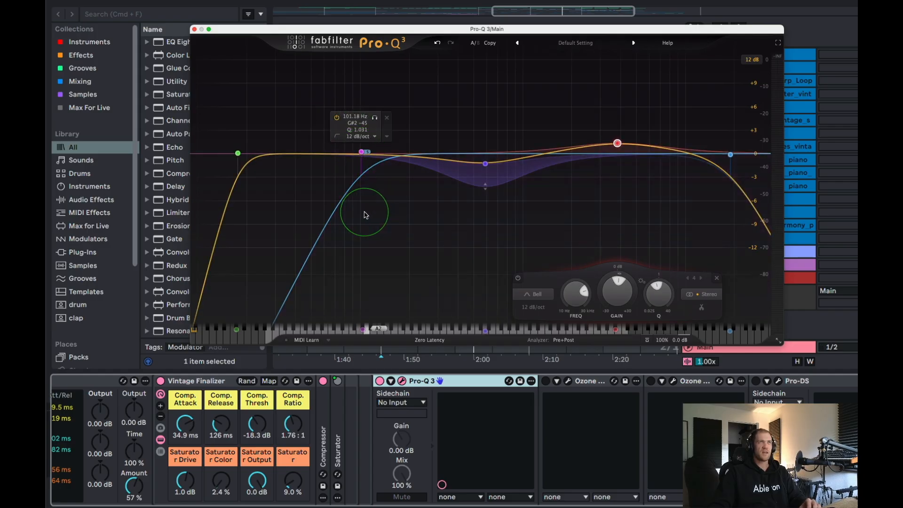
left_click_drag(331, 33, 380, 57)
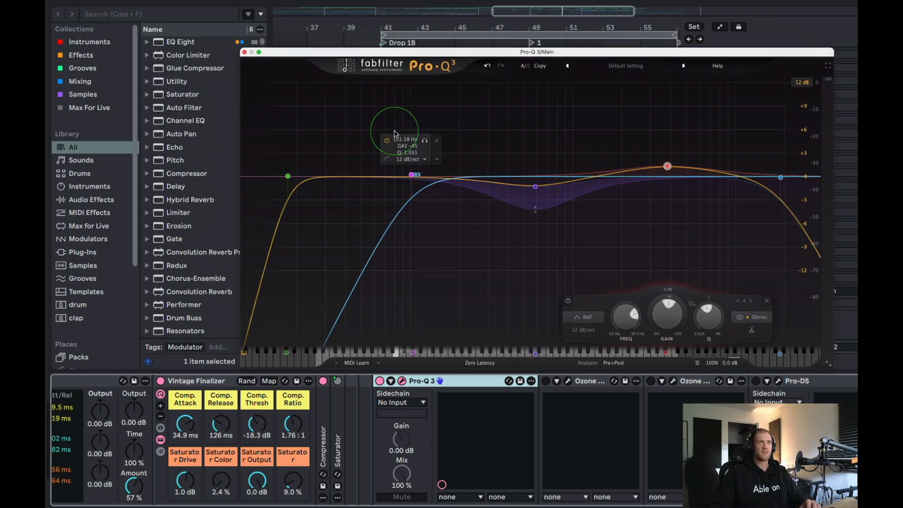
left_click(412, 176)
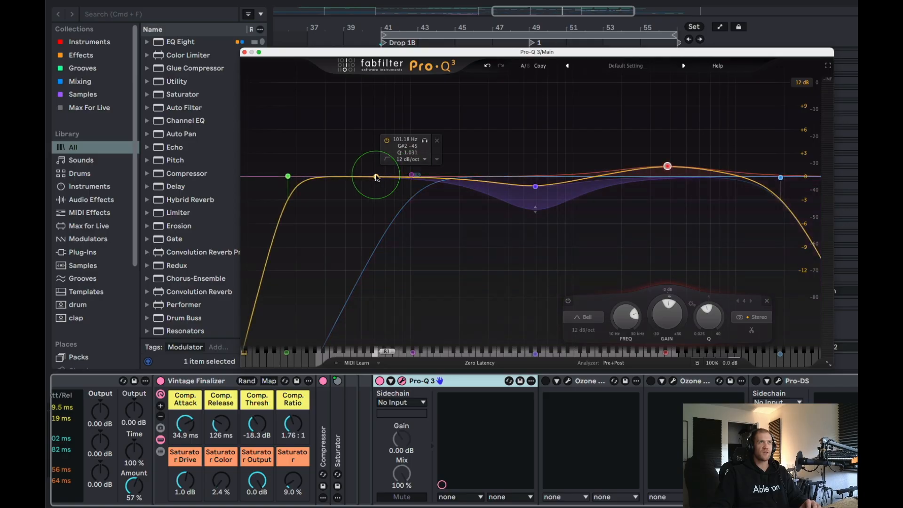
left_click(245, 52)
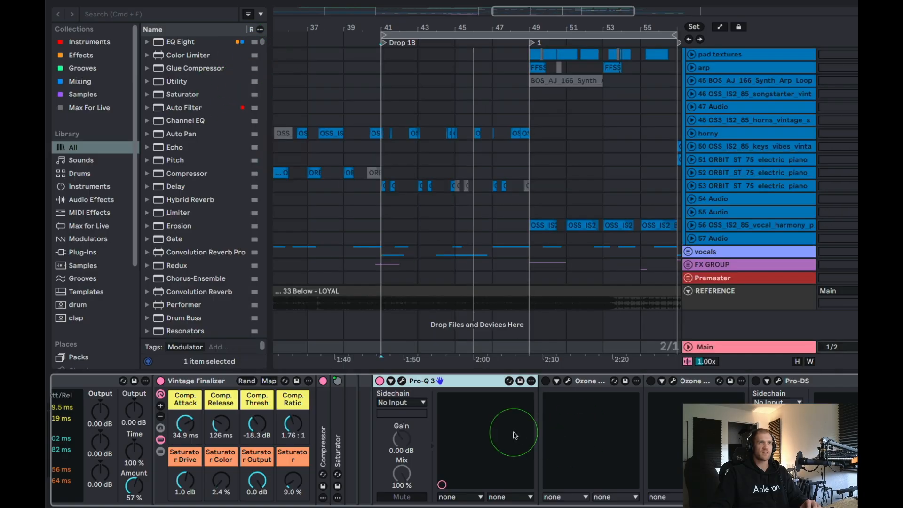
Search the browser for "eq" and insert EQ Eight directly before Pro-Q 3 on the Main track.
key("super+f")
type("eq")
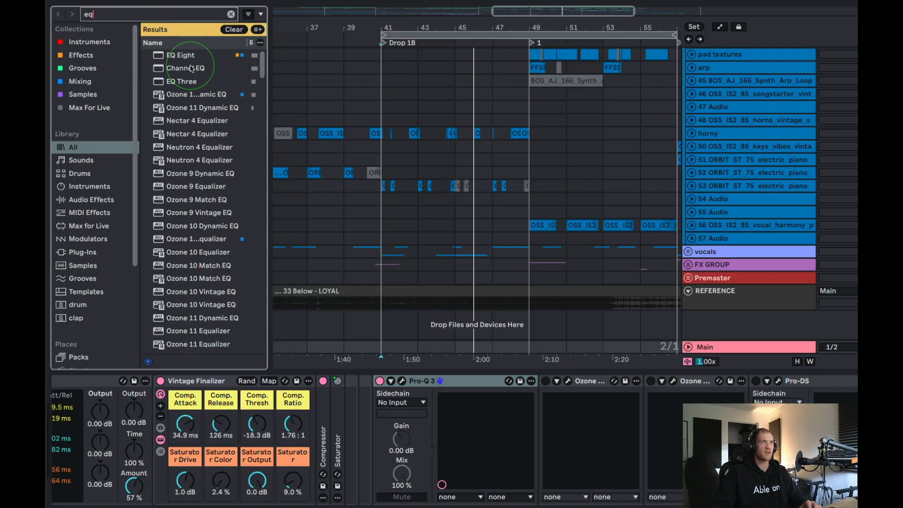
left_click(174, 56)
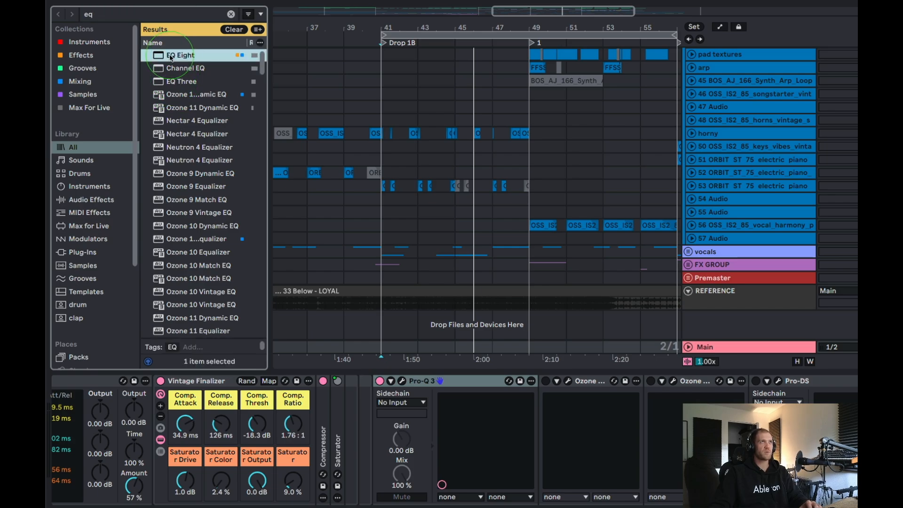
left_click_drag(335, 320, 378, 419)
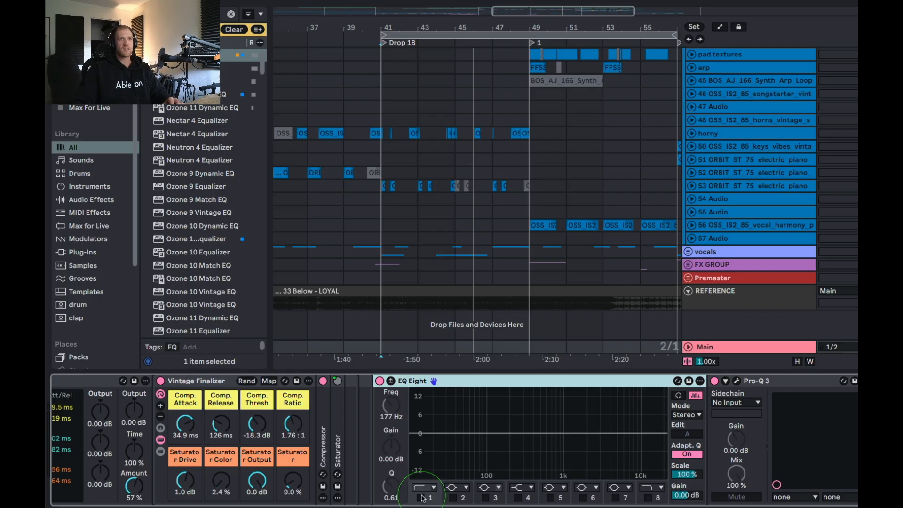
Set EQ Eight to M/S mode and select its side channel for editing.
left_click(685, 416)
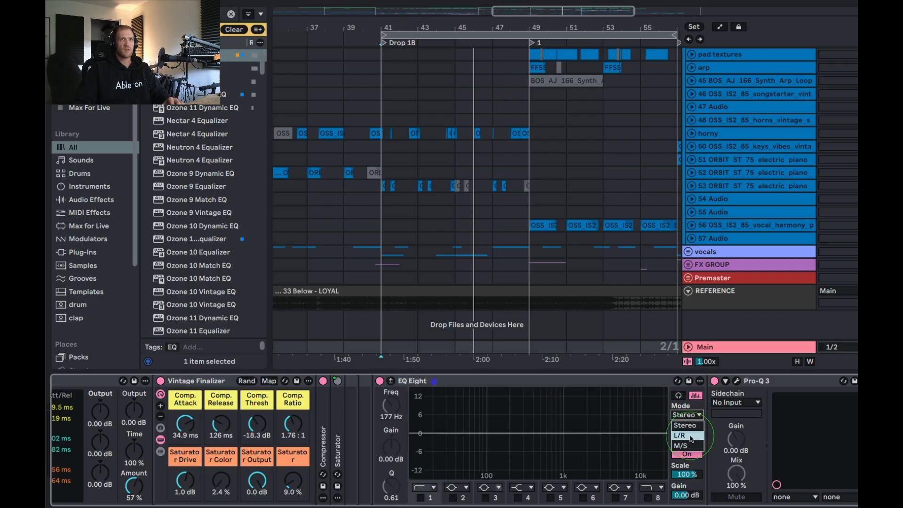
left_click(692, 444)
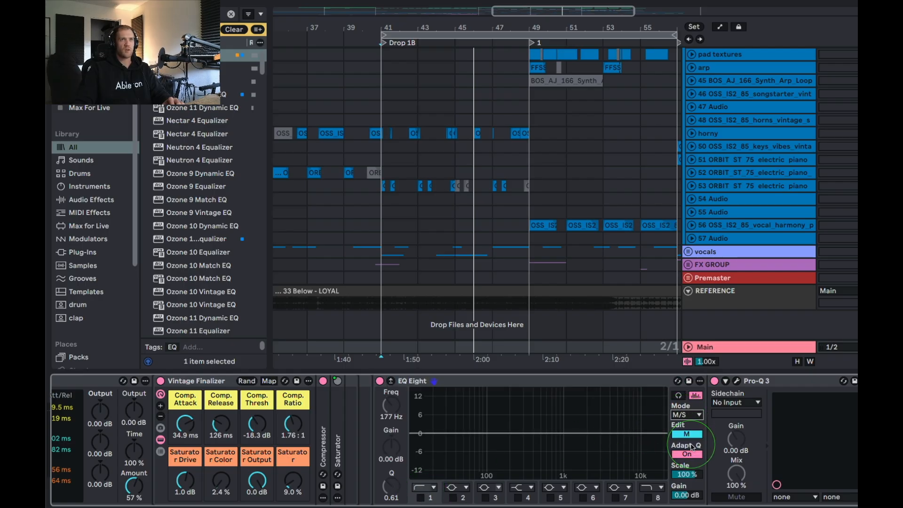
left_click(686, 435)
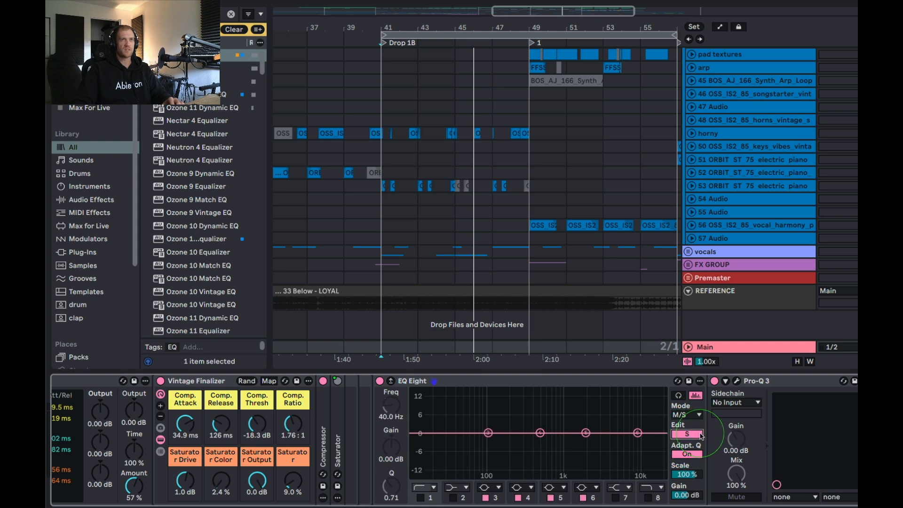
Turn off side bands 3 to 6, enable the band 1 low cut and set its frequency to 100 Hz.
left_click(488, 498)
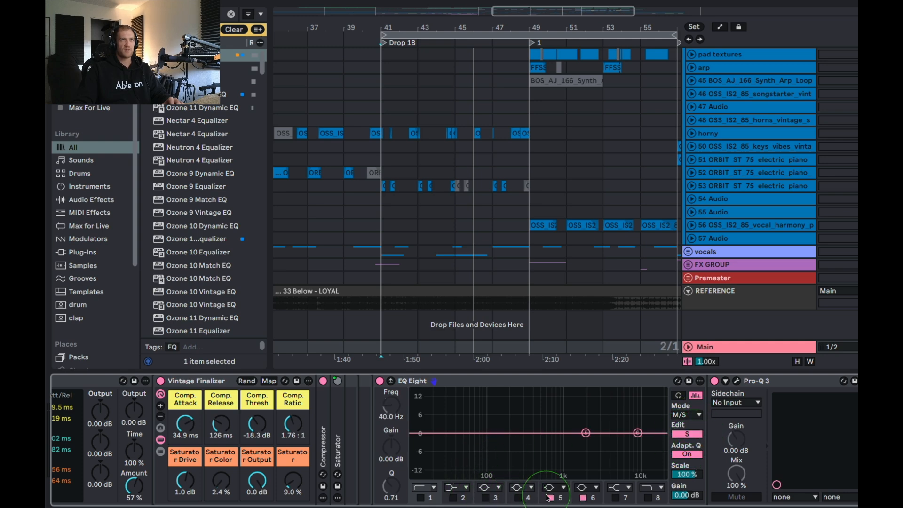
left_click(579, 498)
left_click(432, 498)
left_click(419, 498)
left_click(583, 498)
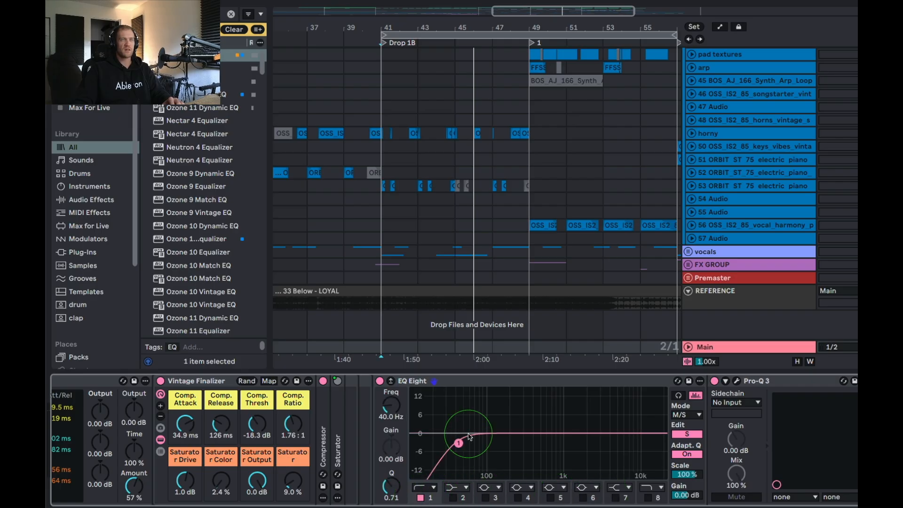
left_click_drag(460, 445, 488, 444)
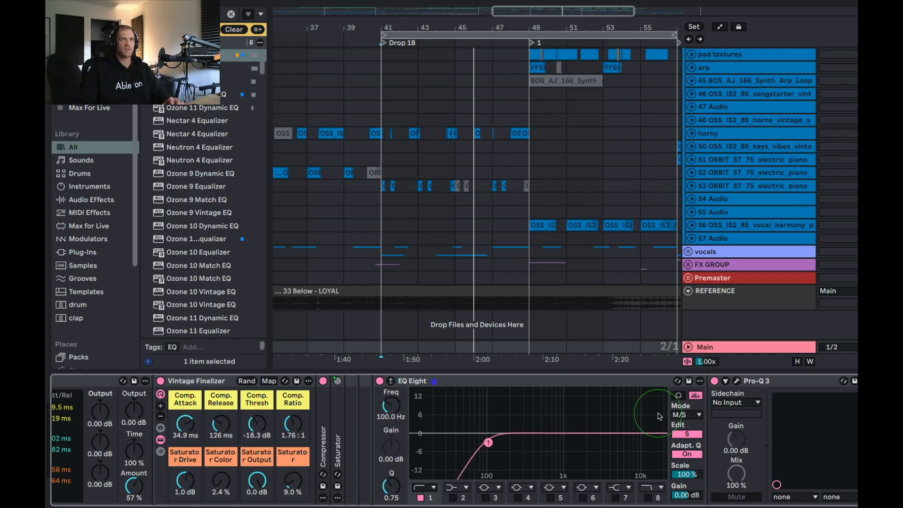
Bypass Pro-Q 3 and, during playback, sweep the side low cut up to 15 kHz and back to about 98 Hz.
left_click(714, 381)
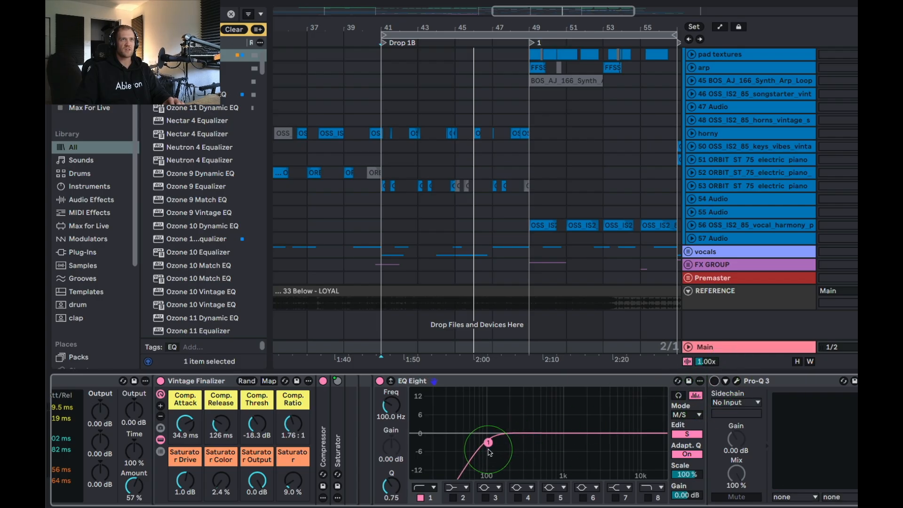
key("space")
left_click_drag(488, 443, 650, 441)
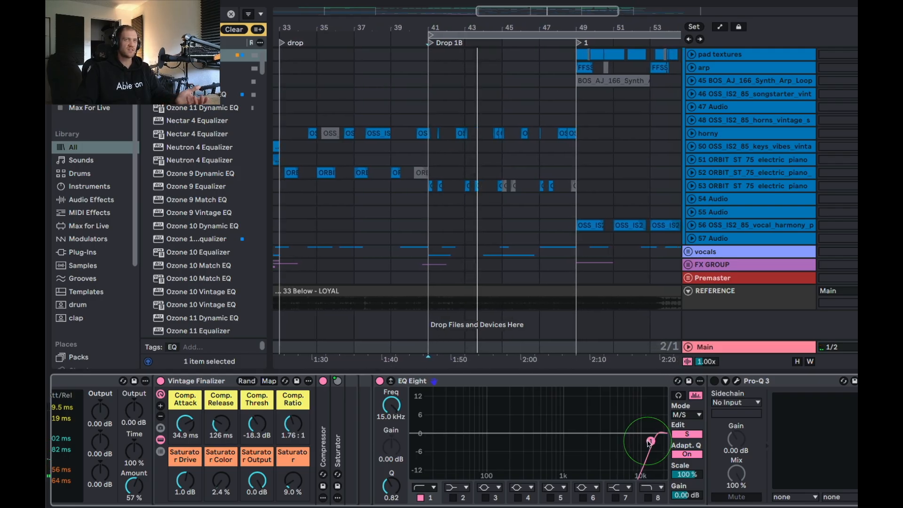
left_click_drag(650, 441, 481, 443)
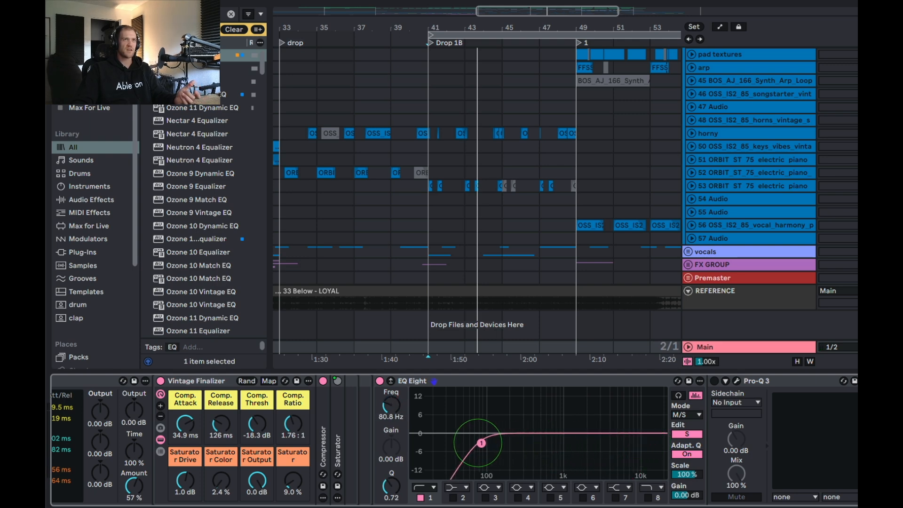
left_click_drag(487, 441, 487, 443)
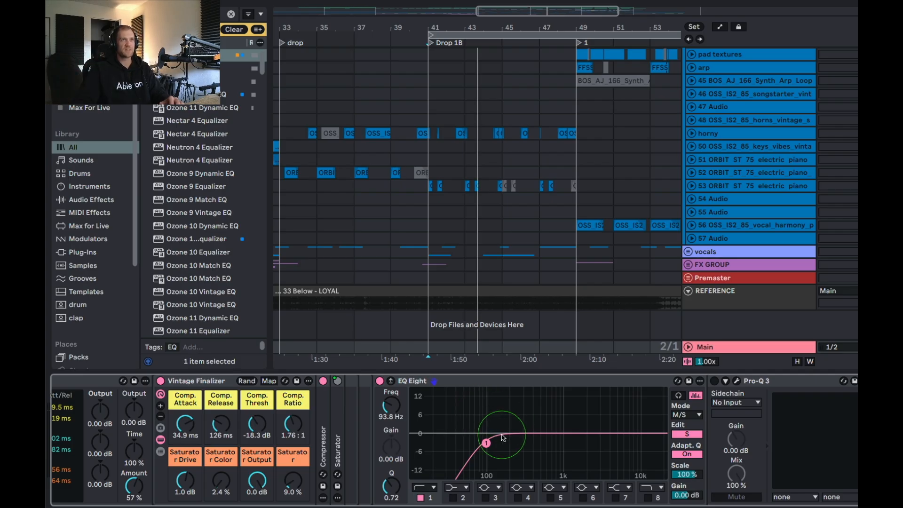
Try a side-channel high shelf on band 7 at about 4.08 kHz with 0.12 dB gain, and compare the mid and side curves.
left_click(615, 497)
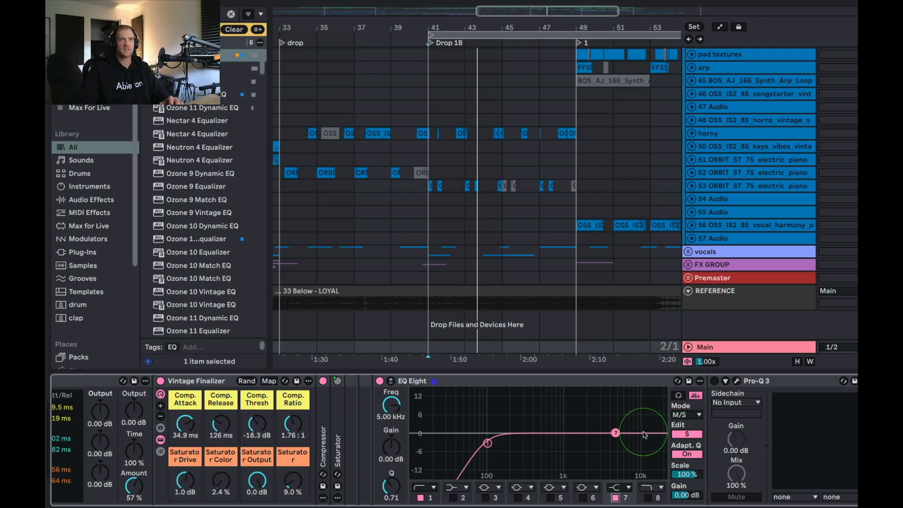
mouse_move(615, 432)
left_mouse_down()
mouse_move(605, 425)
mouse_move(608, 431)
left_mouse_up()
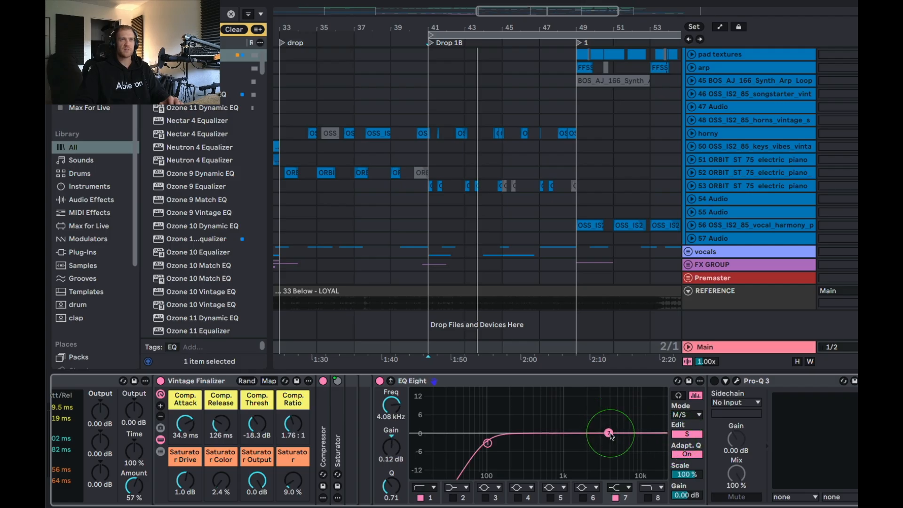
left_click(681, 434)
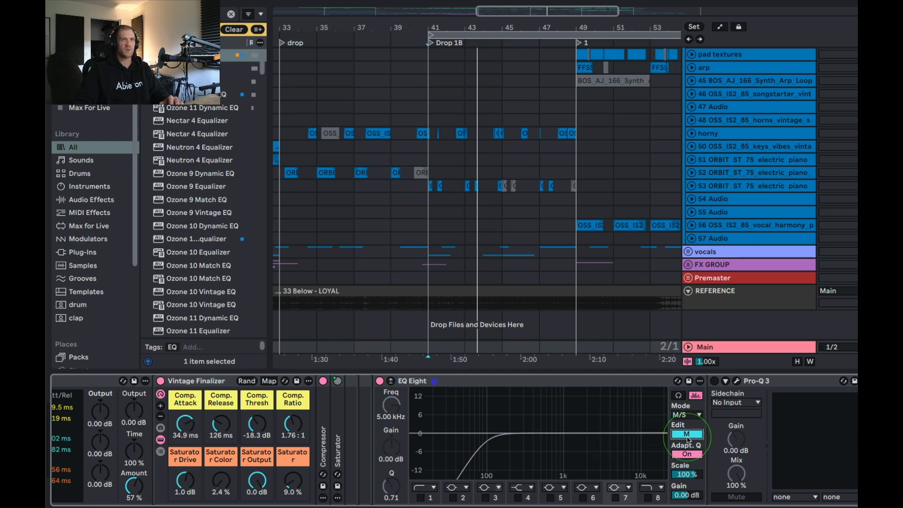
left_click(687, 435)
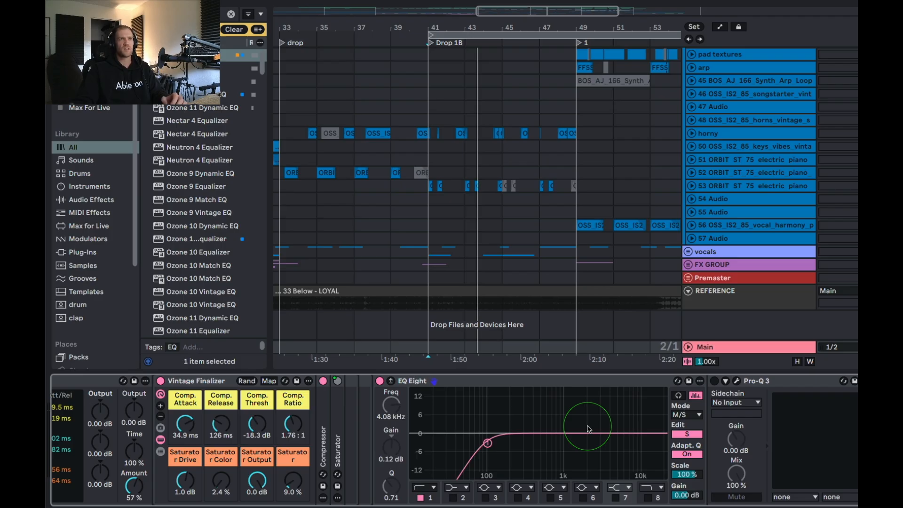
Switch Pro-Q 3 back on and deactivate the EQ Eight in front of it on the Main track.
left_click(459, 381)
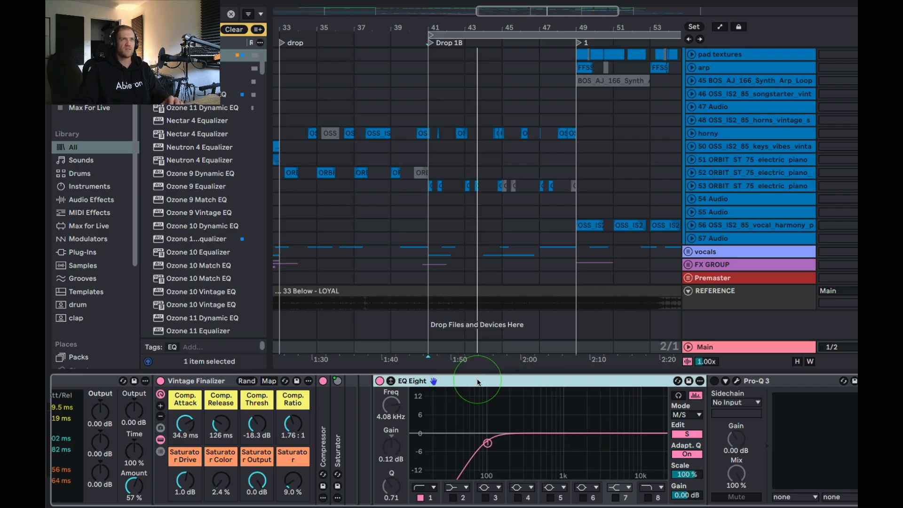
left_click(564, 272)
left_click(720, 347)
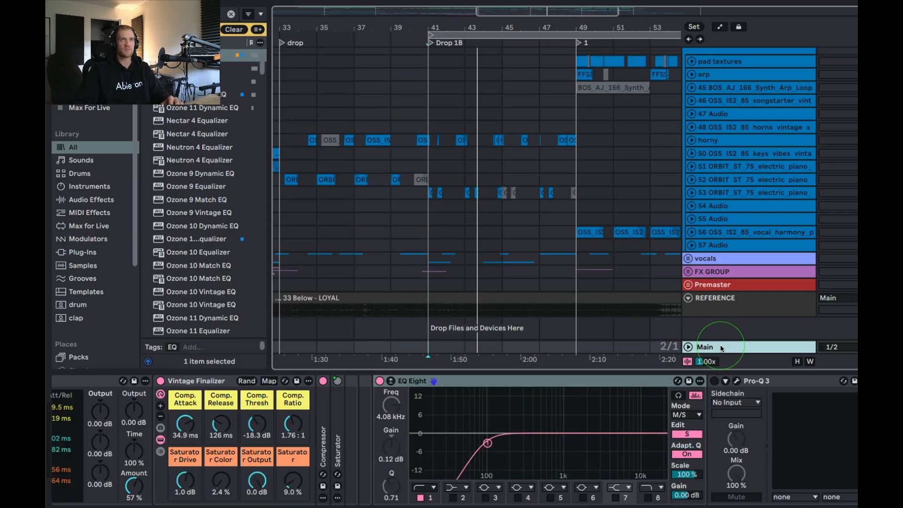
scroll(456, 423, "right", 1)
left_click(400, 380)
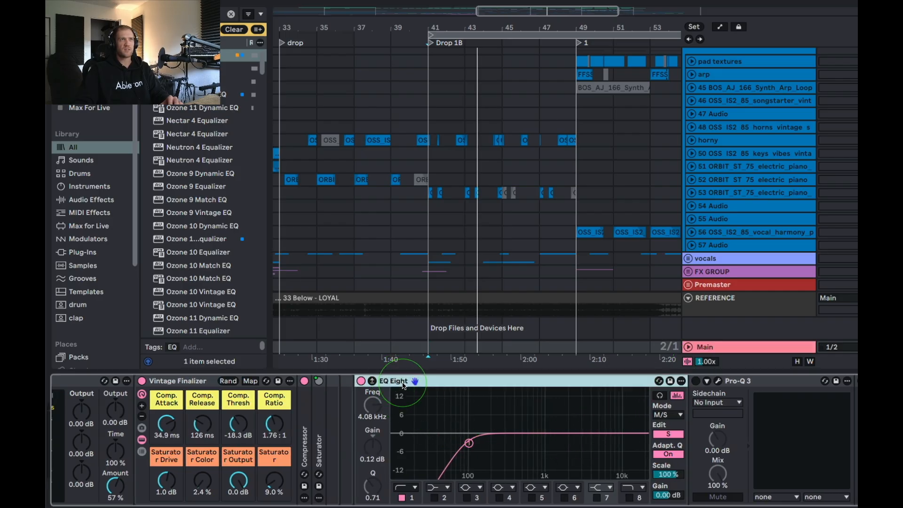
scroll(362, 444, "right", 4)
scroll(367, 444, "right", 4)
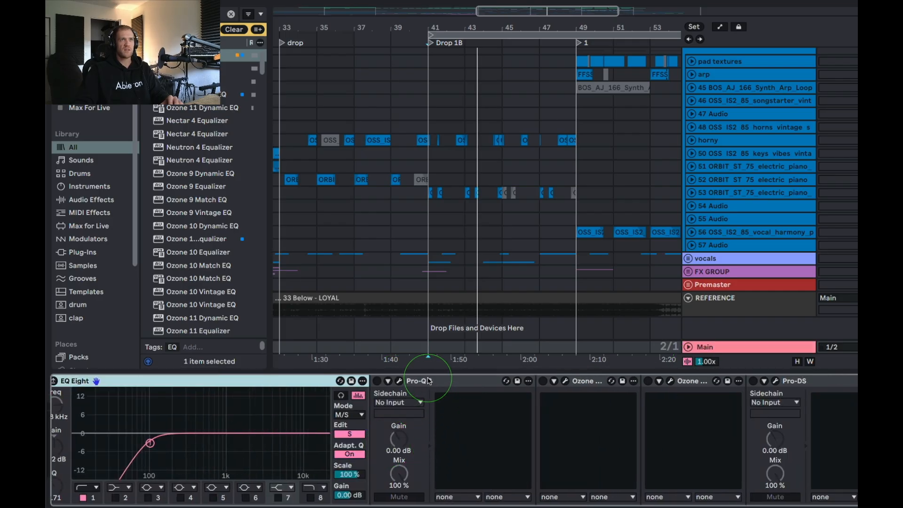
left_click_drag(429, 380, 369, 383)
left_click(375, 381)
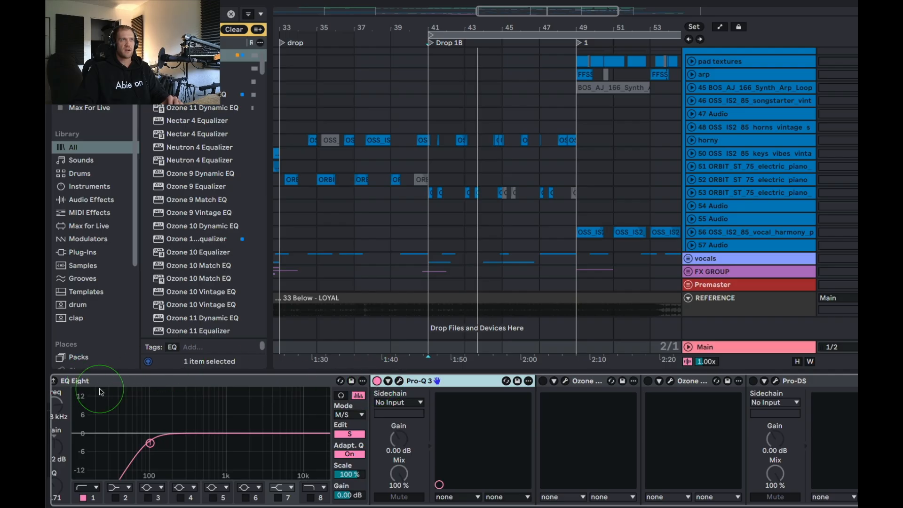
scroll(100, 389, "left", 3)
left_click(153, 381)
scroll(274, 394, "right", 5)
Enable Ozone 11 Imager after Pro-Q 3, open its plug-in window, move it clear of the device chain and examine its first crossover.
left_click(483, 383)
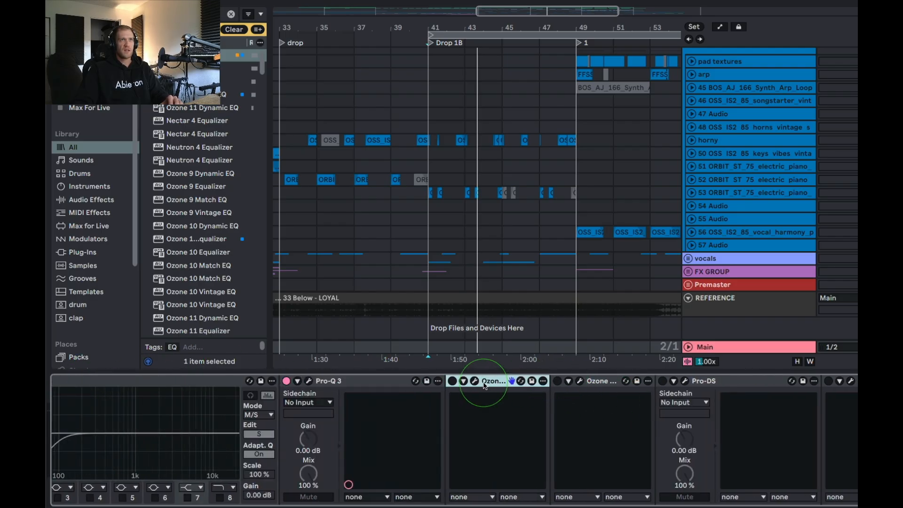
left_click(452, 381)
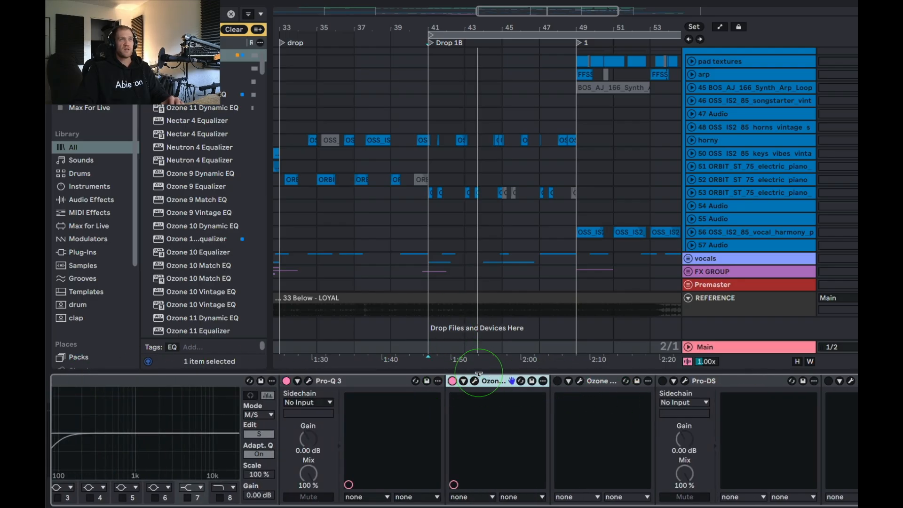
left_click(475, 380)
left_click_drag(531, 50, 442, 87)
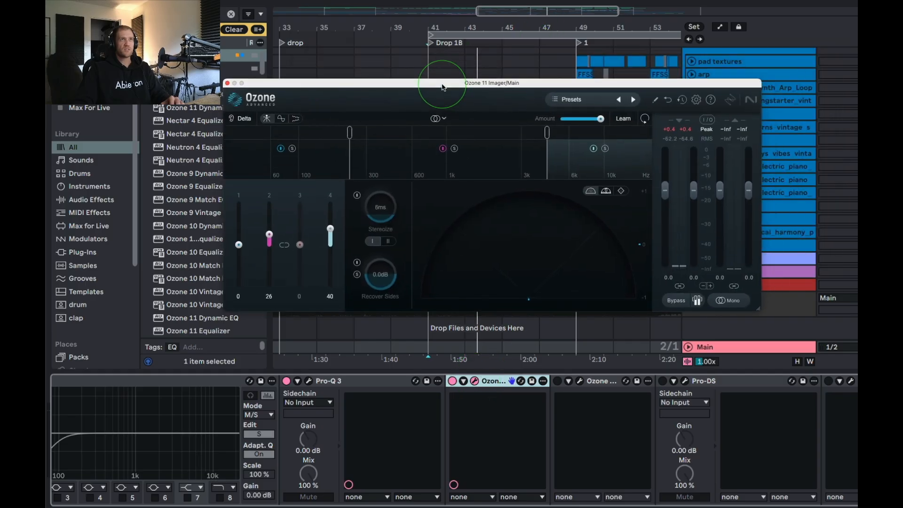
left_click_drag(309, 83, 312, 102)
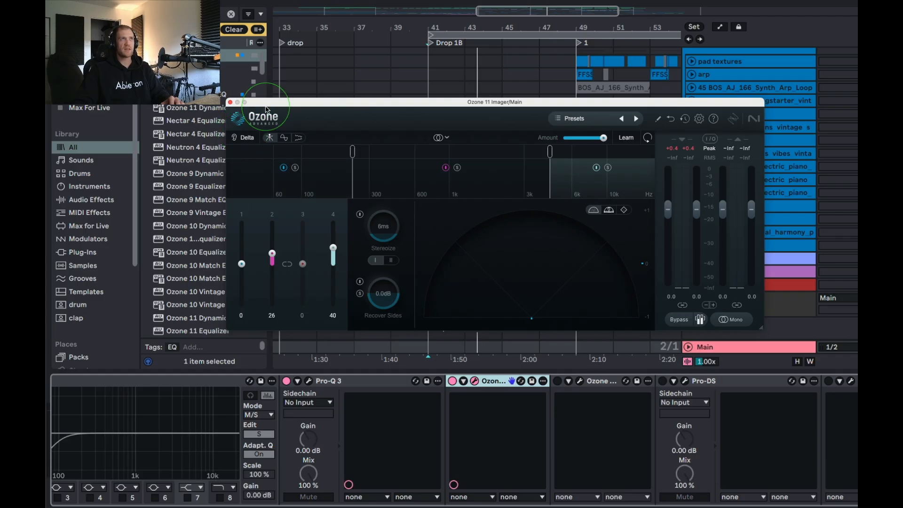
left_click_drag(265, 108, 284, 84)
left_click(348, 160)
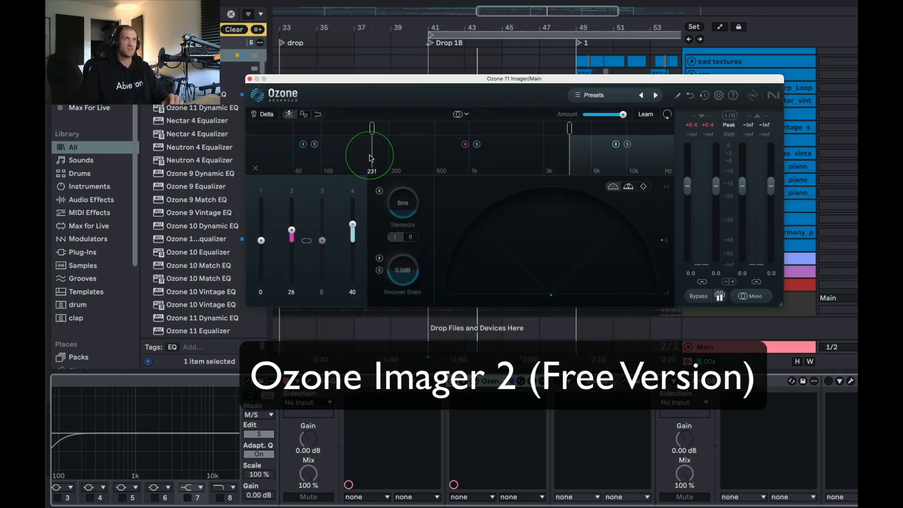
left_click_drag(366, 83, 401, 60)
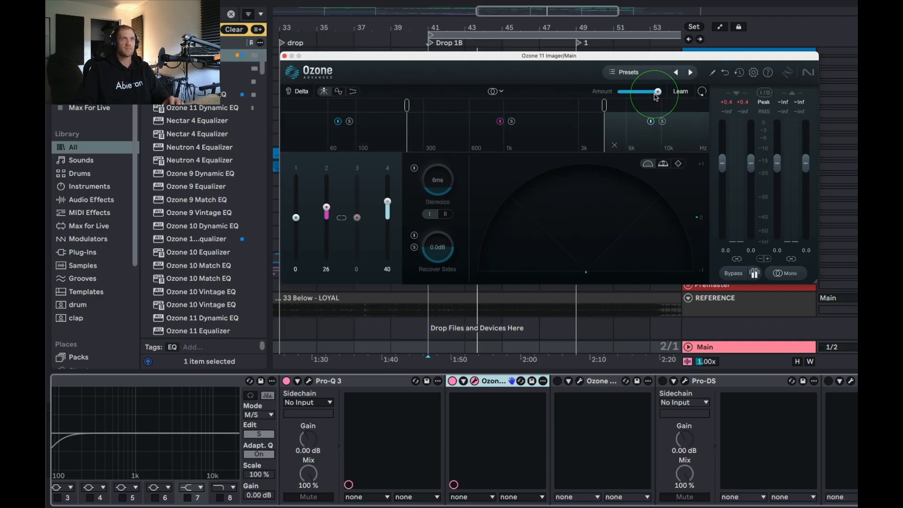
Reset the Imager's band 2 and band 4 widths to 0, and set band 2's width to 8.
left_click(682, 92)
key("space")
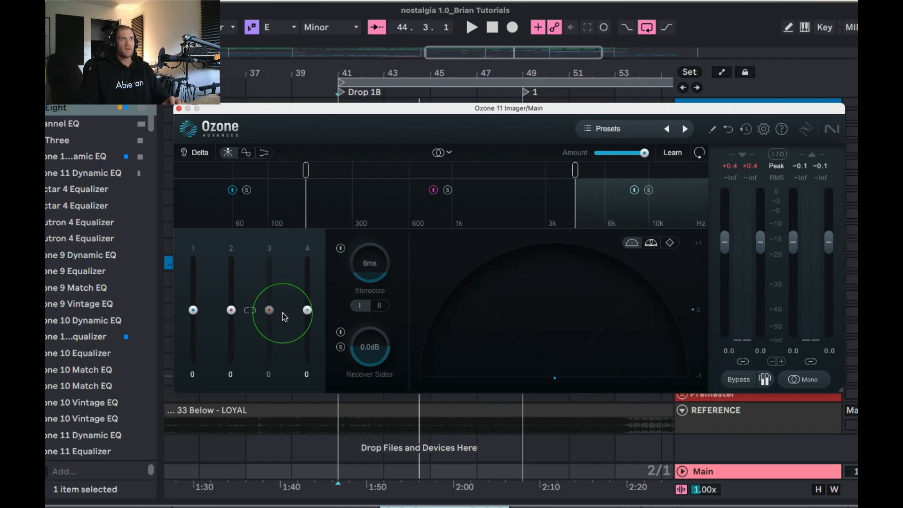
left_click_drag(231, 310, 231, 306)
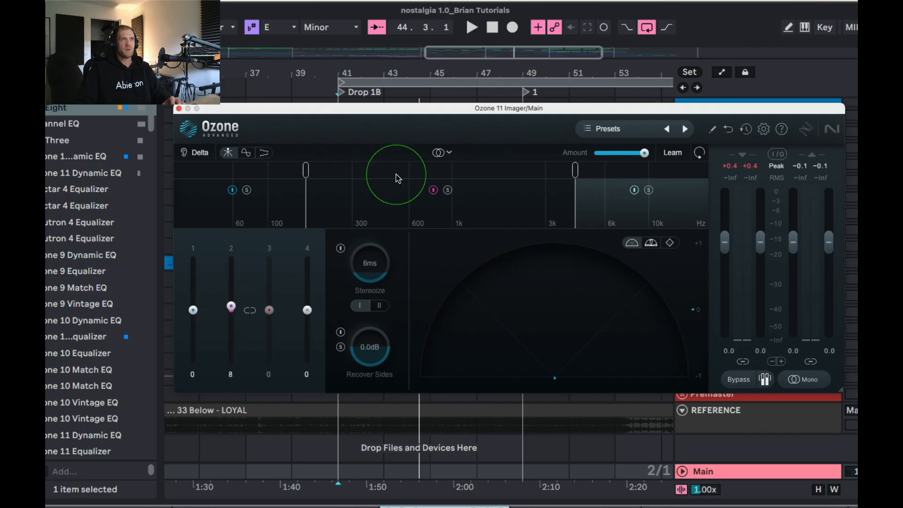
Try band 2 widths of 37 and 15 in the Imager, and narrow band 1 to -2.
left_click(315, 195)
left_click(606, 178)
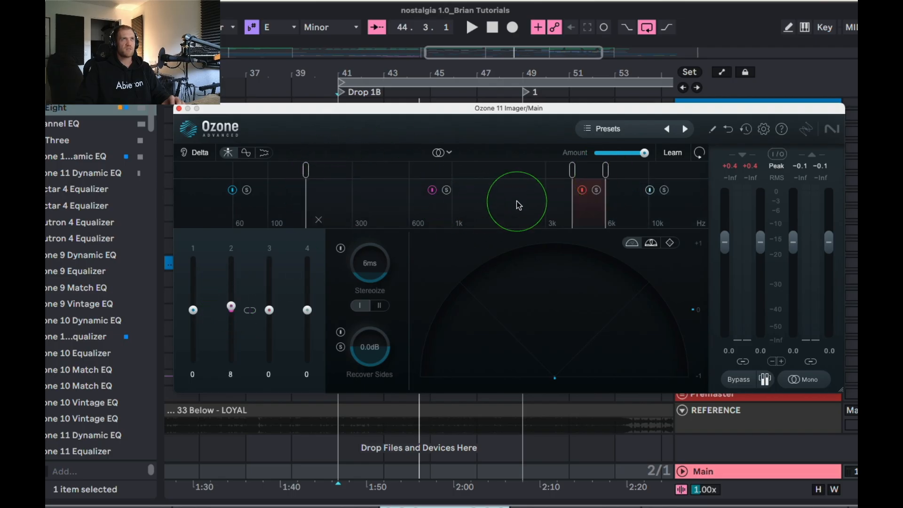
left_click_drag(231, 310, 191, 312)
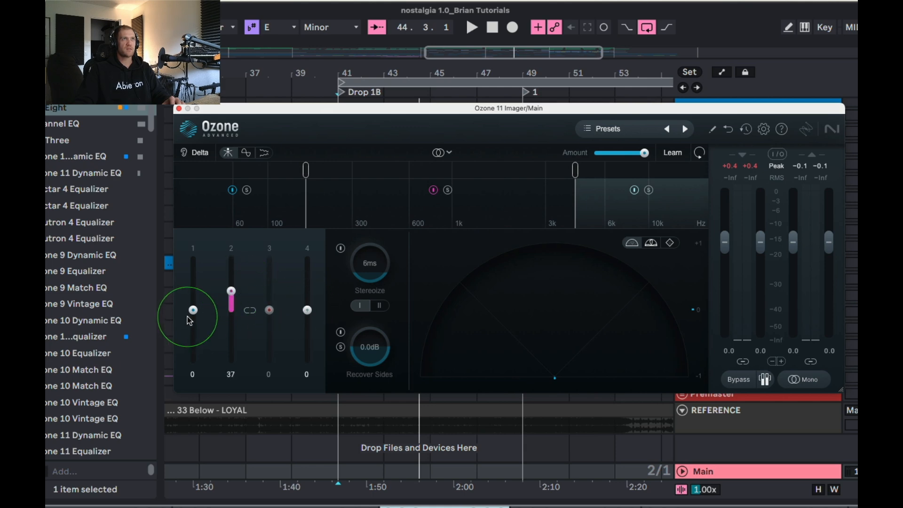
left_click(353, 220)
left_click_drag(231, 291, 232, 304)
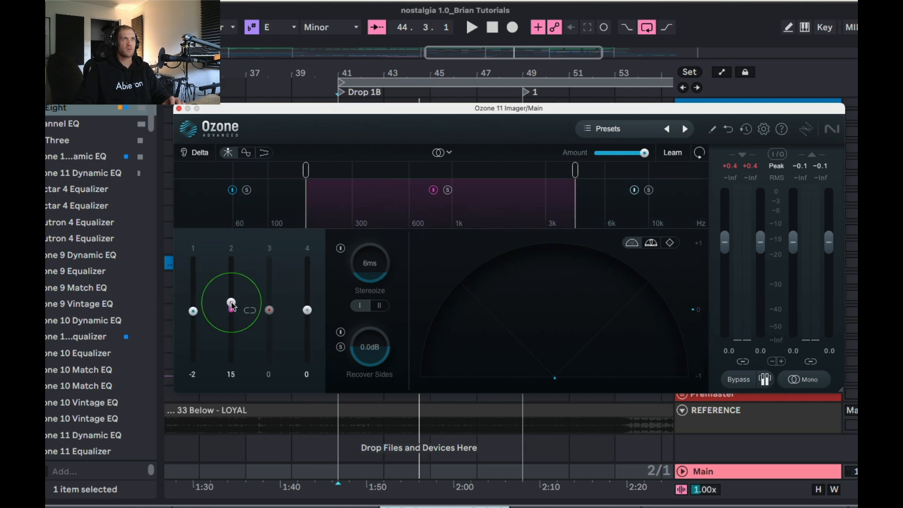
Play the drop and compare the Imager's band 2 and band 4 widths at both extremes, 100 and -100.
left_click(601, 222)
left_click_drag(307, 309, 306, 309)
left_click_drag(232, 302, 231, 292)
key("space")
left_click_drag(307, 309, 306, 258)
left_click_drag(231, 292, 231, 256)
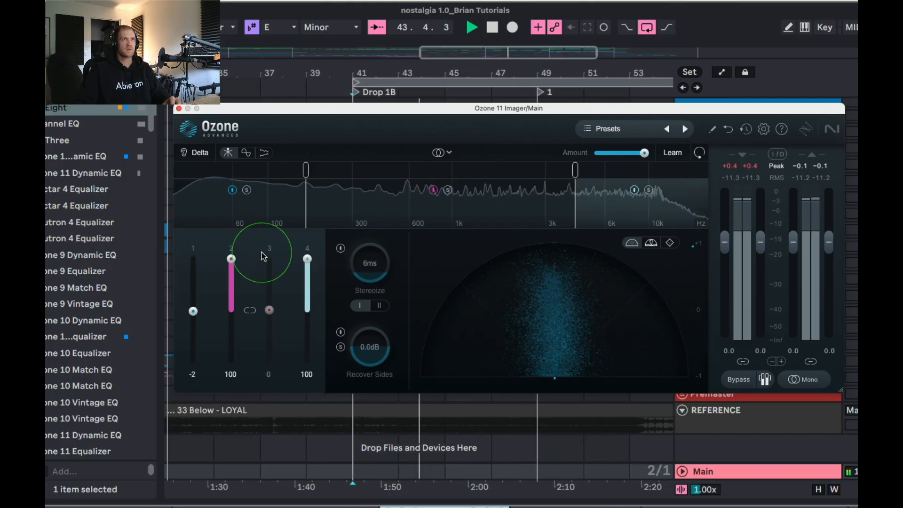
left_click_drag(307, 259, 301, 426)
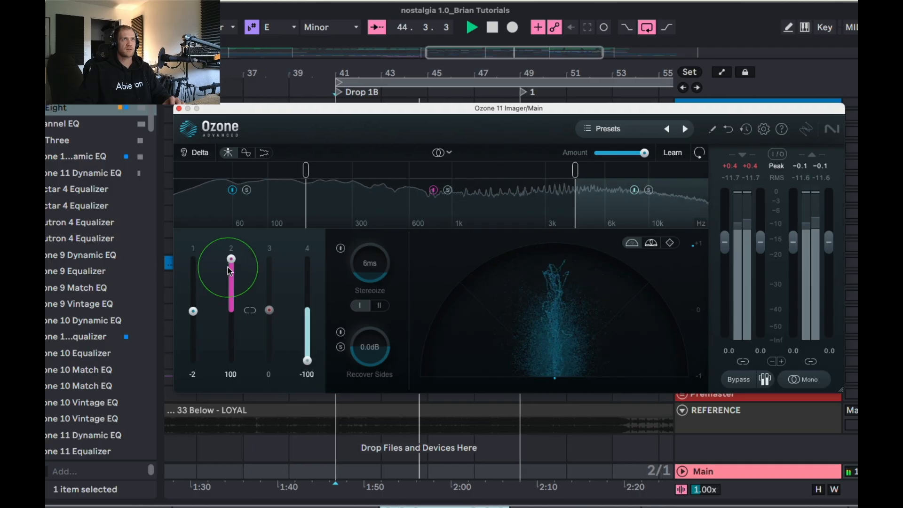
left_click_drag(231, 259, 244, 468)
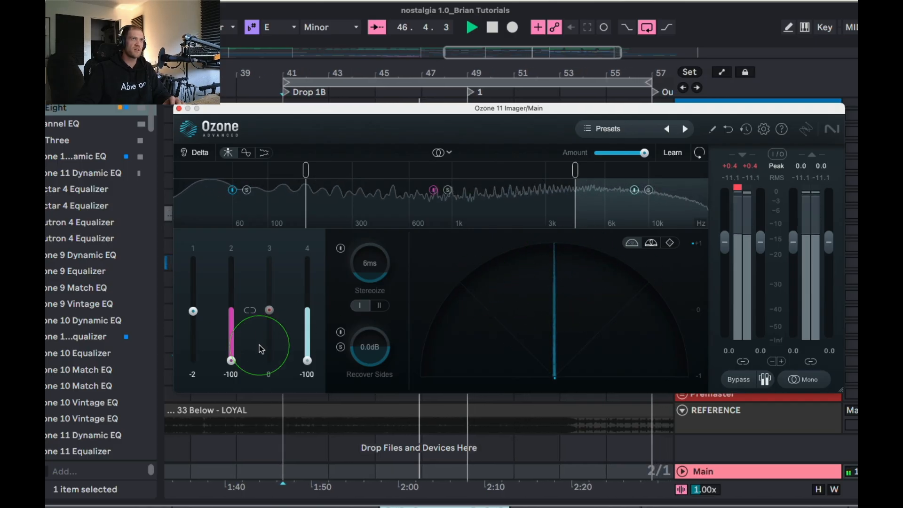
Bring the Imager's band 2 width to 40 and band 4 width to 60, stopping playback along the way.
left_click_drag(231, 354, 231, 282)
left_click_drag(307, 360, 308, 285)
left_click_drag(230, 282, 233, 295)
key("space")
left_click_drag(309, 280, 309, 286)
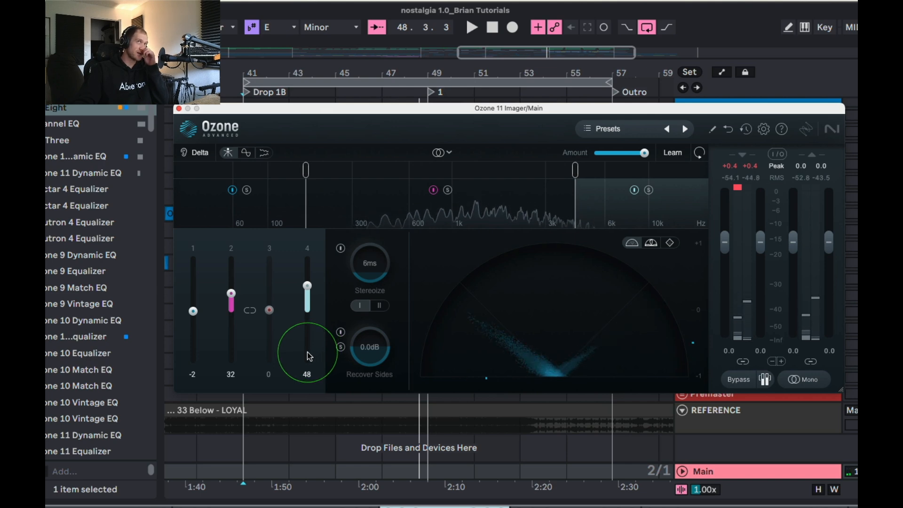
left_click_drag(308, 286, 308, 281)
left_click_drag(231, 293, 233, 292)
left_click_drag(307, 281, 307, 280)
left_click_drag(233, 288, 234, 289)
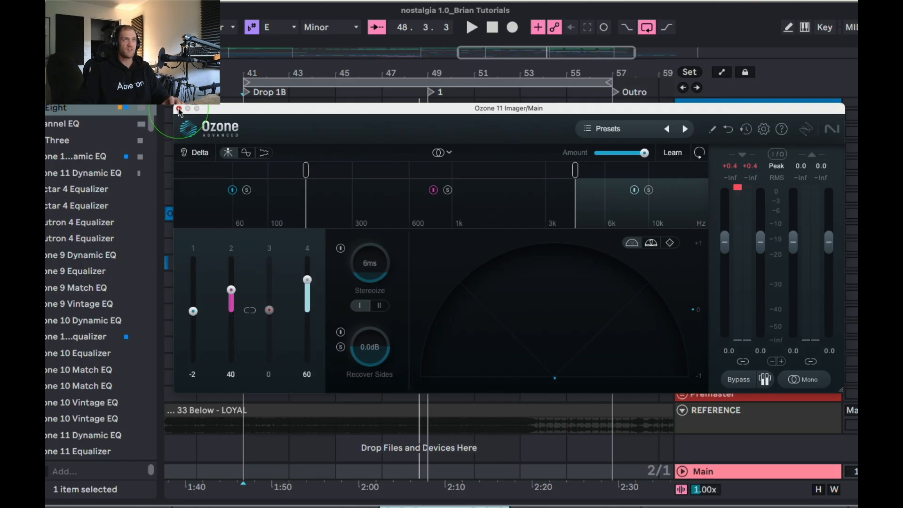
Narrow the Imager's band 1 width to -14, lower the first crossover slightly and close the plug-in window.
left_click_drag(194, 315, 194, 318)
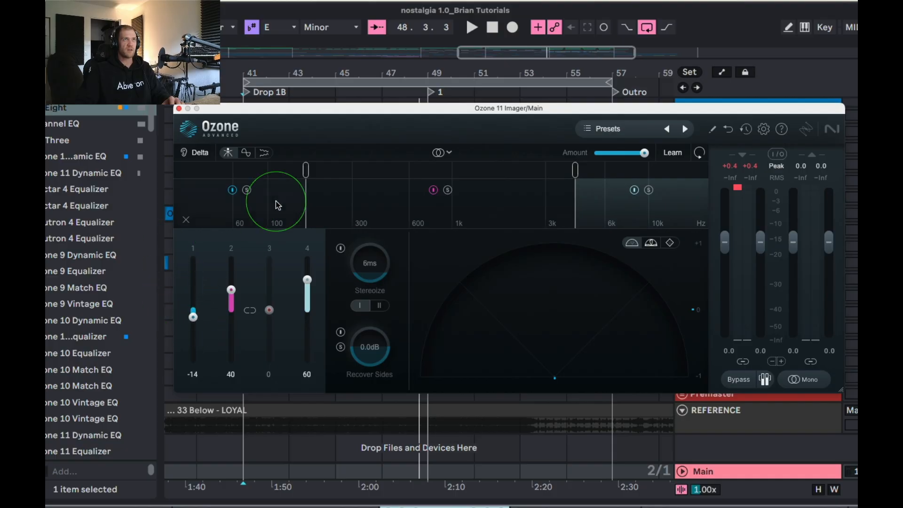
left_click_drag(302, 191, 291, 193)
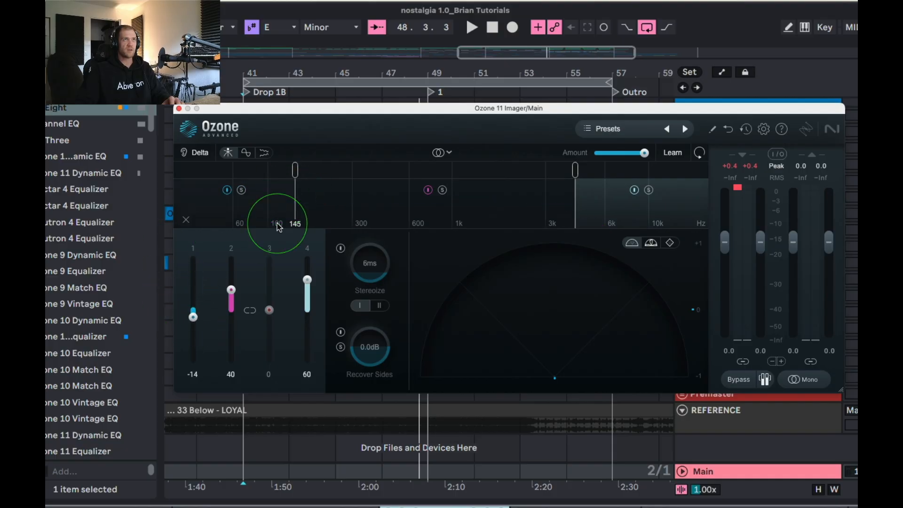
left_click(179, 110)
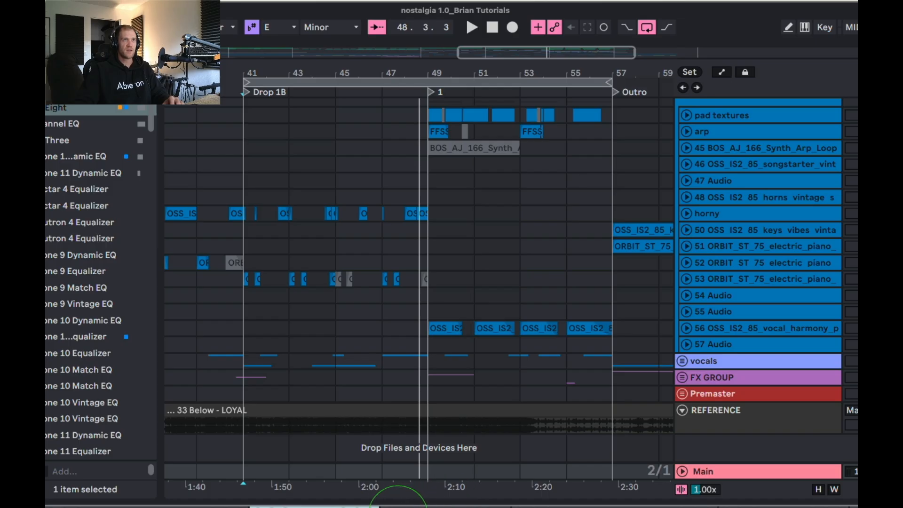
Open Ozone 11 Low End Focus on the Main track, move its window into view and lower its upper frequency limit to 233 Hz.
left_click(428, 507)
left_click_drag(326, 339, 381, 165)
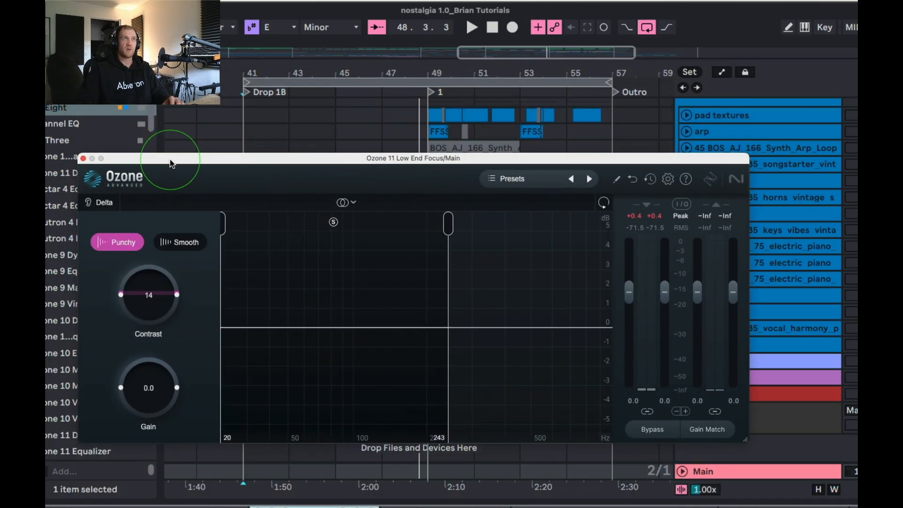
left_click_drag(170, 161, 178, 159)
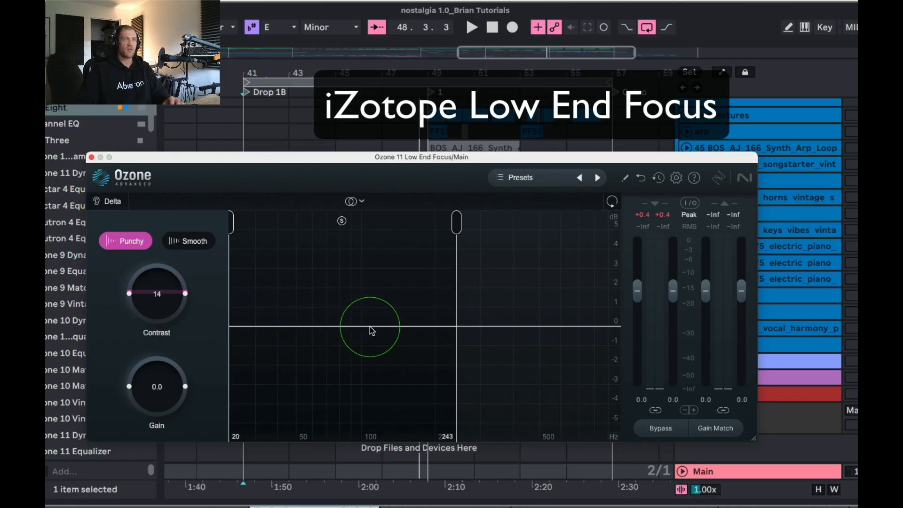
mouse_move(461, 306)
left_mouse_down()
mouse_move(428, 298)
mouse_move(452, 299)
left_mouse_up()
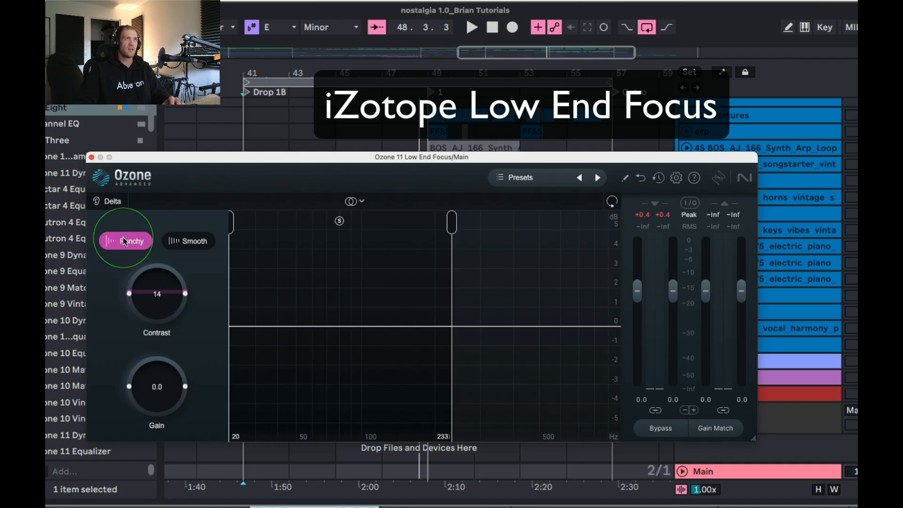
Compare Low End Focus's Smooth and Punchy modes, keep Punchy with contrast at 18%, and close the plug-in window.
left_click(188, 240)
left_click(125, 241)
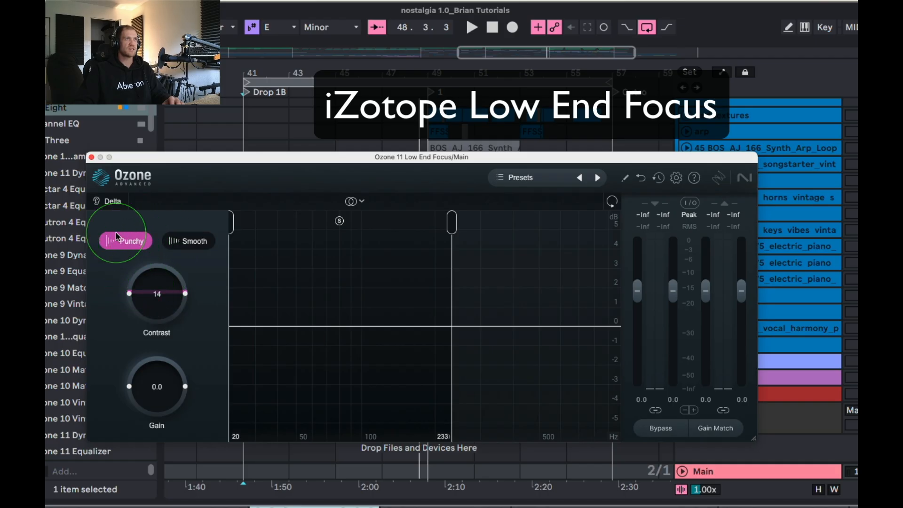
left_click_drag(173, 293, 175, 293)
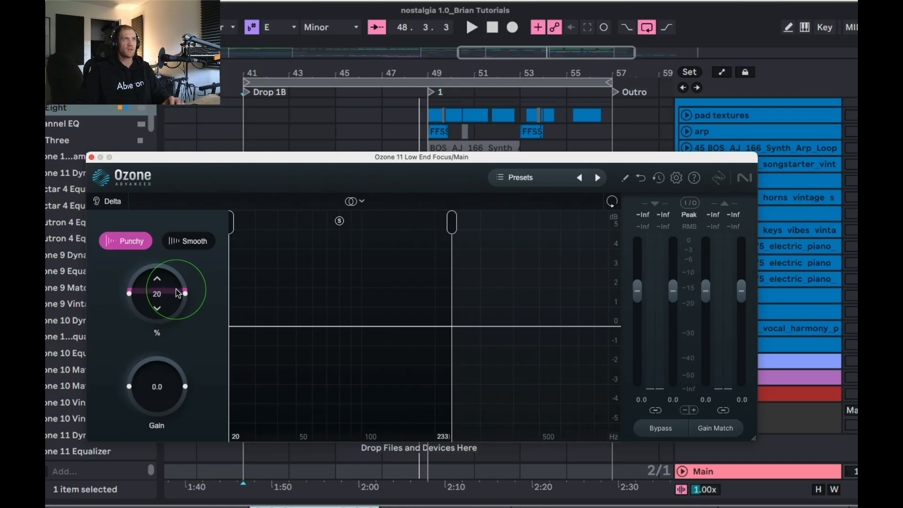
left_click_drag(175, 290, 175, 292)
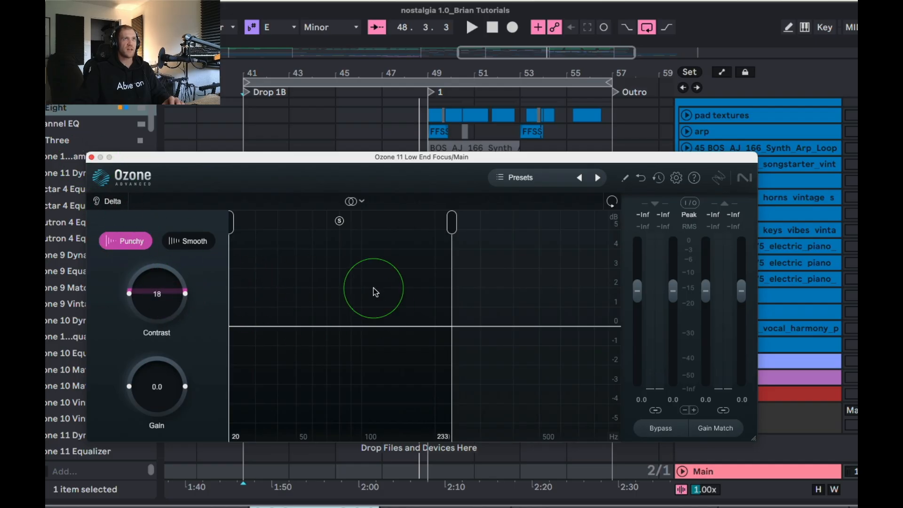
left_click(92, 157)
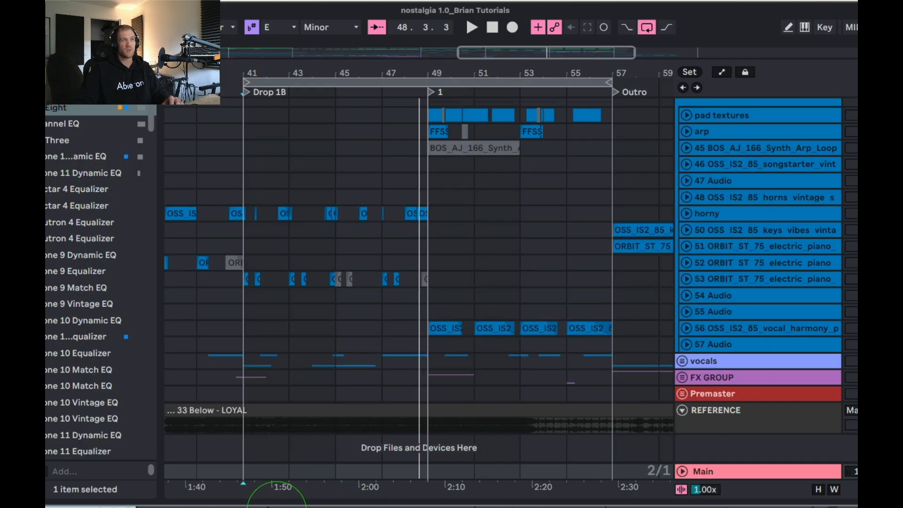
Open FabFilter Pro-DS on the Main track, move its window into view and examine its side-chain frequency range.
scroll(425, 245, "right", 3)
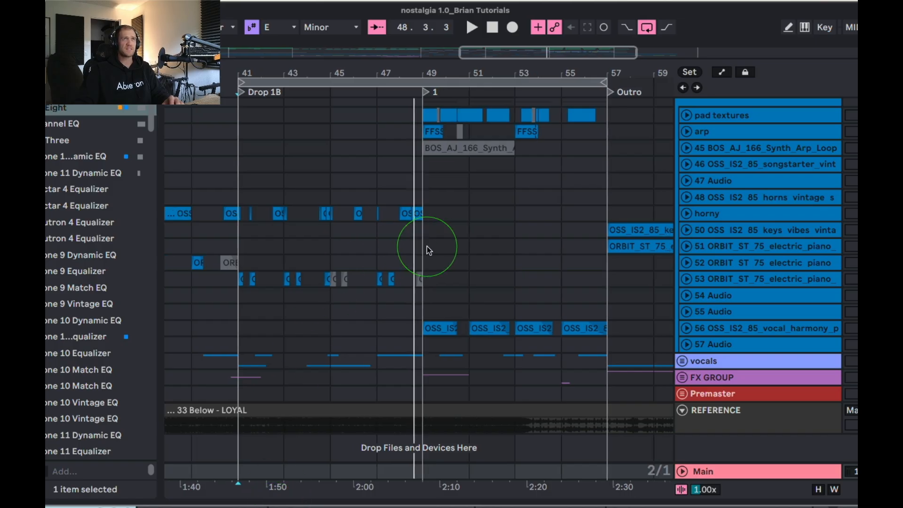
left_click(305, 507)
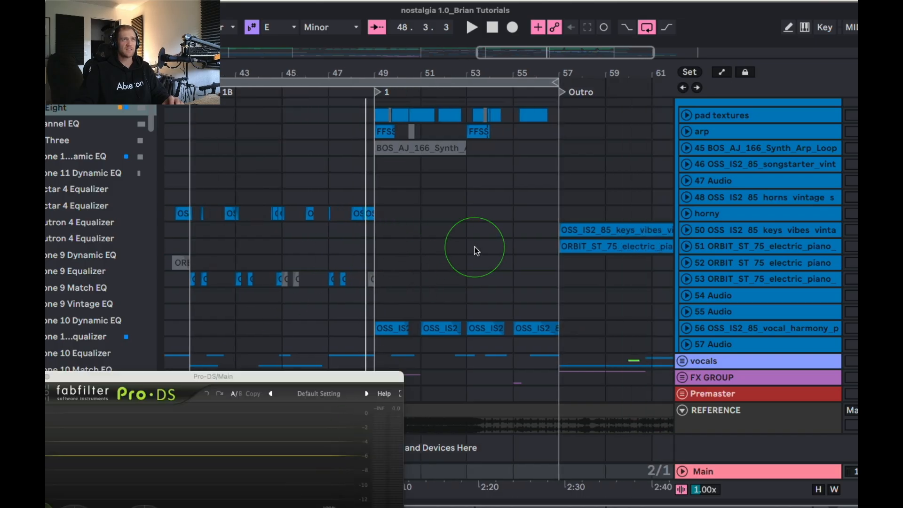
left_click_drag(301, 375, 470, 141)
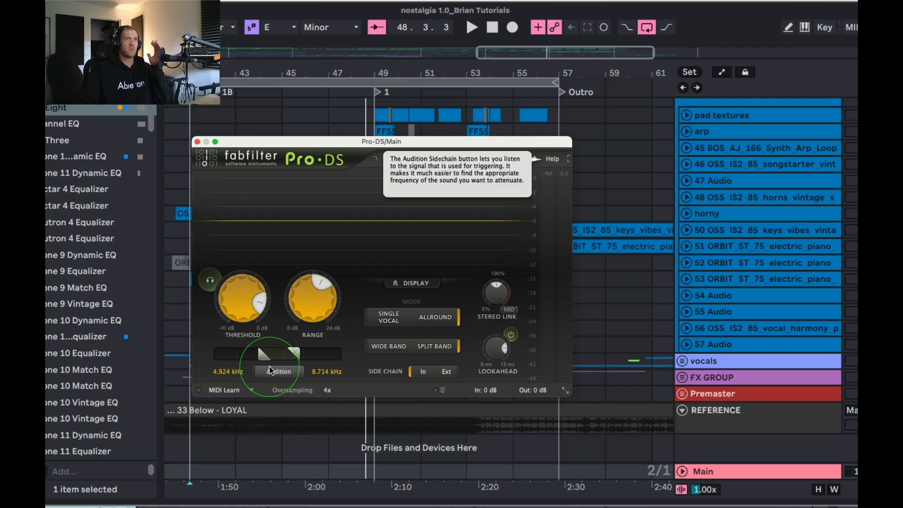
key("space")
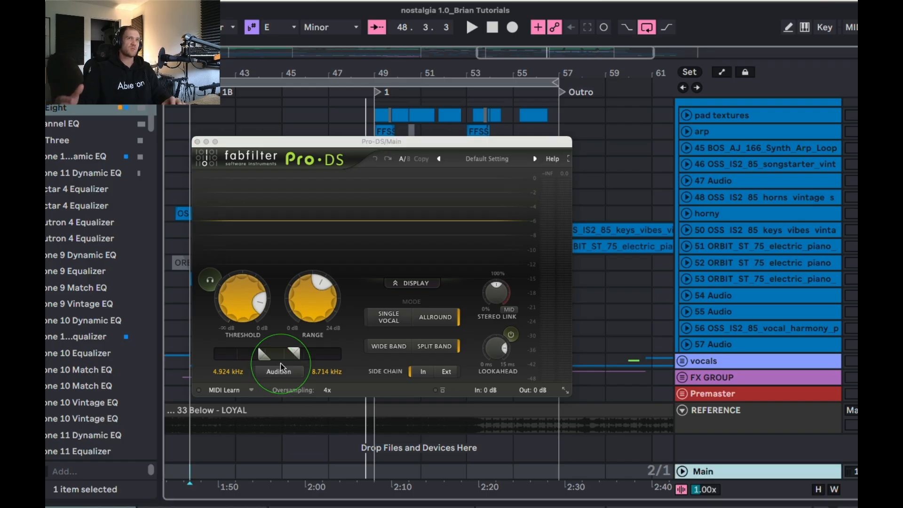
left_click(269, 356)
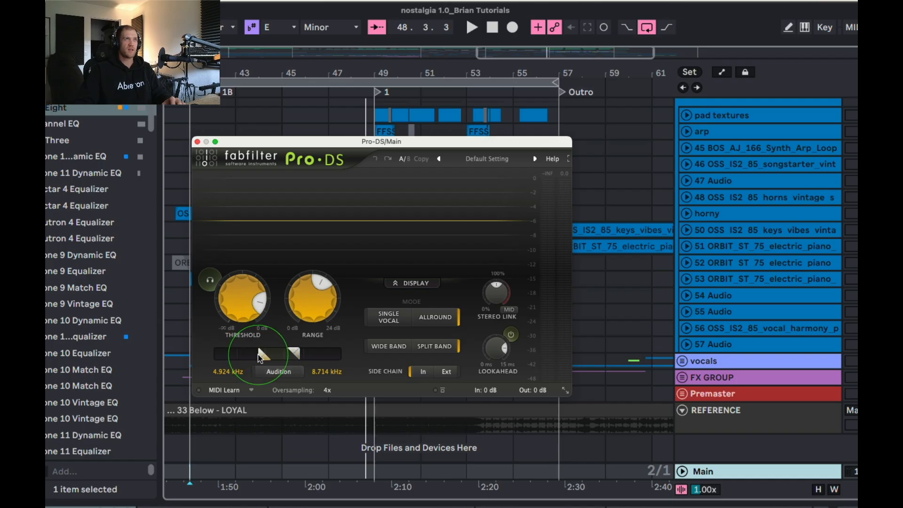
mouse_move(260, 356)
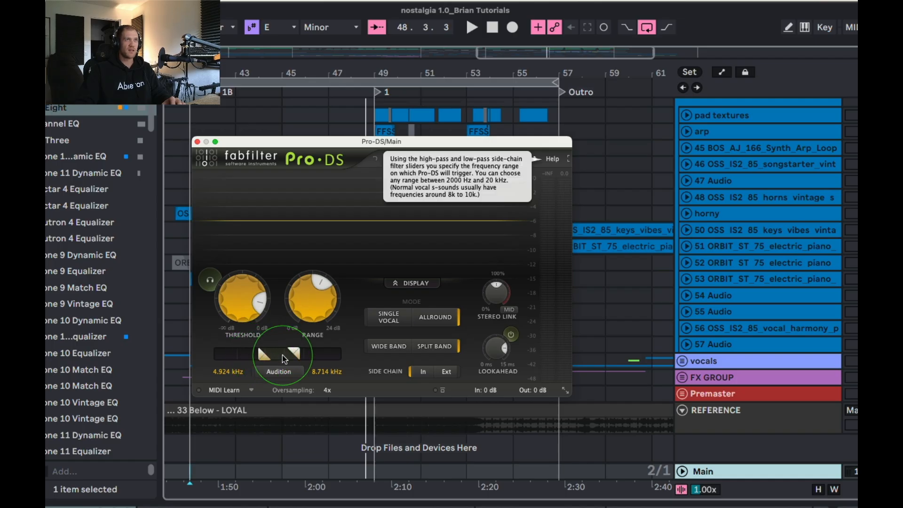
Audition the Pro-DS side-chain signal during playback with the threshold at -12.94 dB, and turn auditioning off after stopping.
left_click(276, 371)
key("space")
left_click_drag(247, 304, 256, 311)
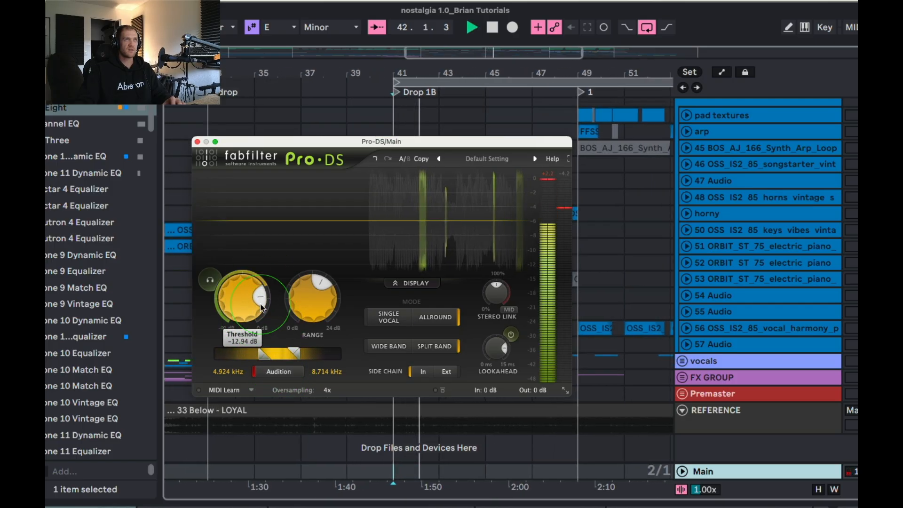
key("space")
left_click(279, 371)
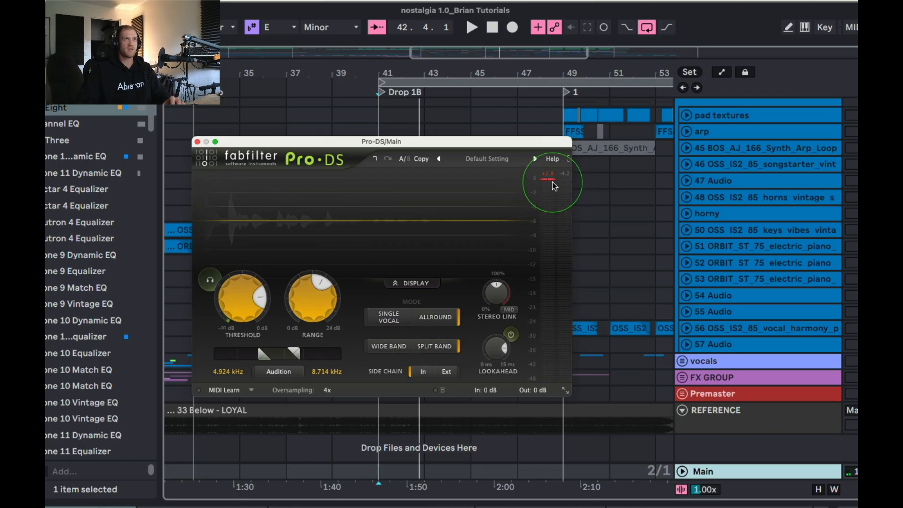
Try the Pro-DS threshold at -INF dB during playback, and raise it back near its earlier setting after stopping.
mouse_move(241, 294)
left_mouse_down()
mouse_move(248, 360)
mouse_move(239, 280)
left_mouse_up()
left_click_drag(237, 244, 292, 417)
key("space")
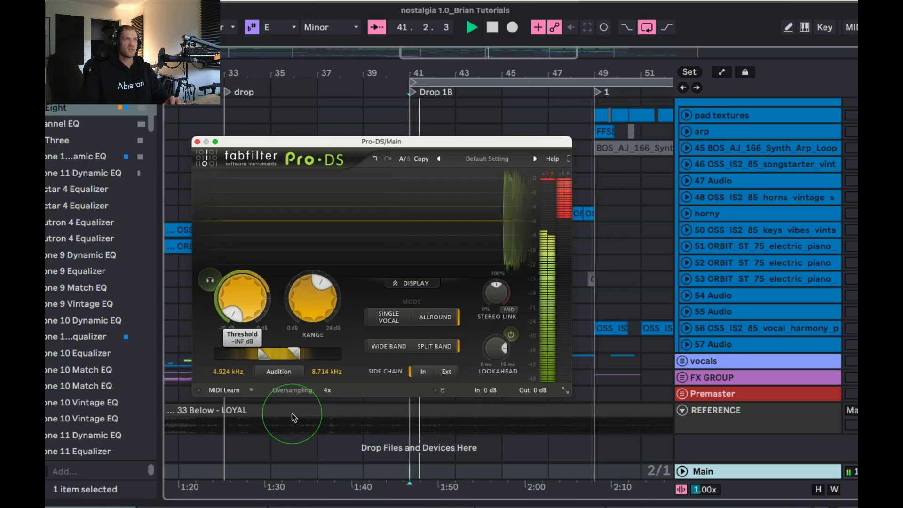
left_click_drag(229, 283, 241, 190)
key("space")
left_click_drag(250, 298, 253, 307)
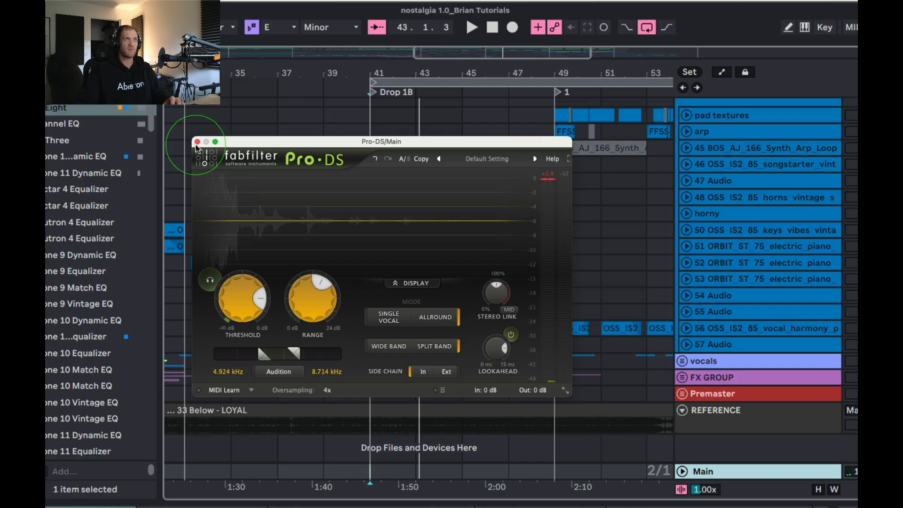
left_click(249, 211)
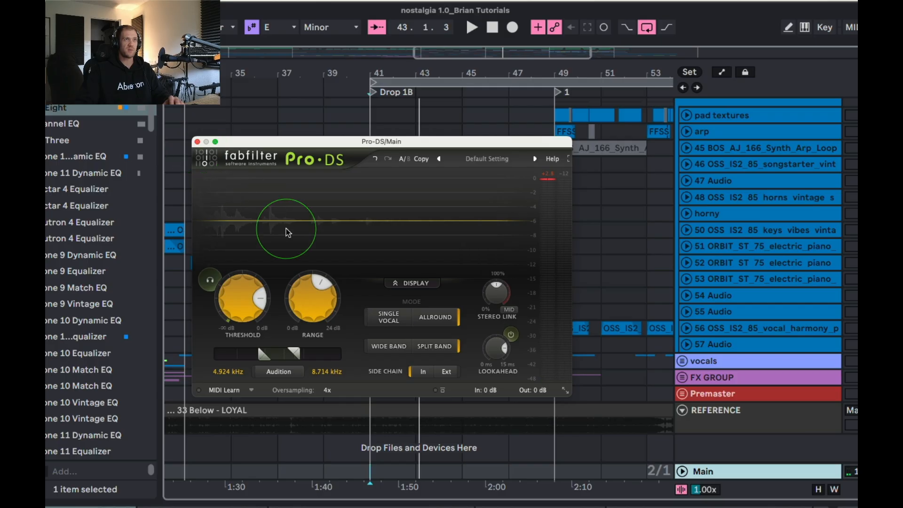
Leave Pro-DS, open StandardCLIP on the Main track and move its window clear of the device chain.
left_click(416, 92)
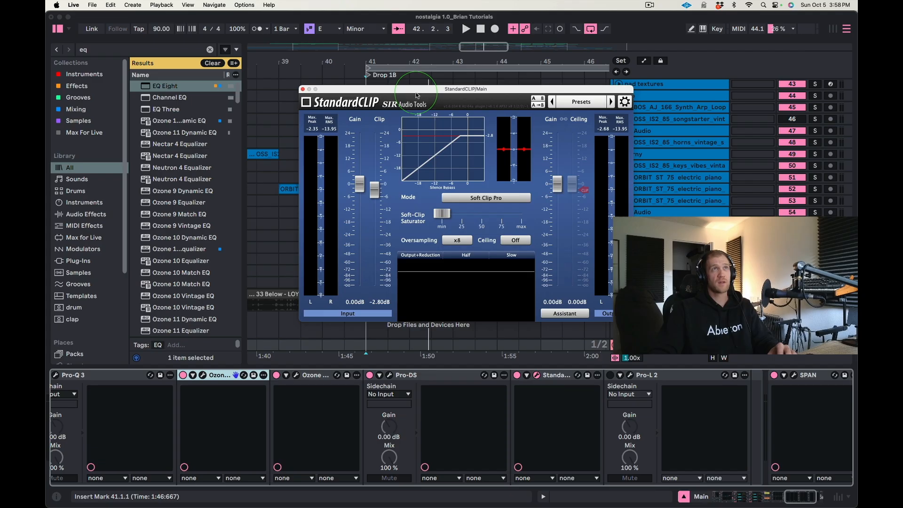
left_click_drag(416, 95, 369, 90)
left_click(560, 382)
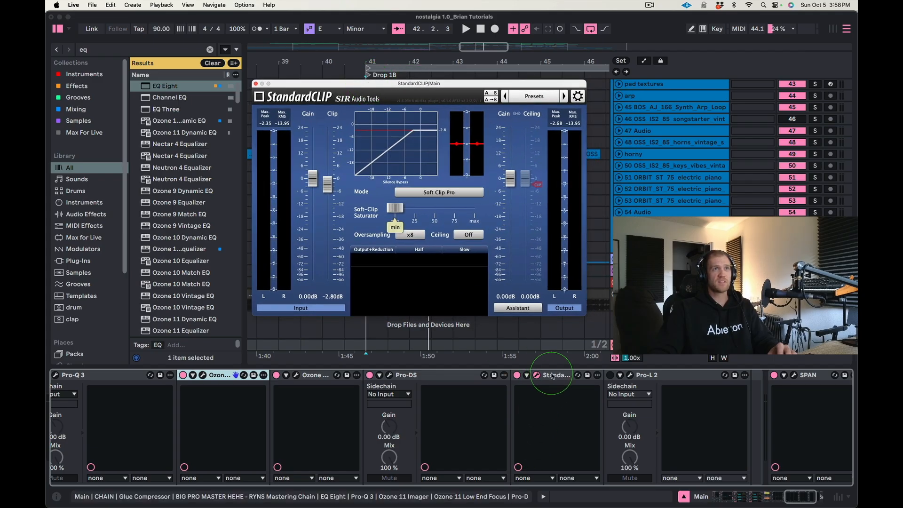
left_click_drag(316, 87, 325, 104)
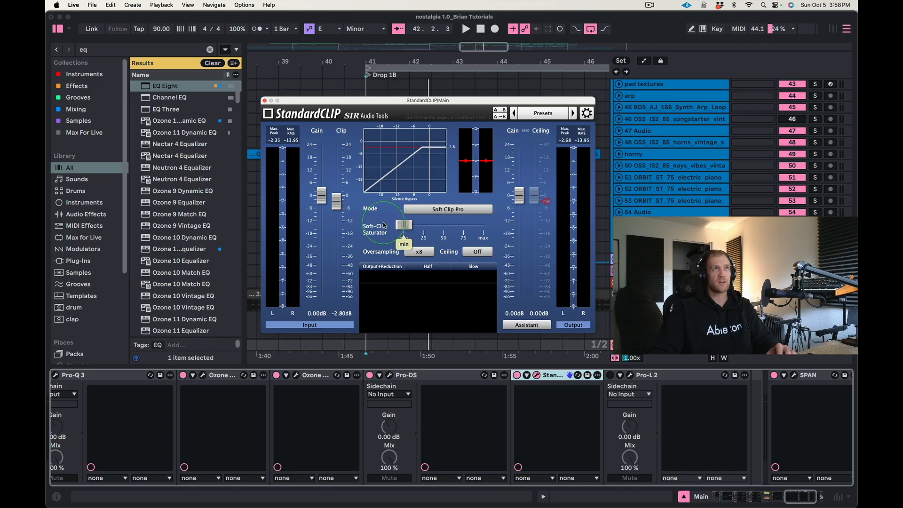
Lower StandardCLIP's clip level to -5.40 dB while auditioning the drop, and close its window.
mouse_move(340, 203)
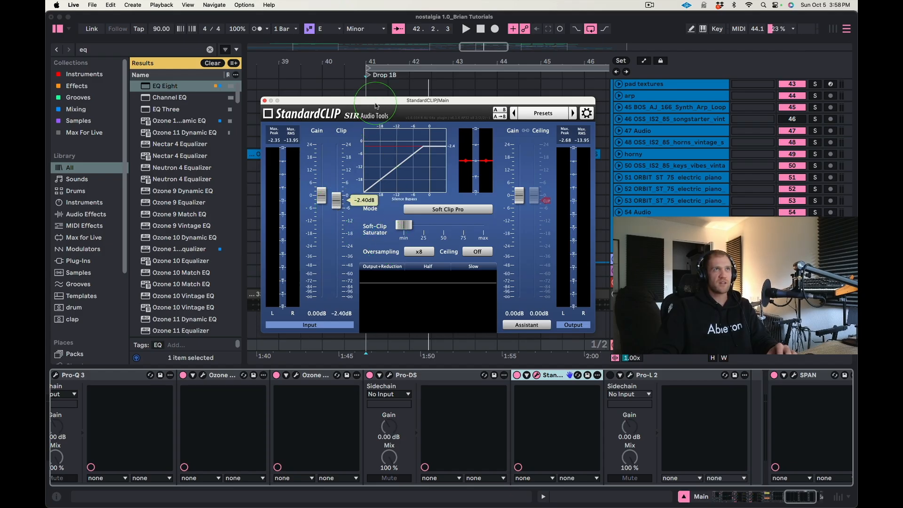
left_click_drag(375, 103, 382, 112)
key("space")
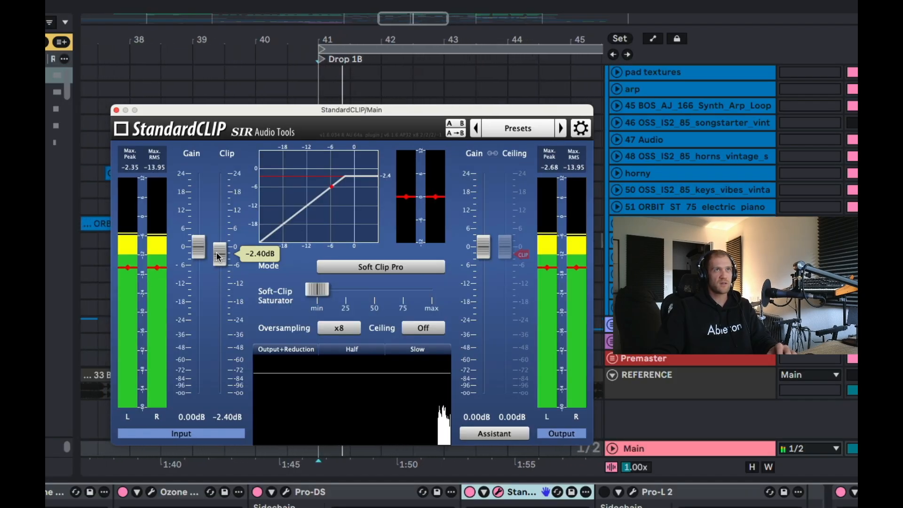
left_click_drag(219, 256, 218, 267)
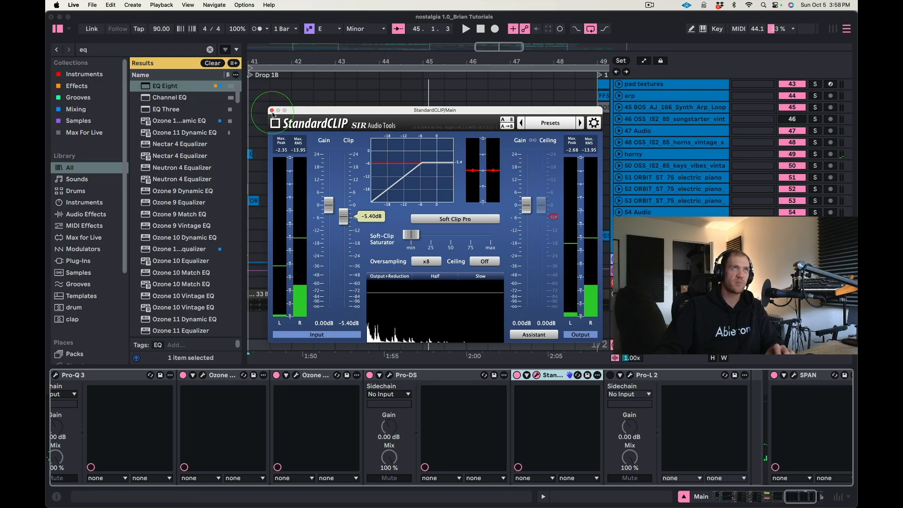
left_click(272, 112)
Find the stock Saturator by searching for "sat" and insert it before StandardCLIP in the Main chain.
left_click(563, 406)
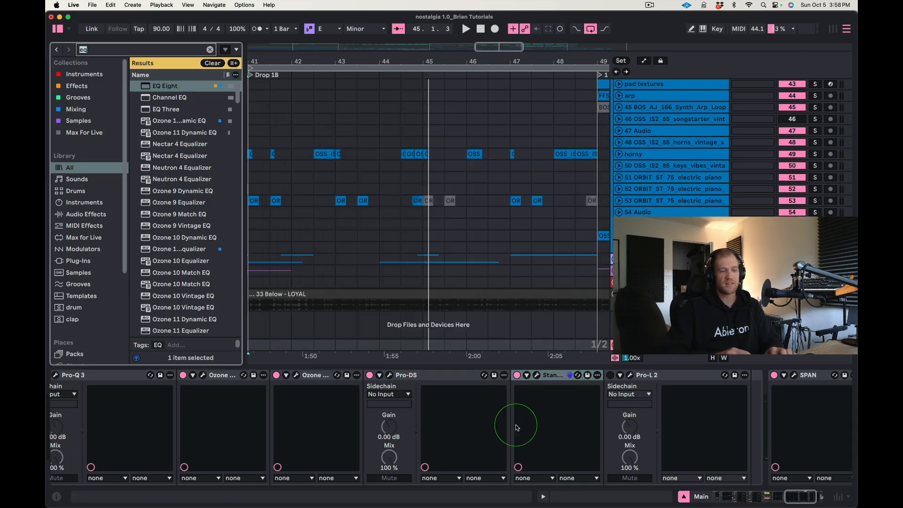
key("super+f")
type("sat")
left_click_drag(193, 91, 509, 412)
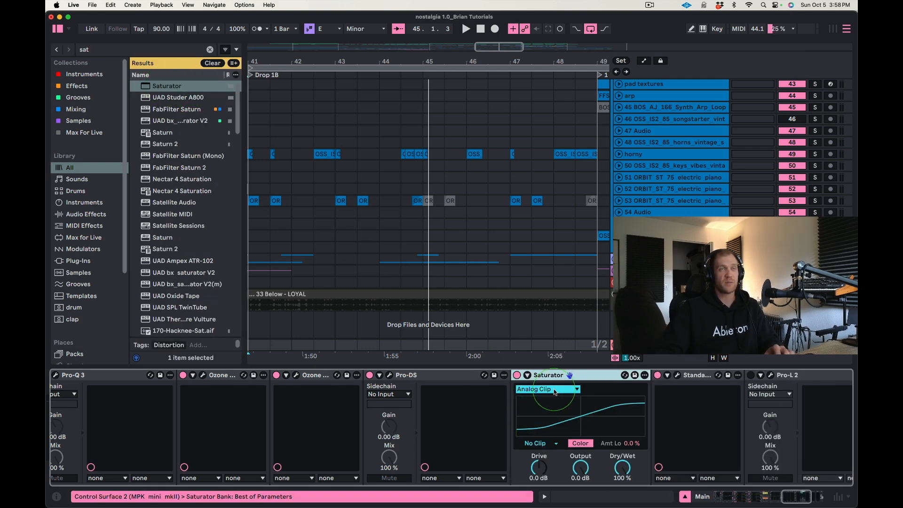
Search the browser for "limiter".
key("super+f")
type("limiter")
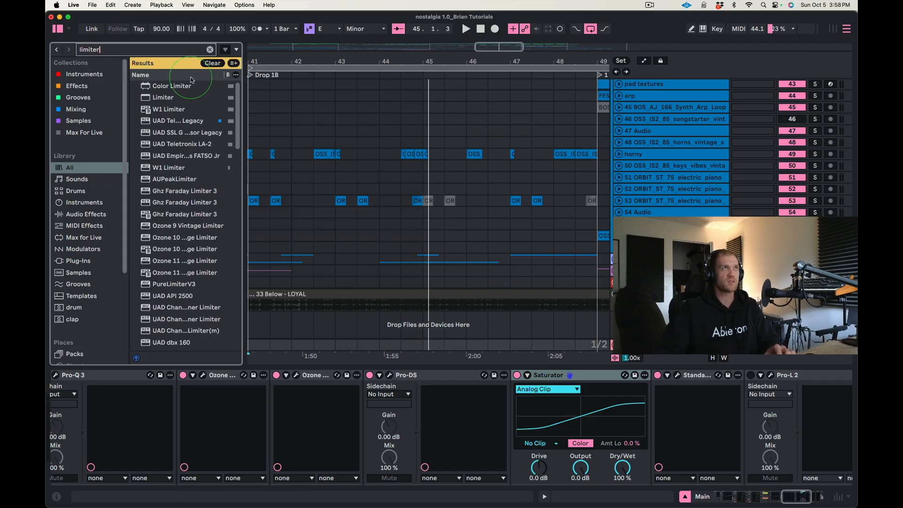
left_click_drag(188, 88, 483, 399)
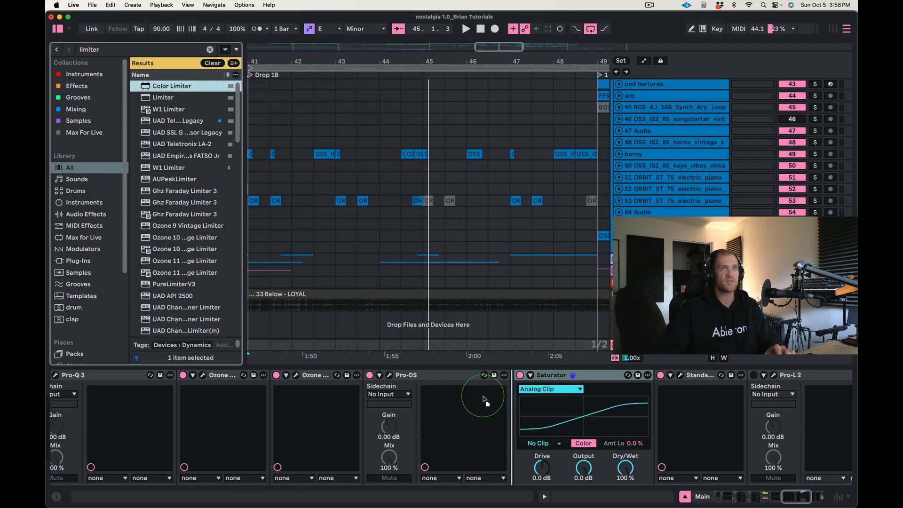
left_click_drag(559, 431, 561, 433)
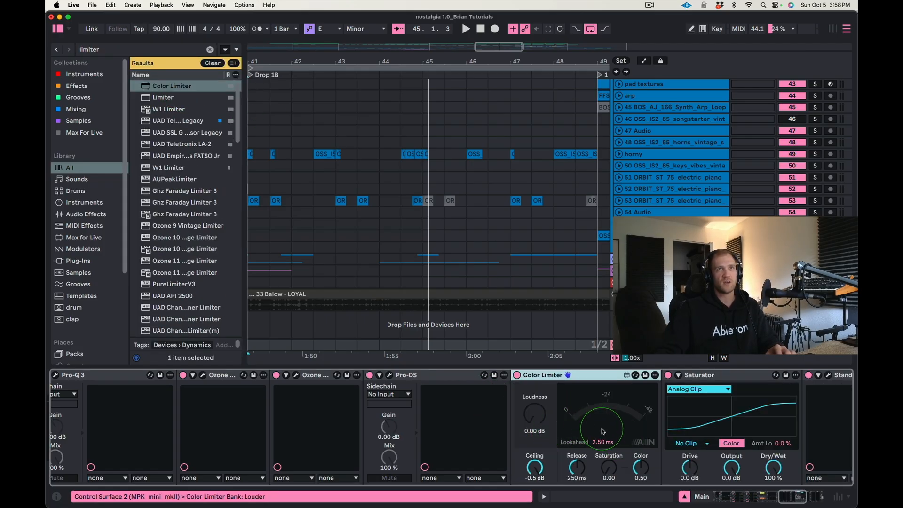
key("Delete")
Insert the stock Limiter between Saturator and StandardCLIP in the Main chain and set its mode to Soft Clip.
left_click(109, 69)
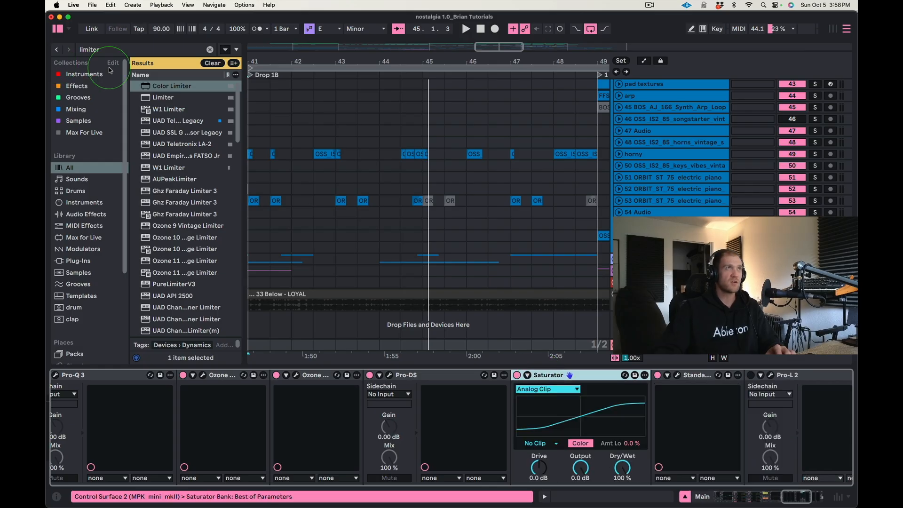
left_click_drag(150, 97, 716, 403)
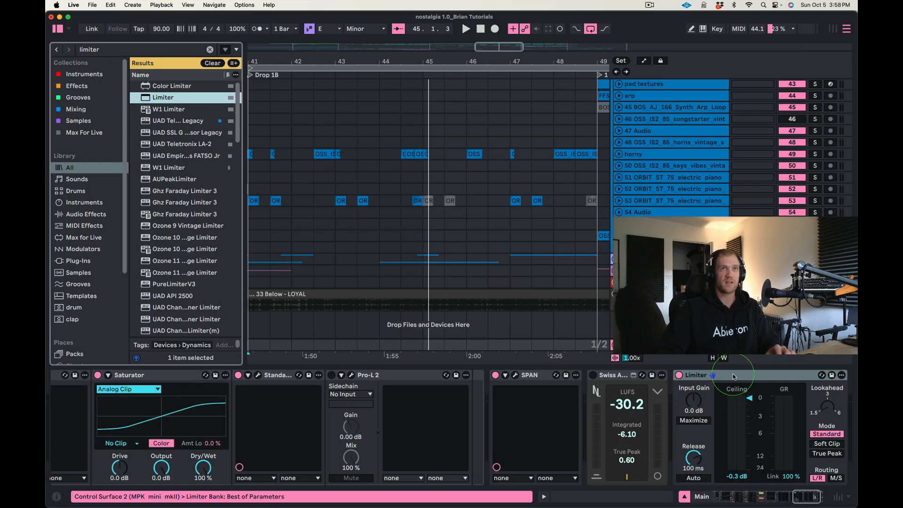
left_click(200, 393)
left_click_drag(196, 388, 202, 389)
scroll(508, 394, "left", 5)
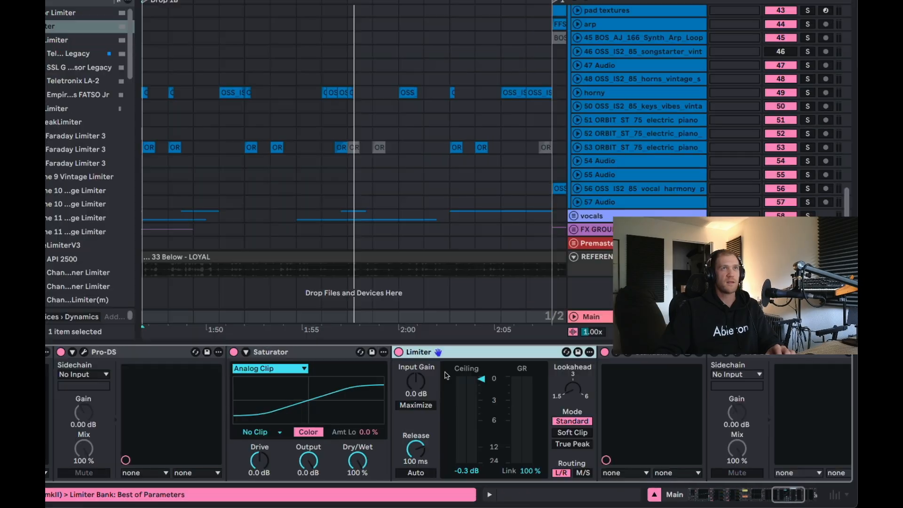
left_click(573, 433)
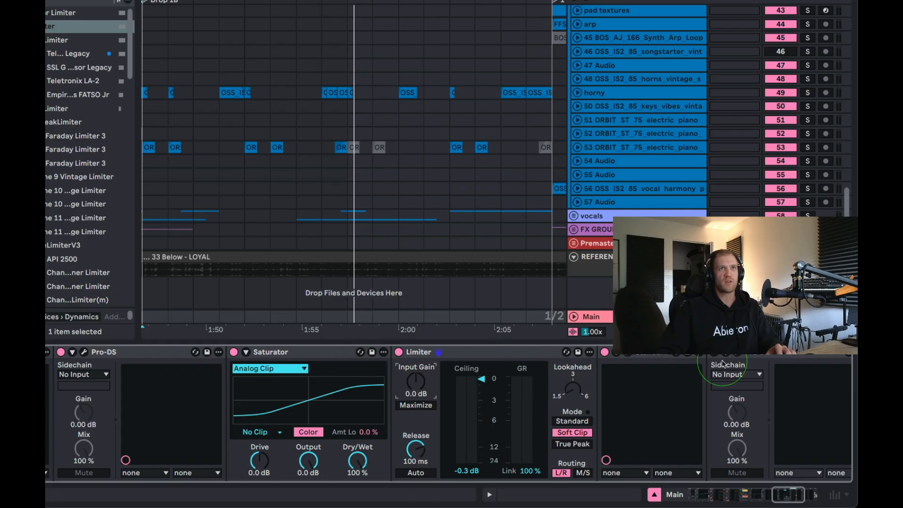
Bypass the Limiter and StandardCLIP, and set the Saturator's clipping option to Soft Clip.
scroll(723, 364, "right", 3)
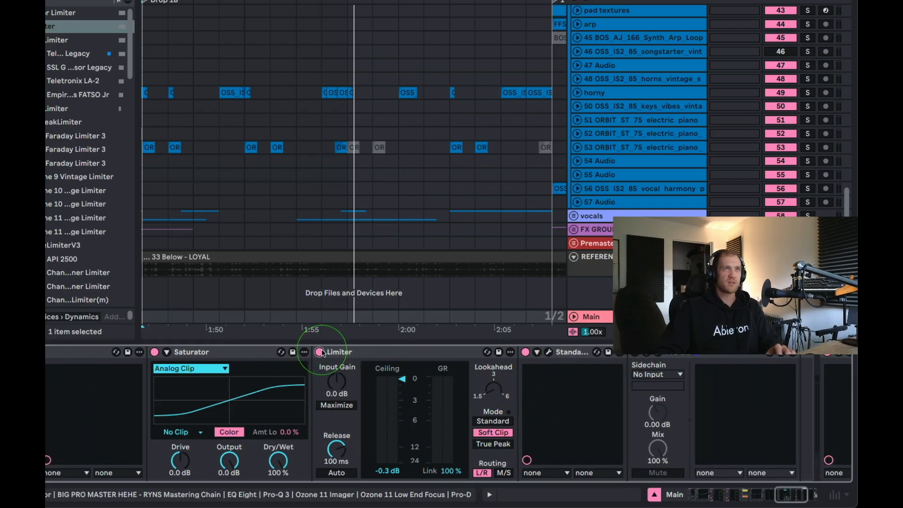
scroll(320, 353, "left", 3)
left_click(268, 353)
left_click(263, 431)
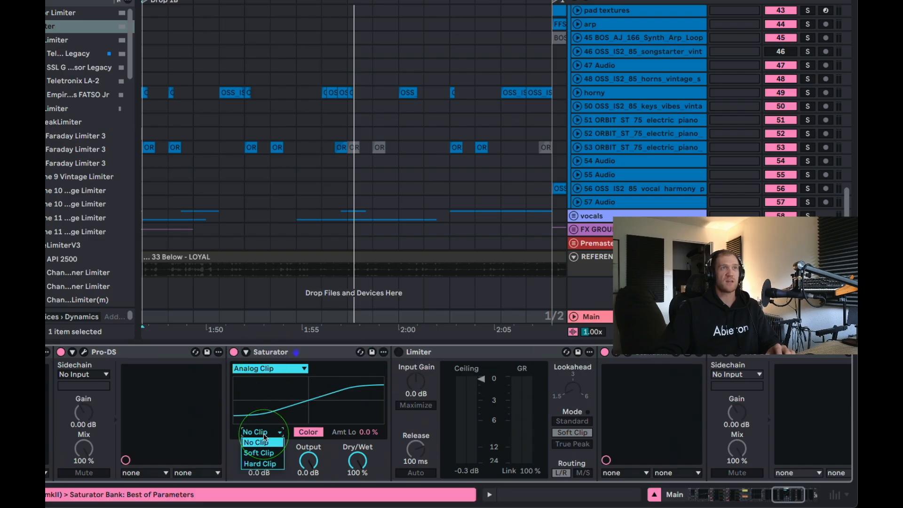
left_click(266, 458)
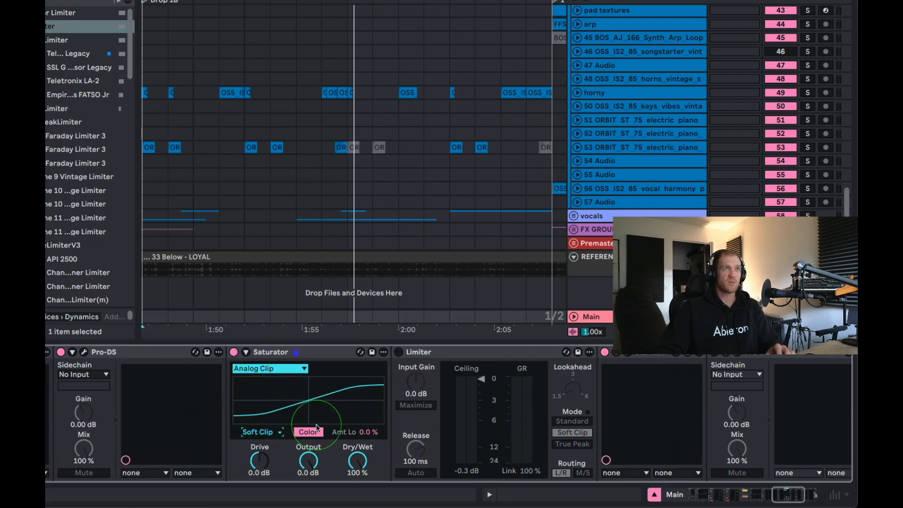
left_click(605, 351)
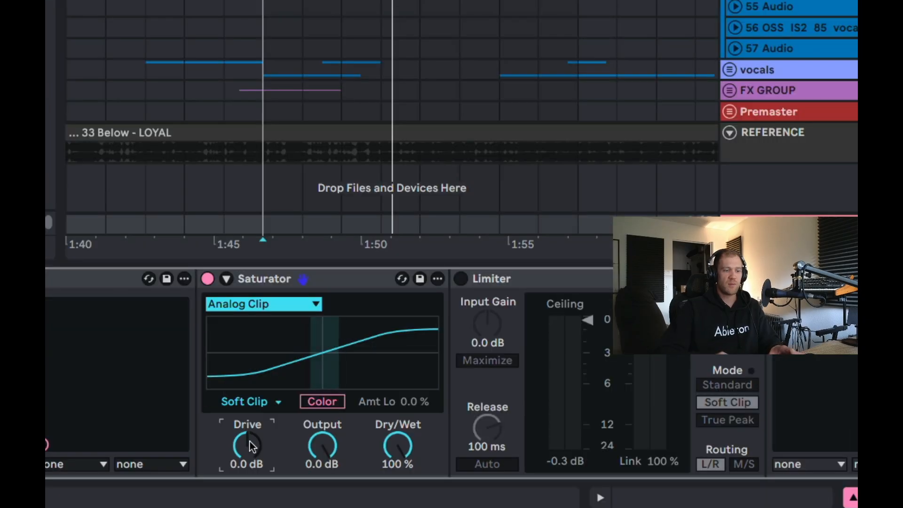
Set the Saturator's drive to 1.0 dB and its output to -1.0 dB, and audition the drop.
left_click_drag(261, 458, 261, 456)
left_click(317, 447)
type("-1")
key("Return")
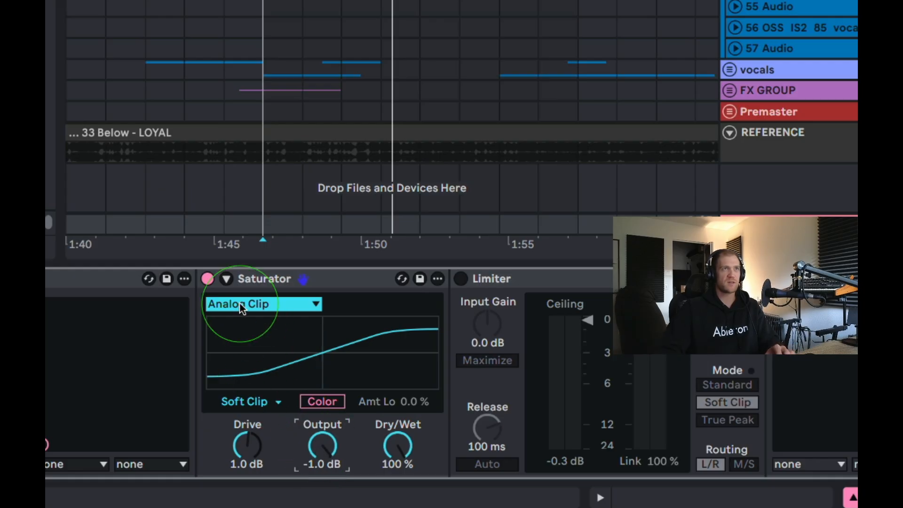
key("space")
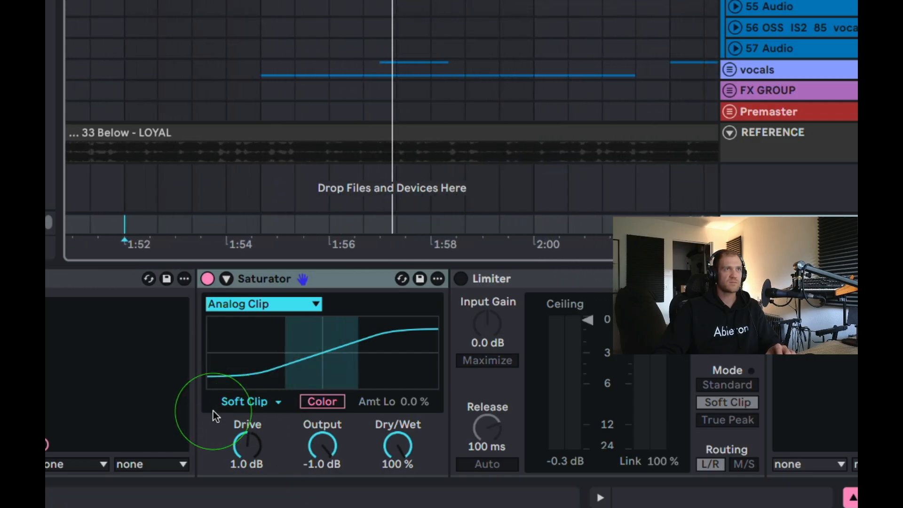
scroll(541, 300, "right", 10)
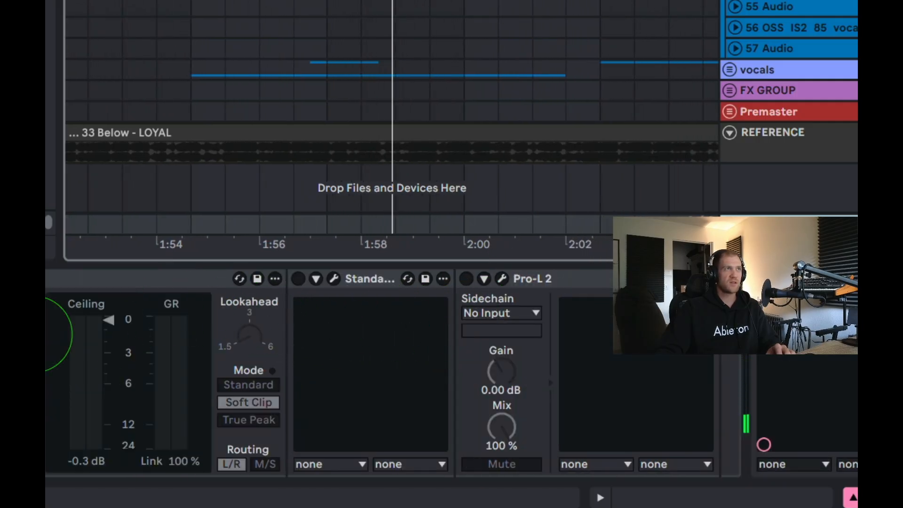
Check Pro-L 2's oversampling options while keeping 16x, raise its gain to +5.7 dB, and close its window with the device bypassed.
scroll(297, 285, "right", 1)
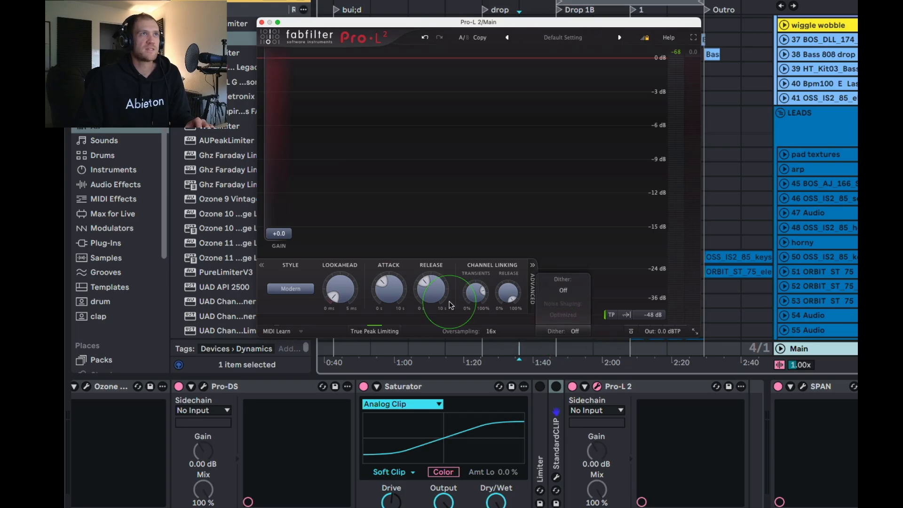
mouse_move(285, 233)
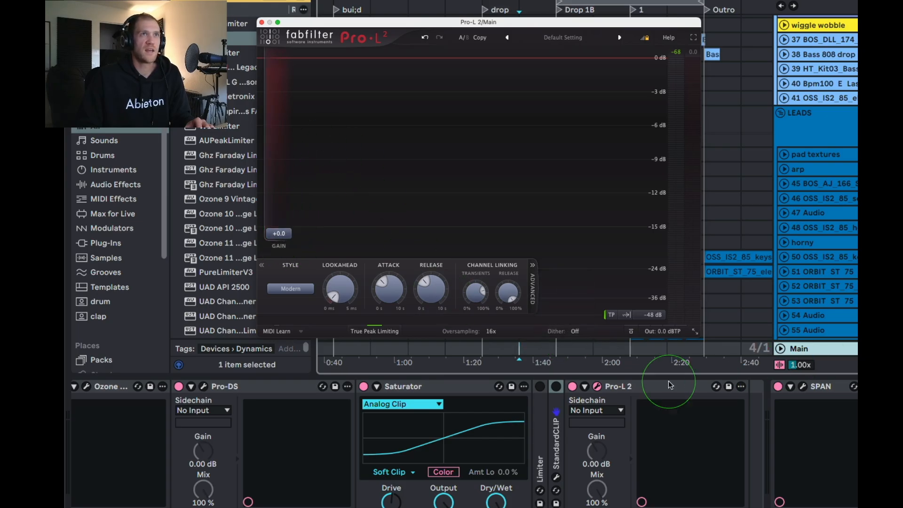
left_click(644, 387)
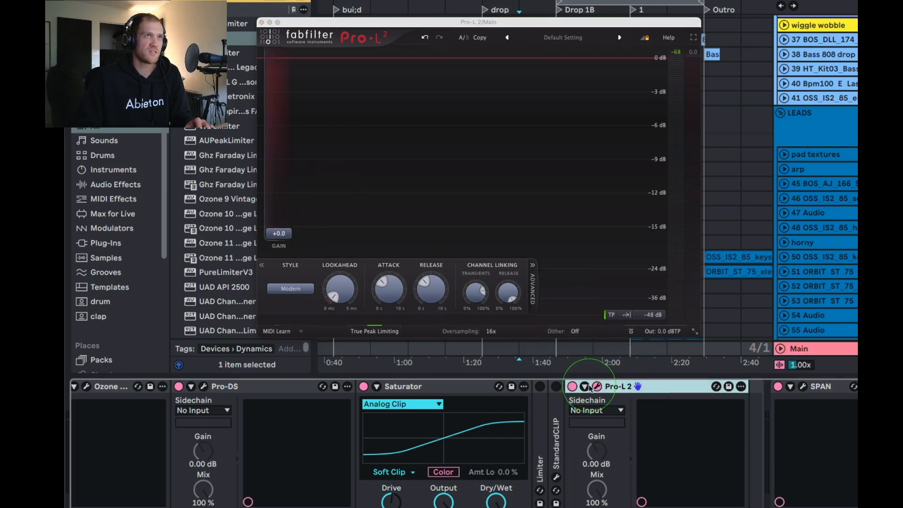
left_click(491, 332)
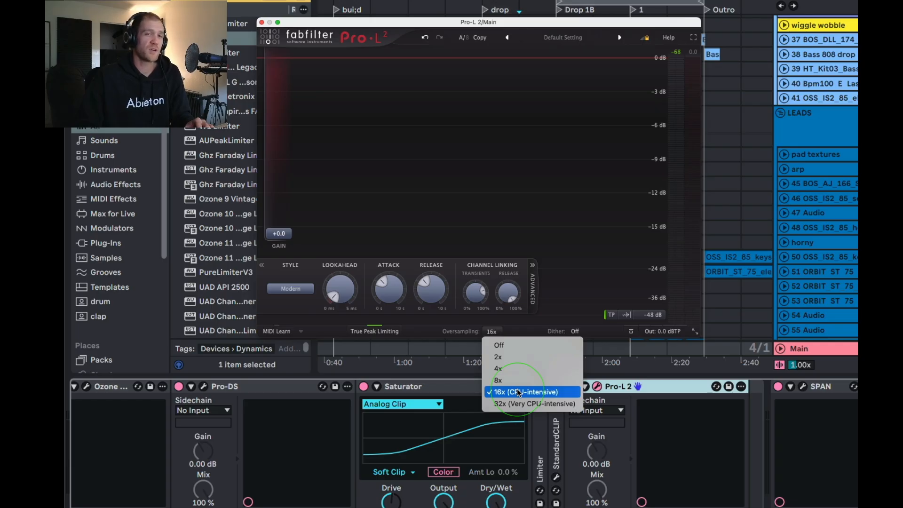
left_click(497, 213)
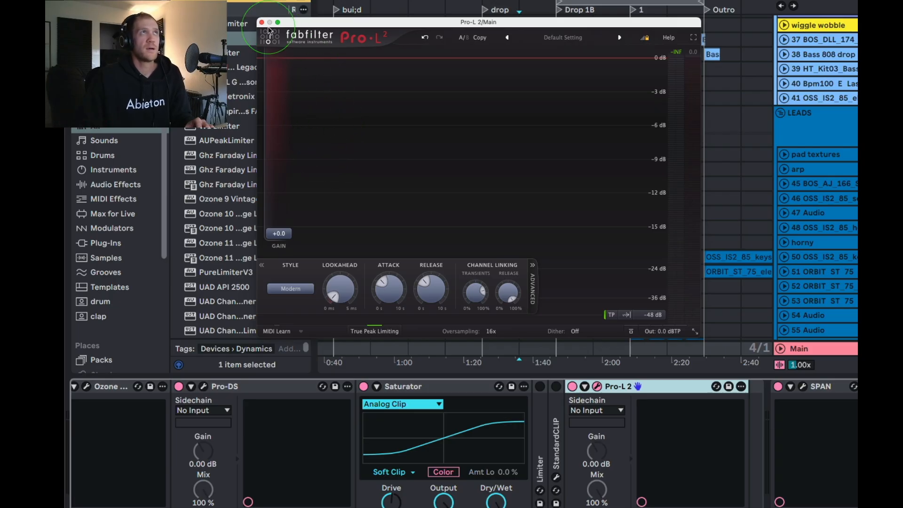
left_click_drag(279, 234, 301, 199)
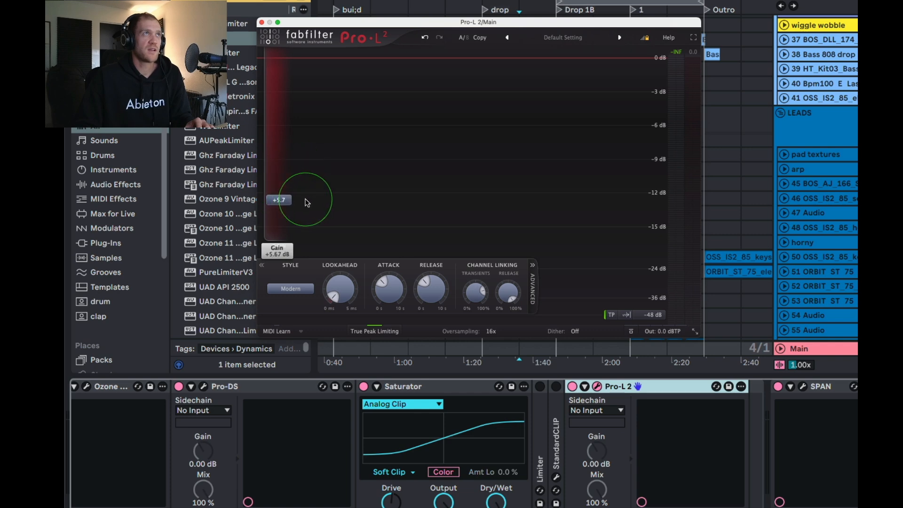
left_click(261, 22)
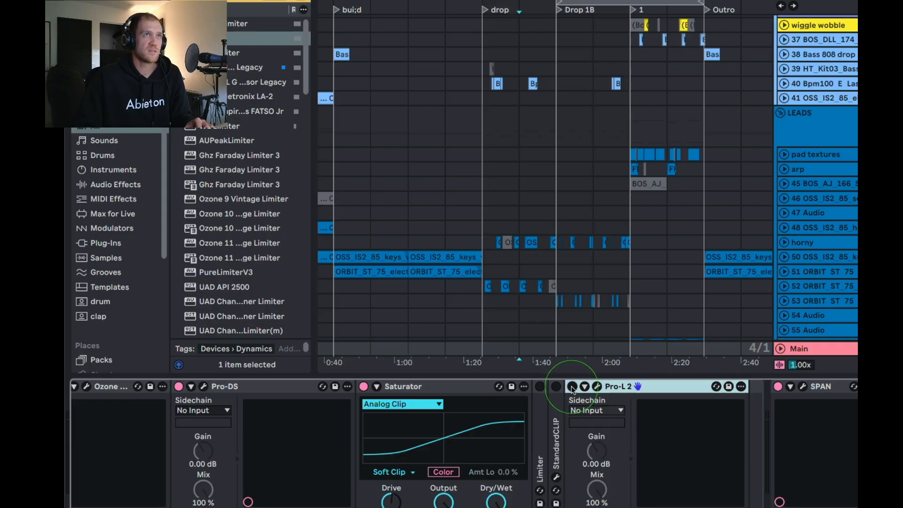
Insert a second stock Limiter after Pro-L 2 in the Main chain and enable Maximize on it.
key("super+f")
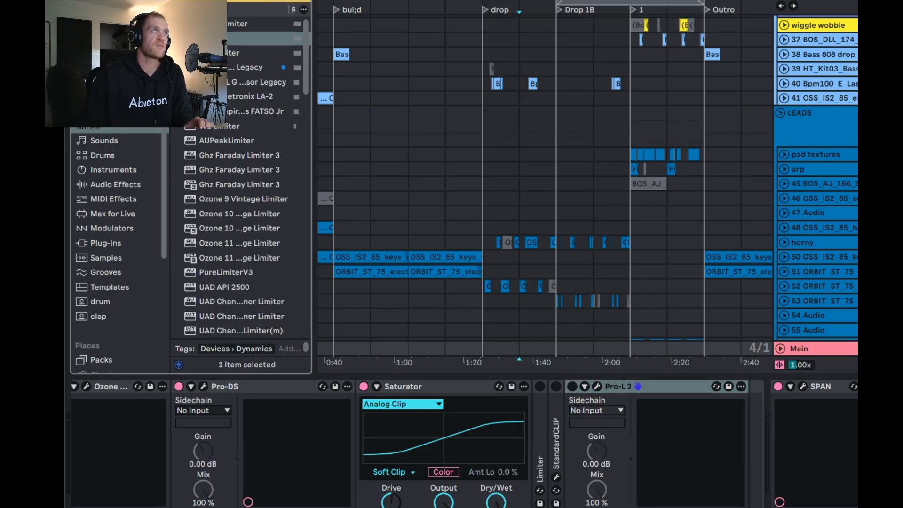
left_click(228, 38)
left_click_drag(718, 387, 735, 428)
left_click(598, 380)
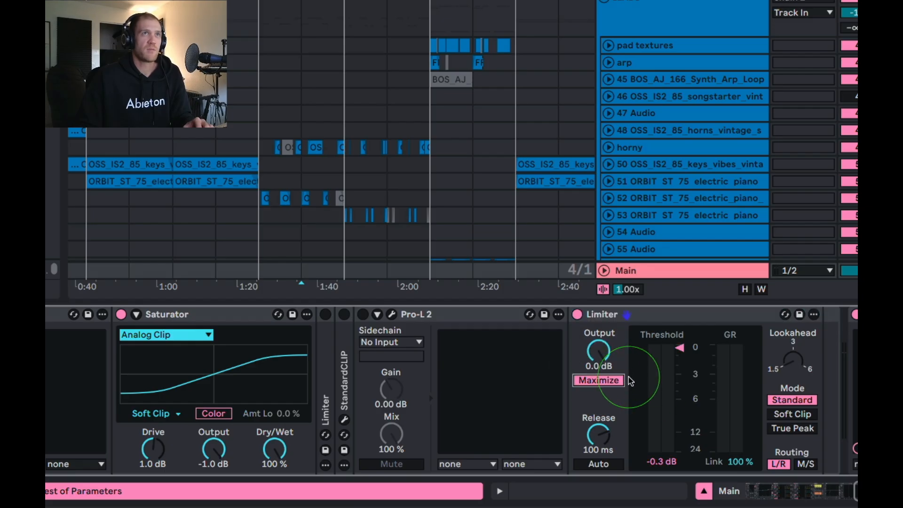
Lower the new Limiter's threshold to about -1.2 dB, with automatic release and True Peak mode enabled.
scroll(665, 400, "right", 5)
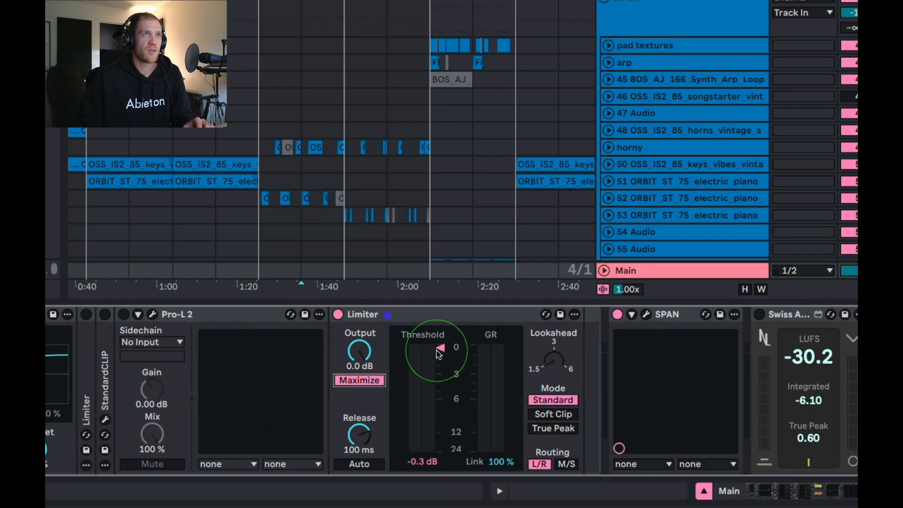
left_click_drag(440, 347, 440, 352)
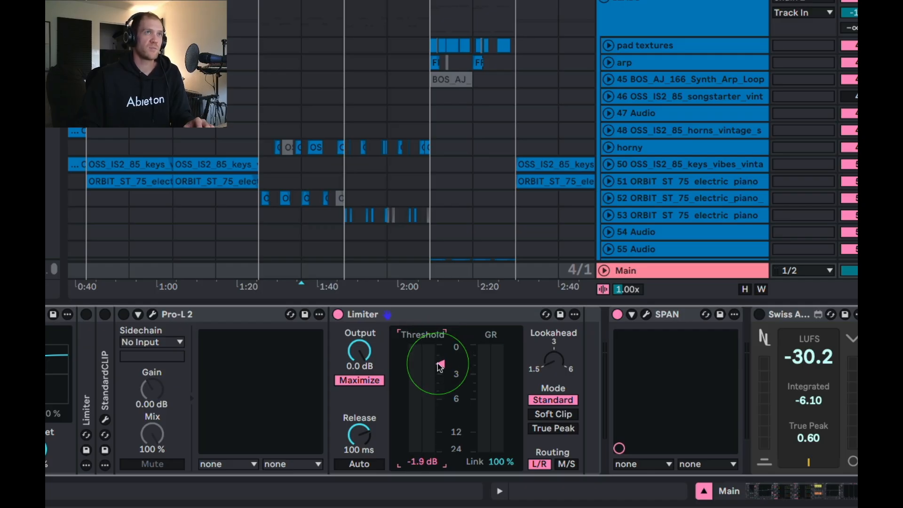
left_click(359, 463)
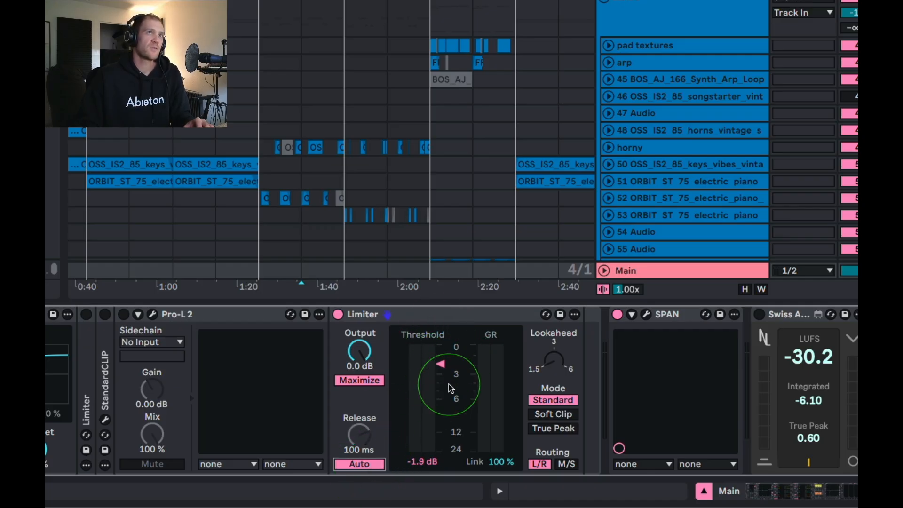
left_click(555, 428)
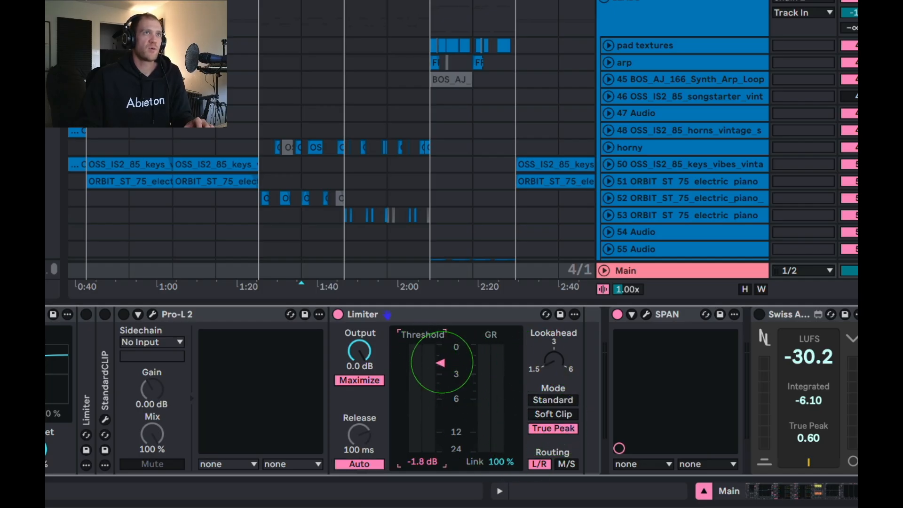
scroll(583, 338, "right", 1)
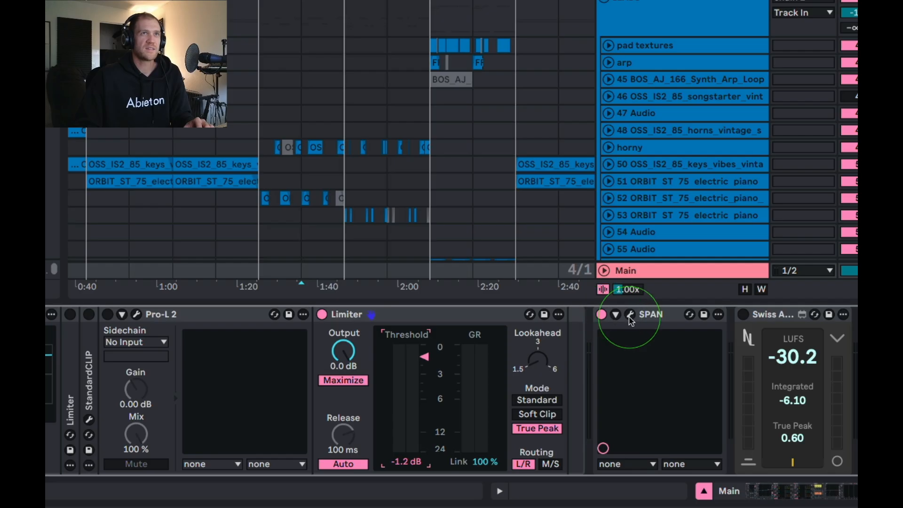
Start playback with the loudness meter enabled and lower the Limiter's threshold to about -9.3 dB.
key("space")
left_click_drag(424, 356, 424, 416)
left_click(743, 314)
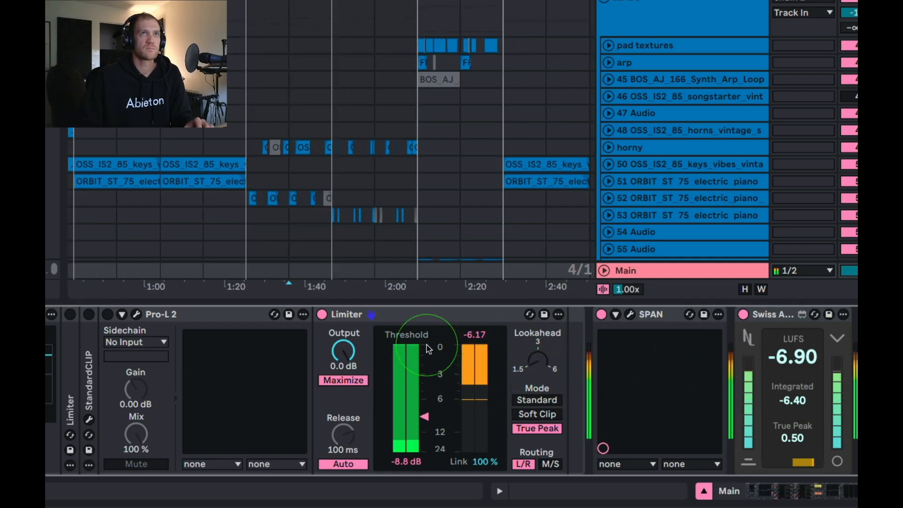
left_click_drag(425, 416, 426, 418)
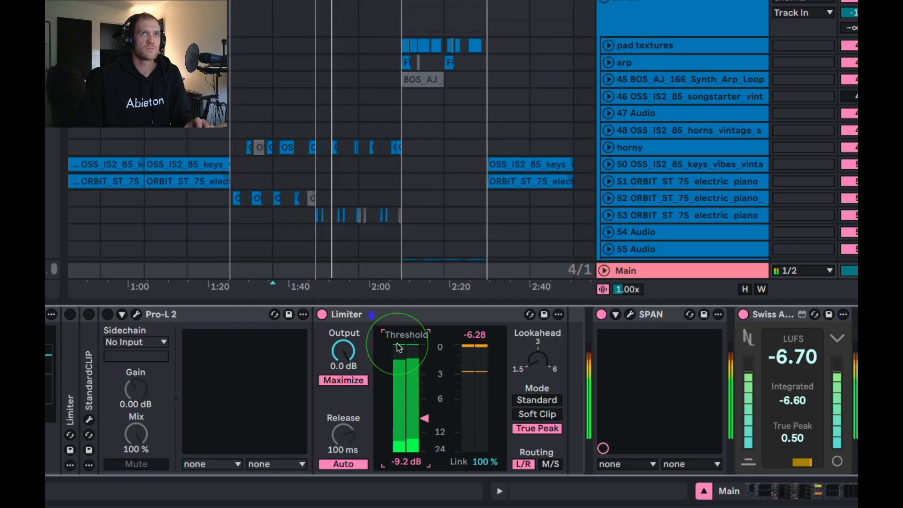
left_click_drag(424, 417, 425, 419)
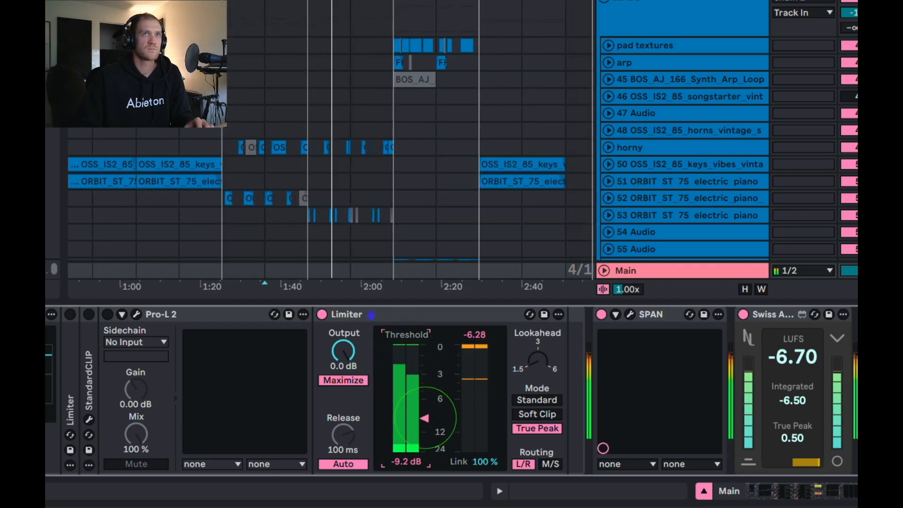
left_click_drag(425, 419, 426, 422)
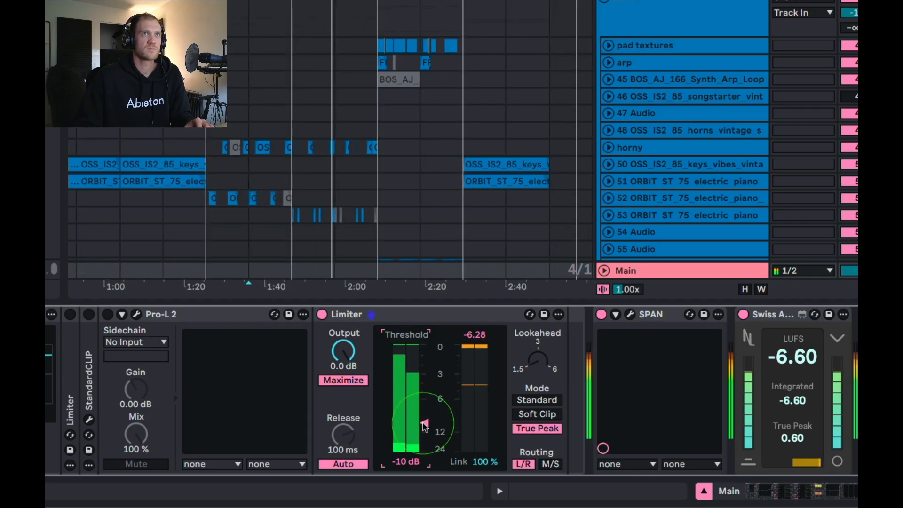
left_click_drag(425, 426, 425, 429)
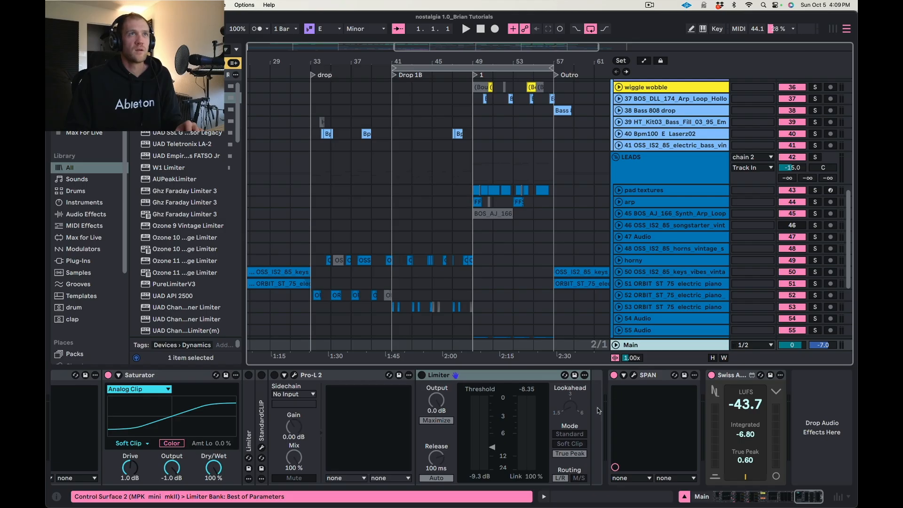
Switch the last Limiter on, select Pro-L 2, and bypass the Limiter again.
left_click(475, 376)
left_click(421, 375)
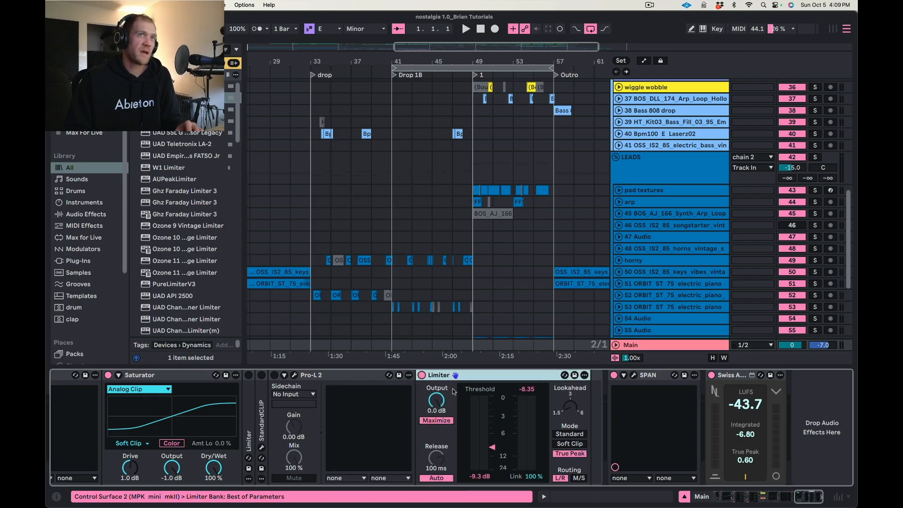
left_click(302, 379)
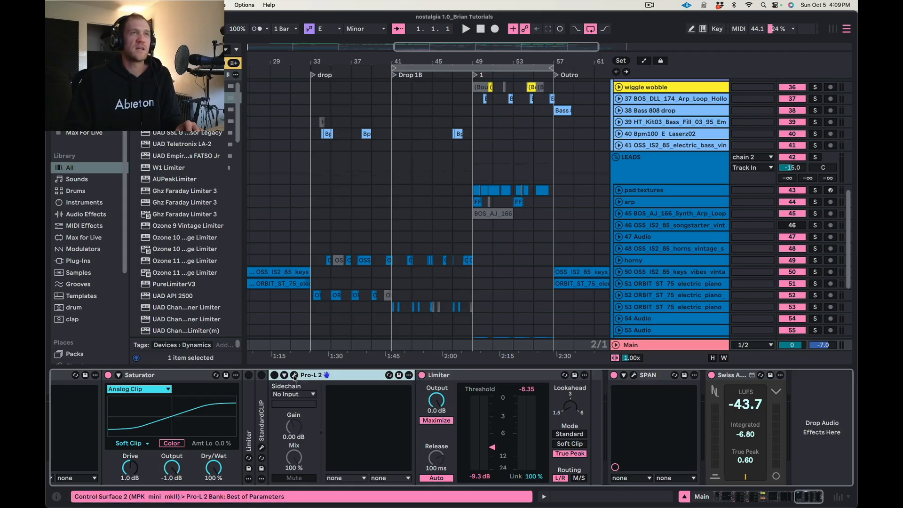
left_click(421, 375)
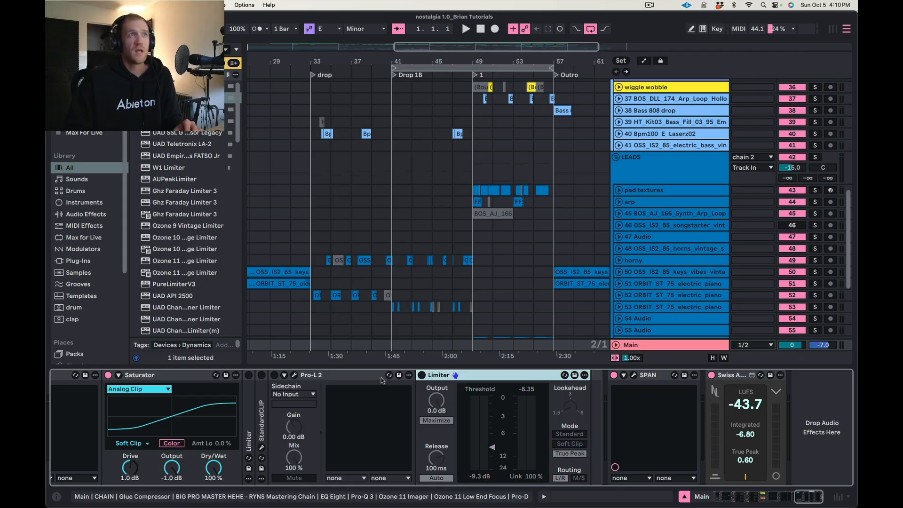